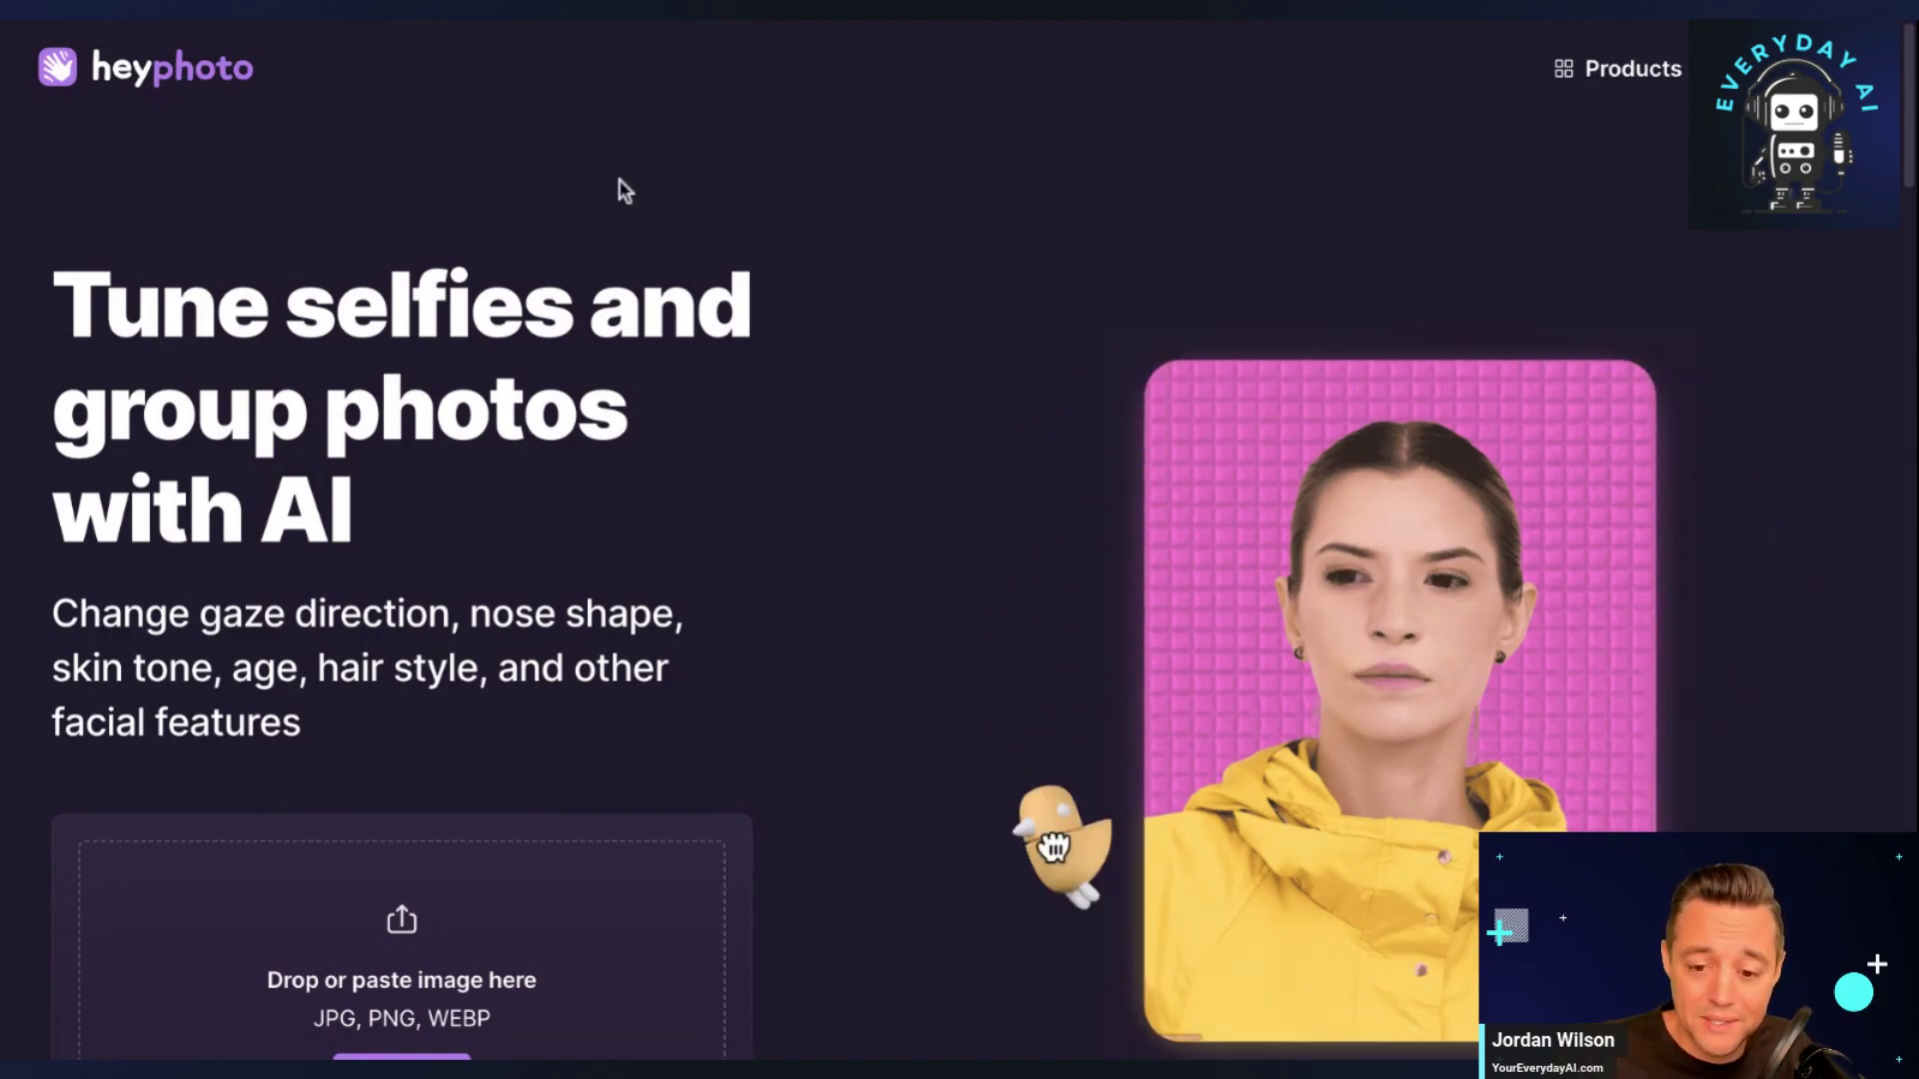
{"action": "scroll", "coordinate": [769, 444], "scroll_direction": "down", "scroll_amount": 8}
{"action": "scroll", "coordinate": [777, 445], "scroll_direction": "down", "scroll_amount": 5}
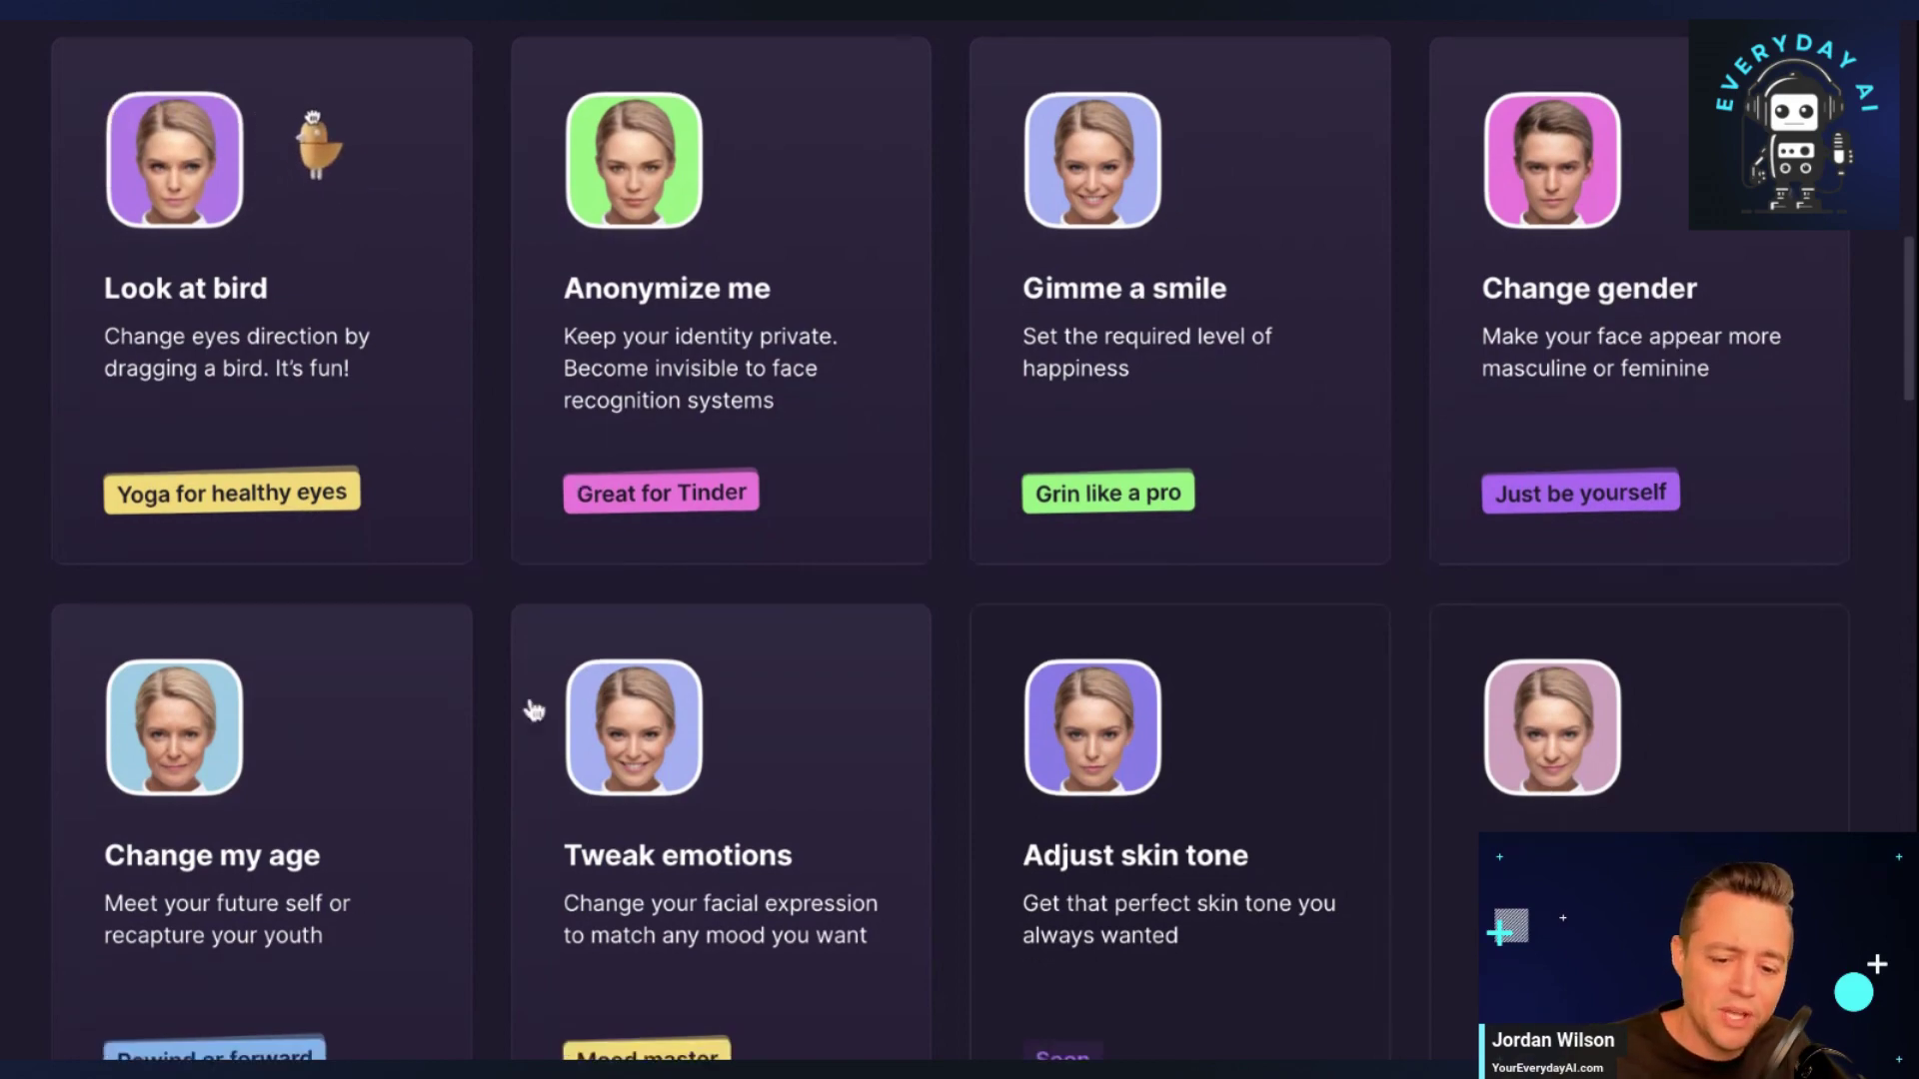
{"action": "scroll", "coordinate": [536, 707], "scroll_direction": "down", "scroll_amount": 5}
{"action": "scroll", "coordinate": [544, 715], "scroll_direction": "up", "scroll_amount": 2}
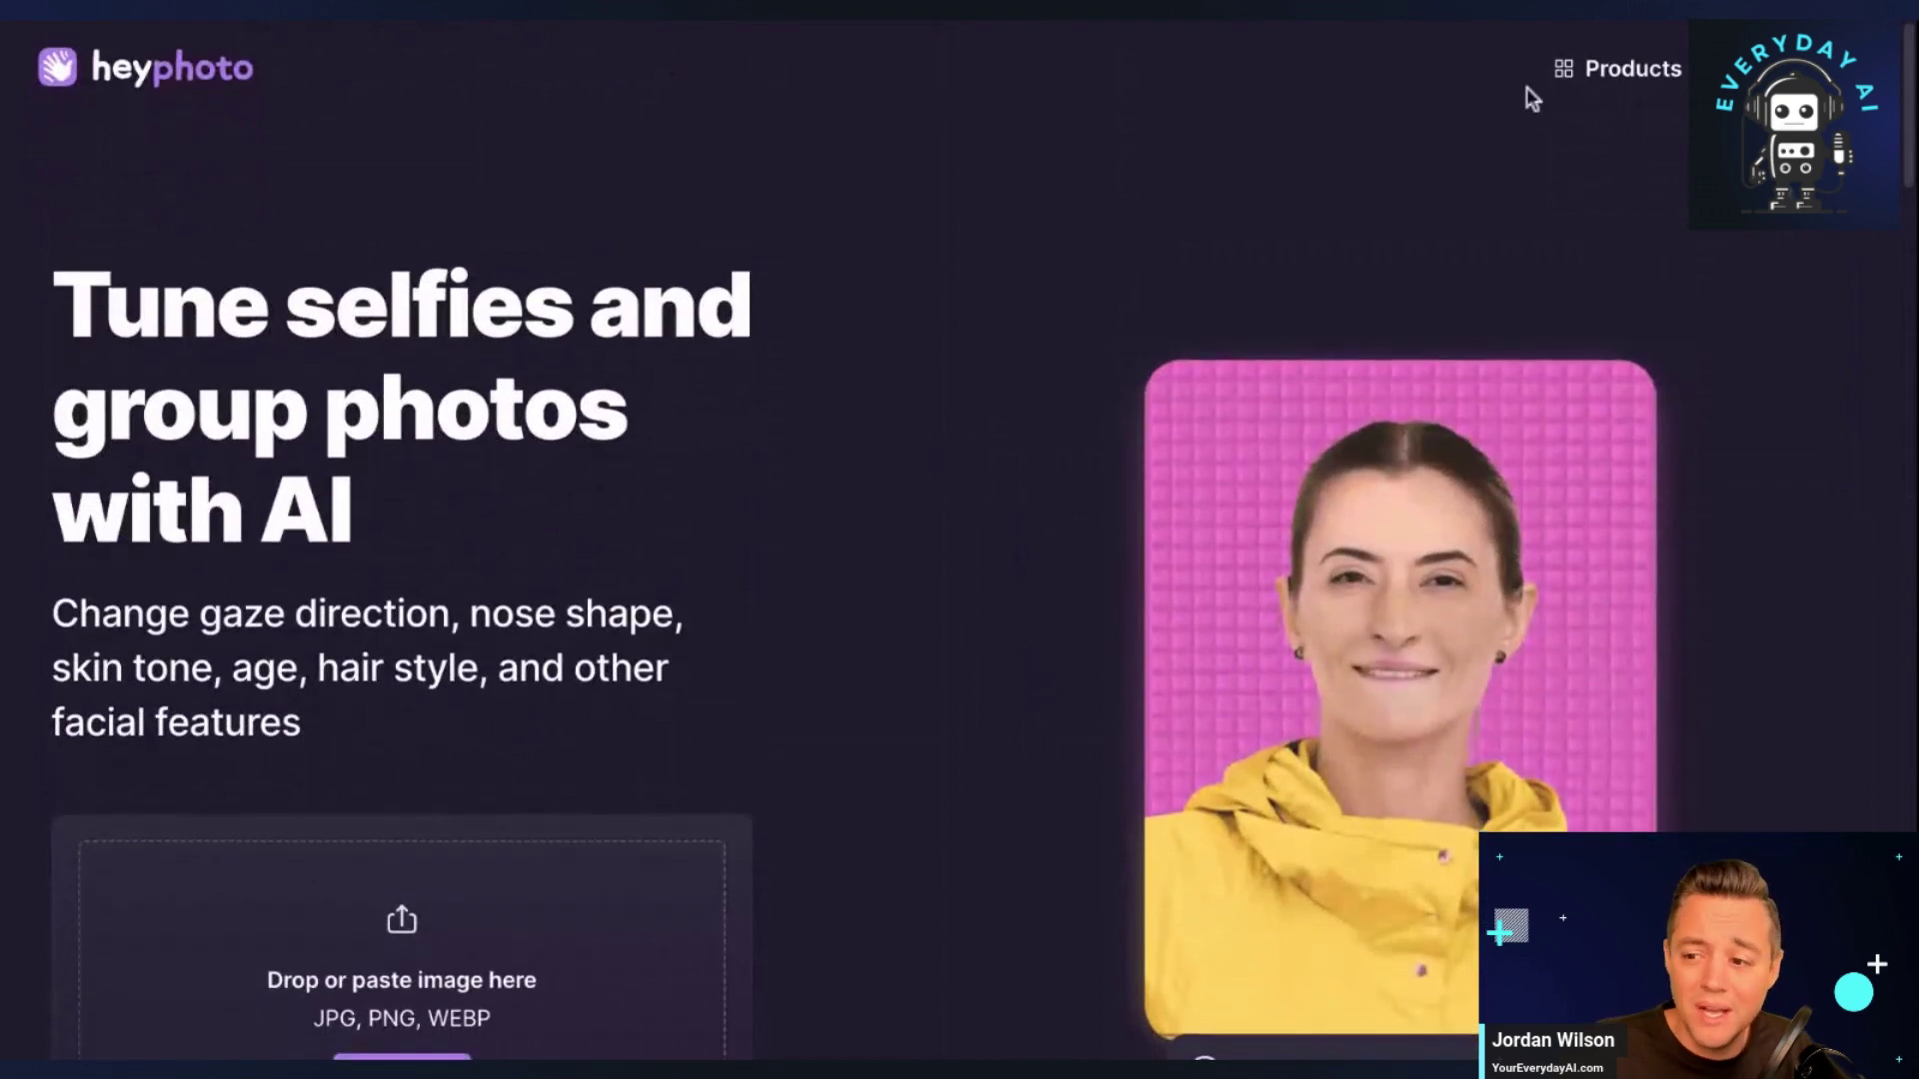
{"action": "scroll", "coordinate": [927, 404], "scroll_direction": "down", "scroll_amount": 4}
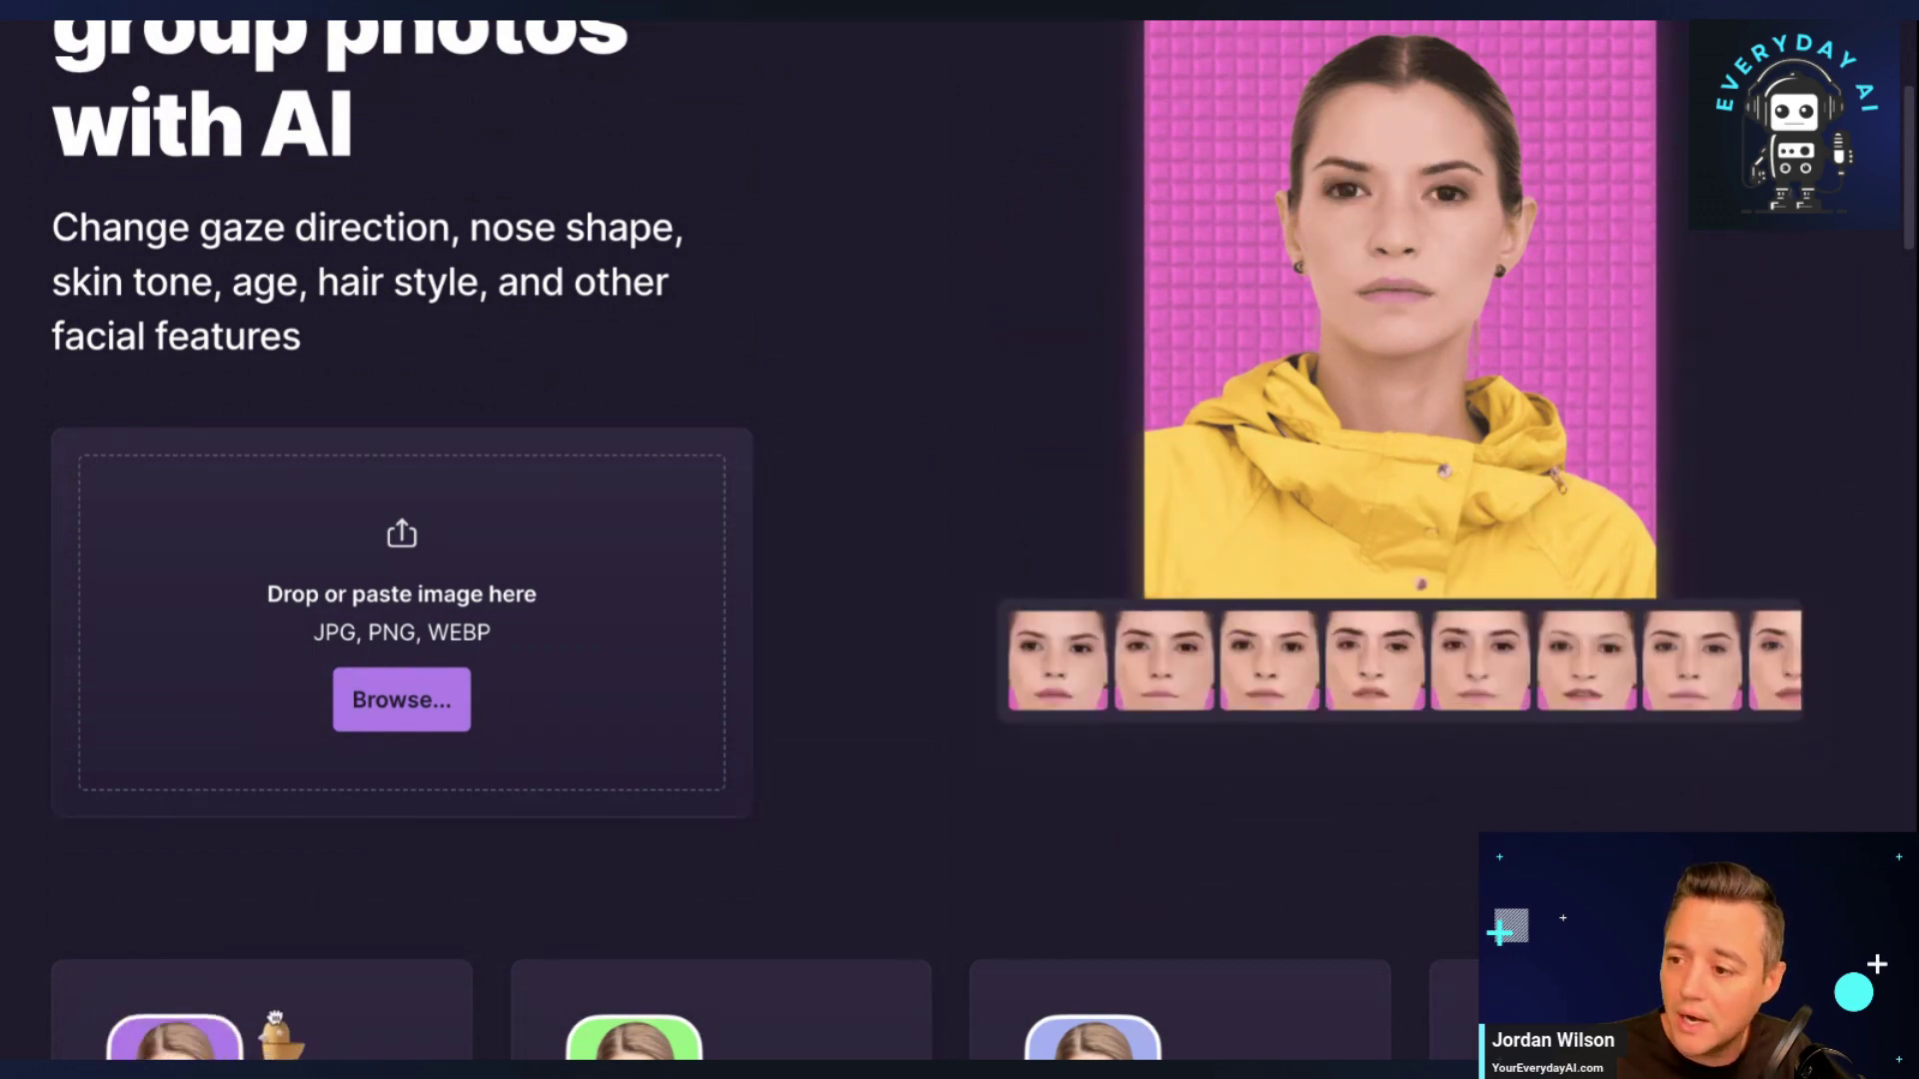
Try the fourth and seventh demo face variations, dismiss the login prompt, and make the woman smile.
{"action": "left_click", "coordinate": [1391, 682]}
{"action": "left_click", "coordinate": [1705, 682]}
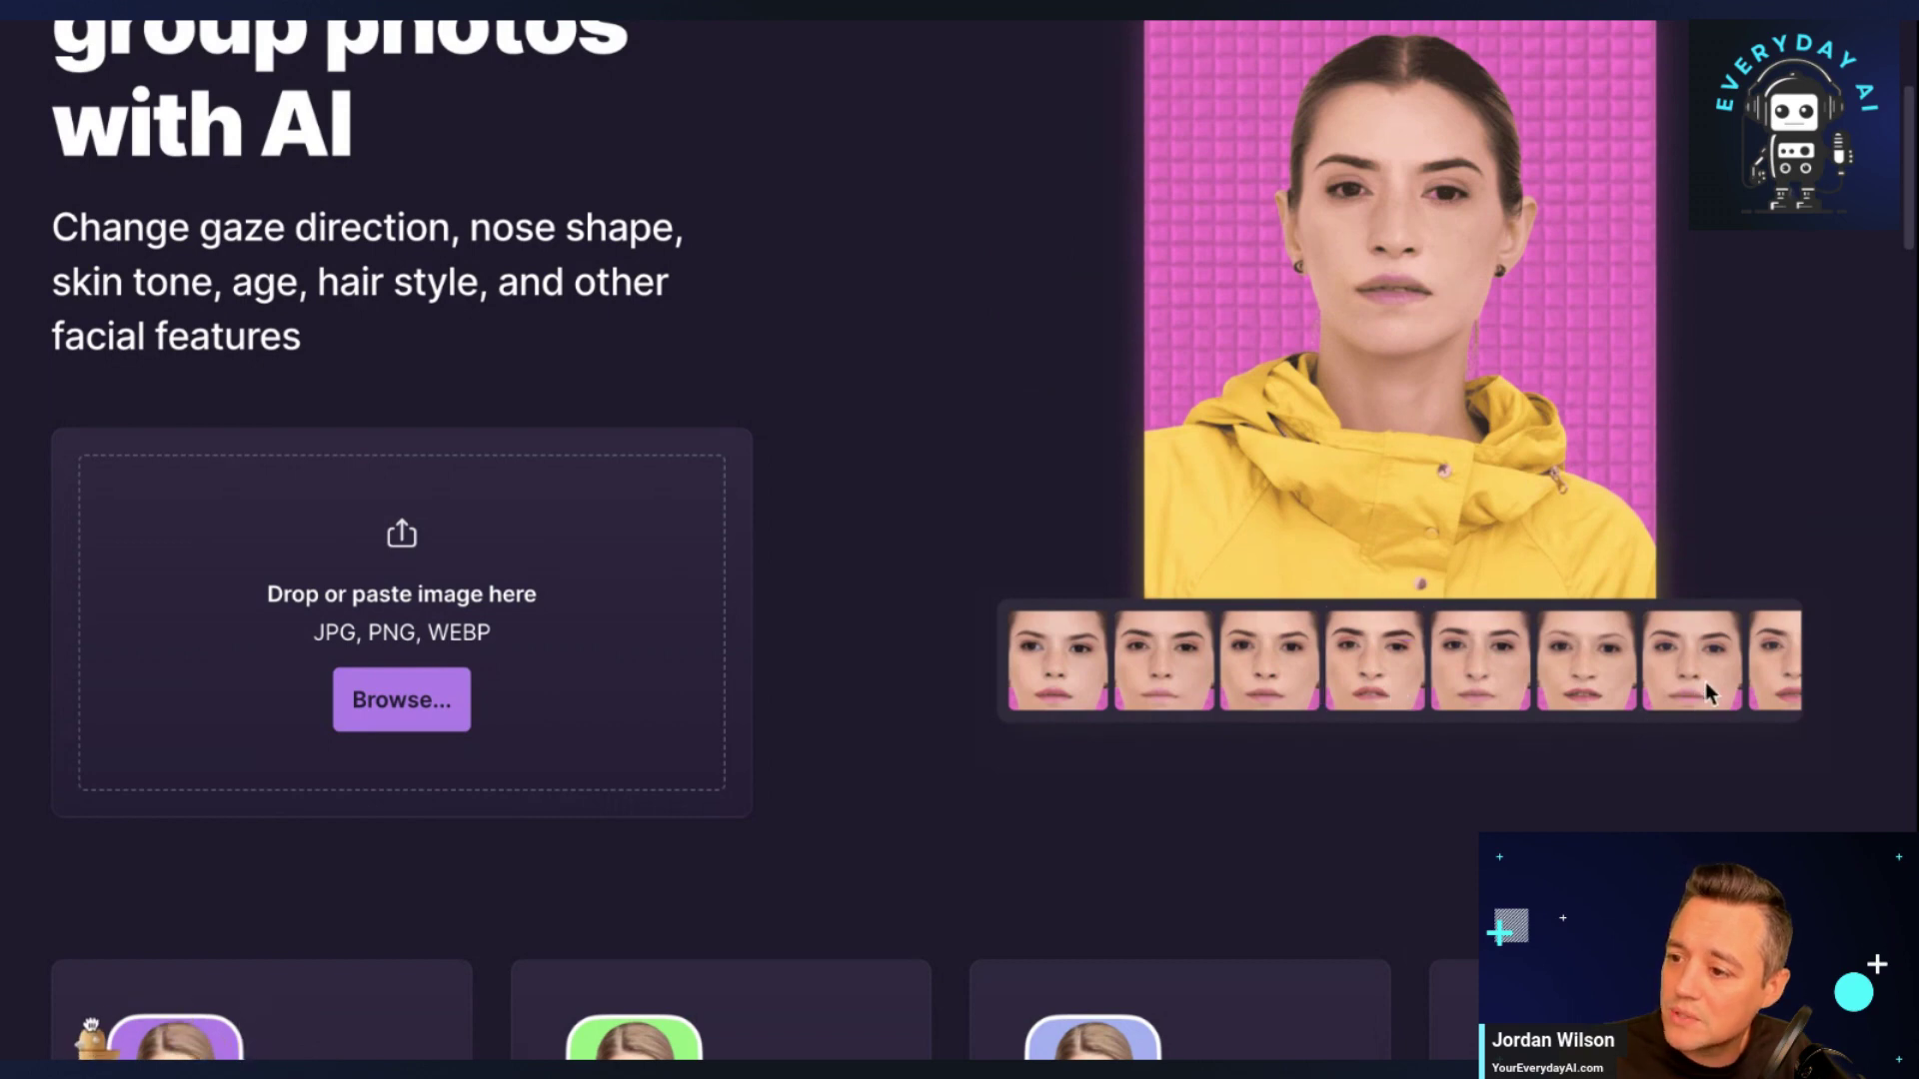
{"action": "left_click_drag", "start_coordinate": [1705, 681], "coordinate": [522, 596]}
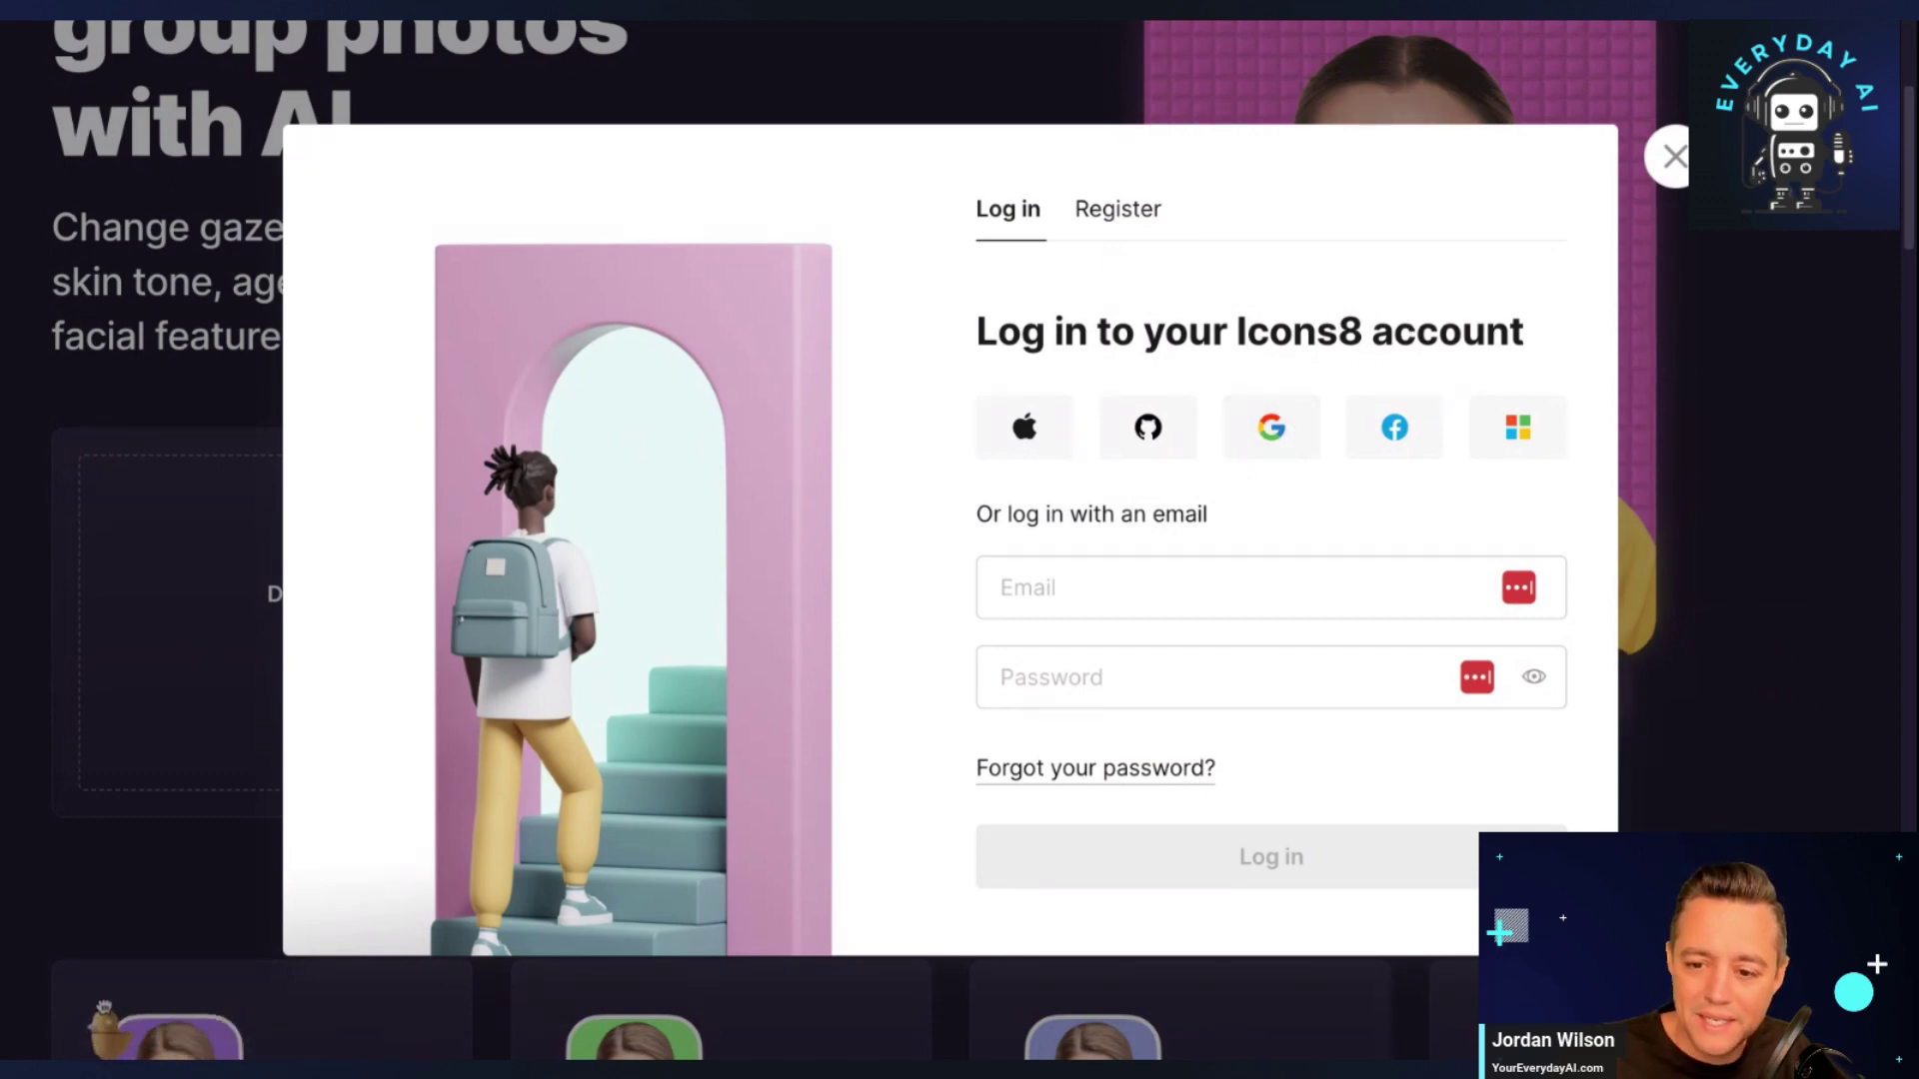
{"action": "left_click", "coordinate": [1675, 157]}
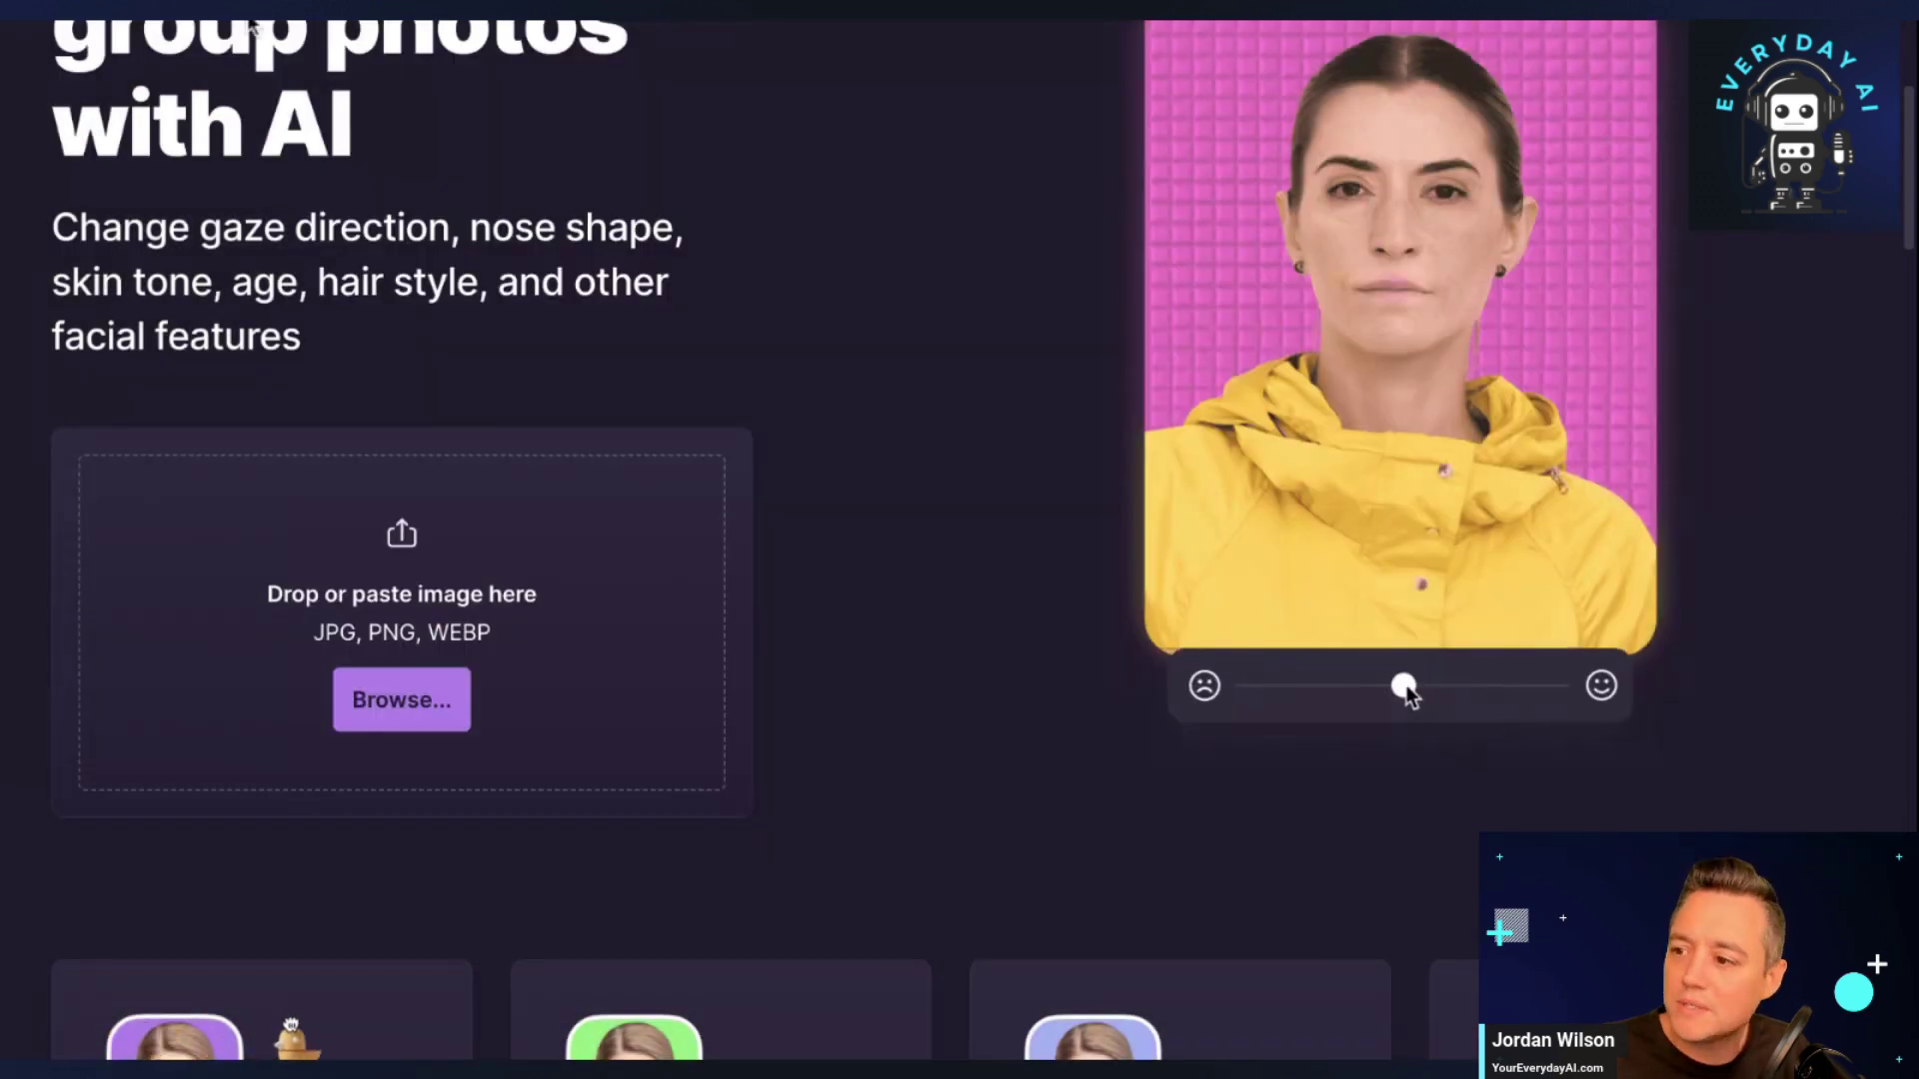
{"action": "left_click_drag", "start_coordinate": [1403, 686], "coordinate": [1519, 687]}
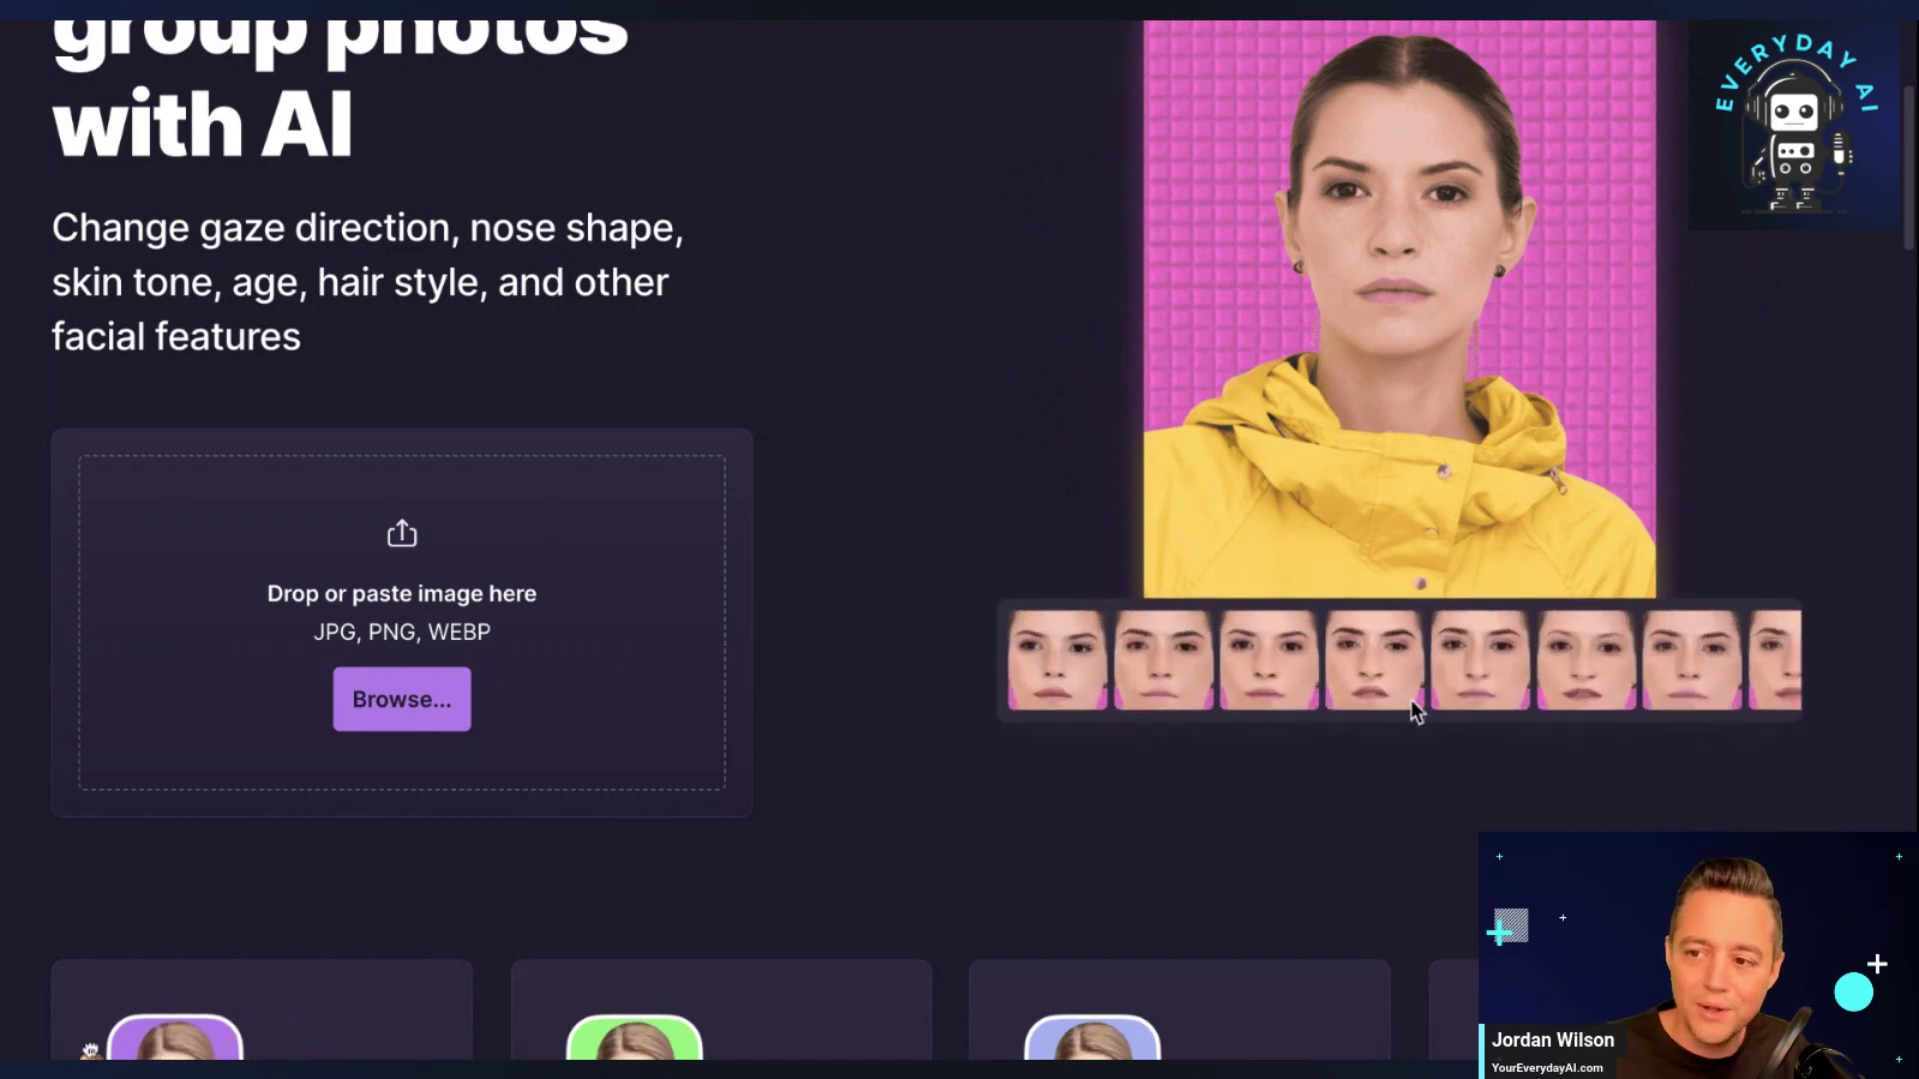
Cycle the demo portrait through the fourth, seventh and fifth variations, then change her age.
{"action": "left_click", "coordinate": [1391, 682]}
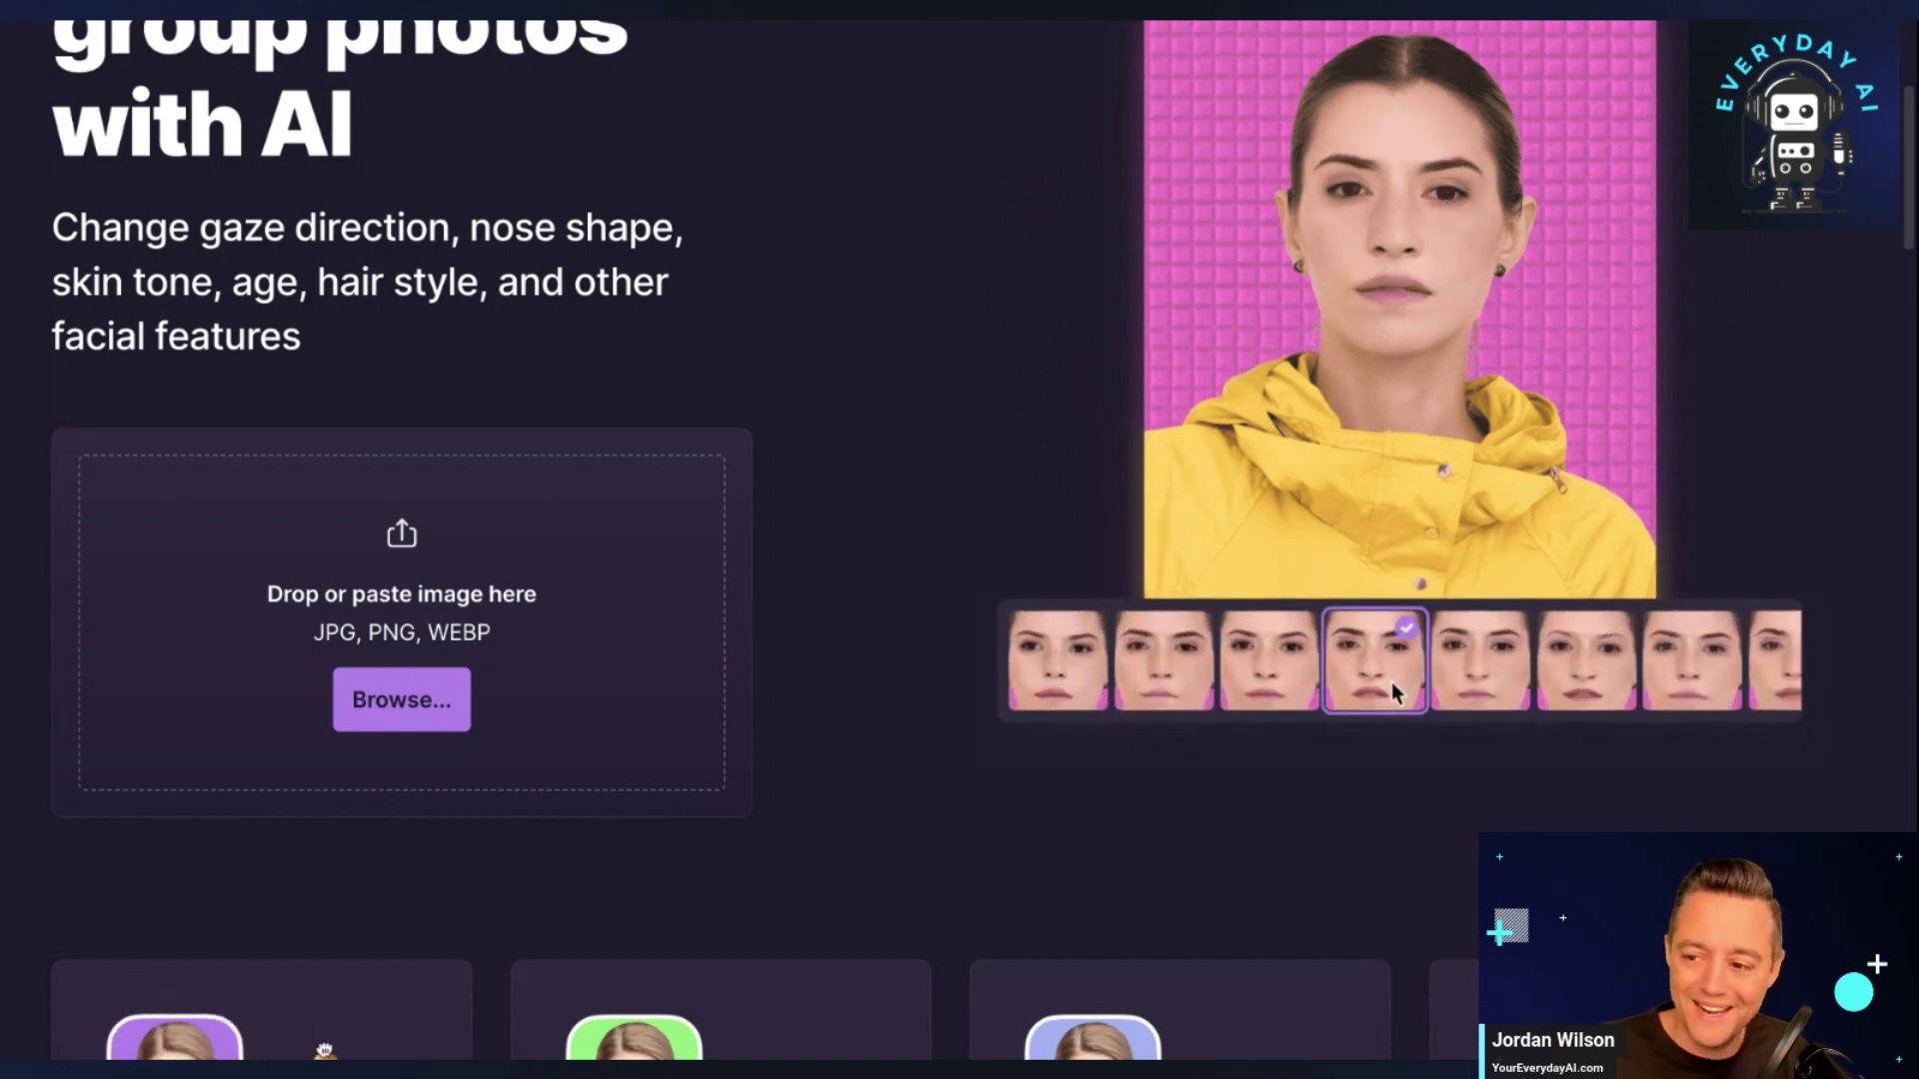
{"action": "left_click", "coordinate": [1705, 681]}
{"action": "left_click", "coordinate": [1480, 665]}
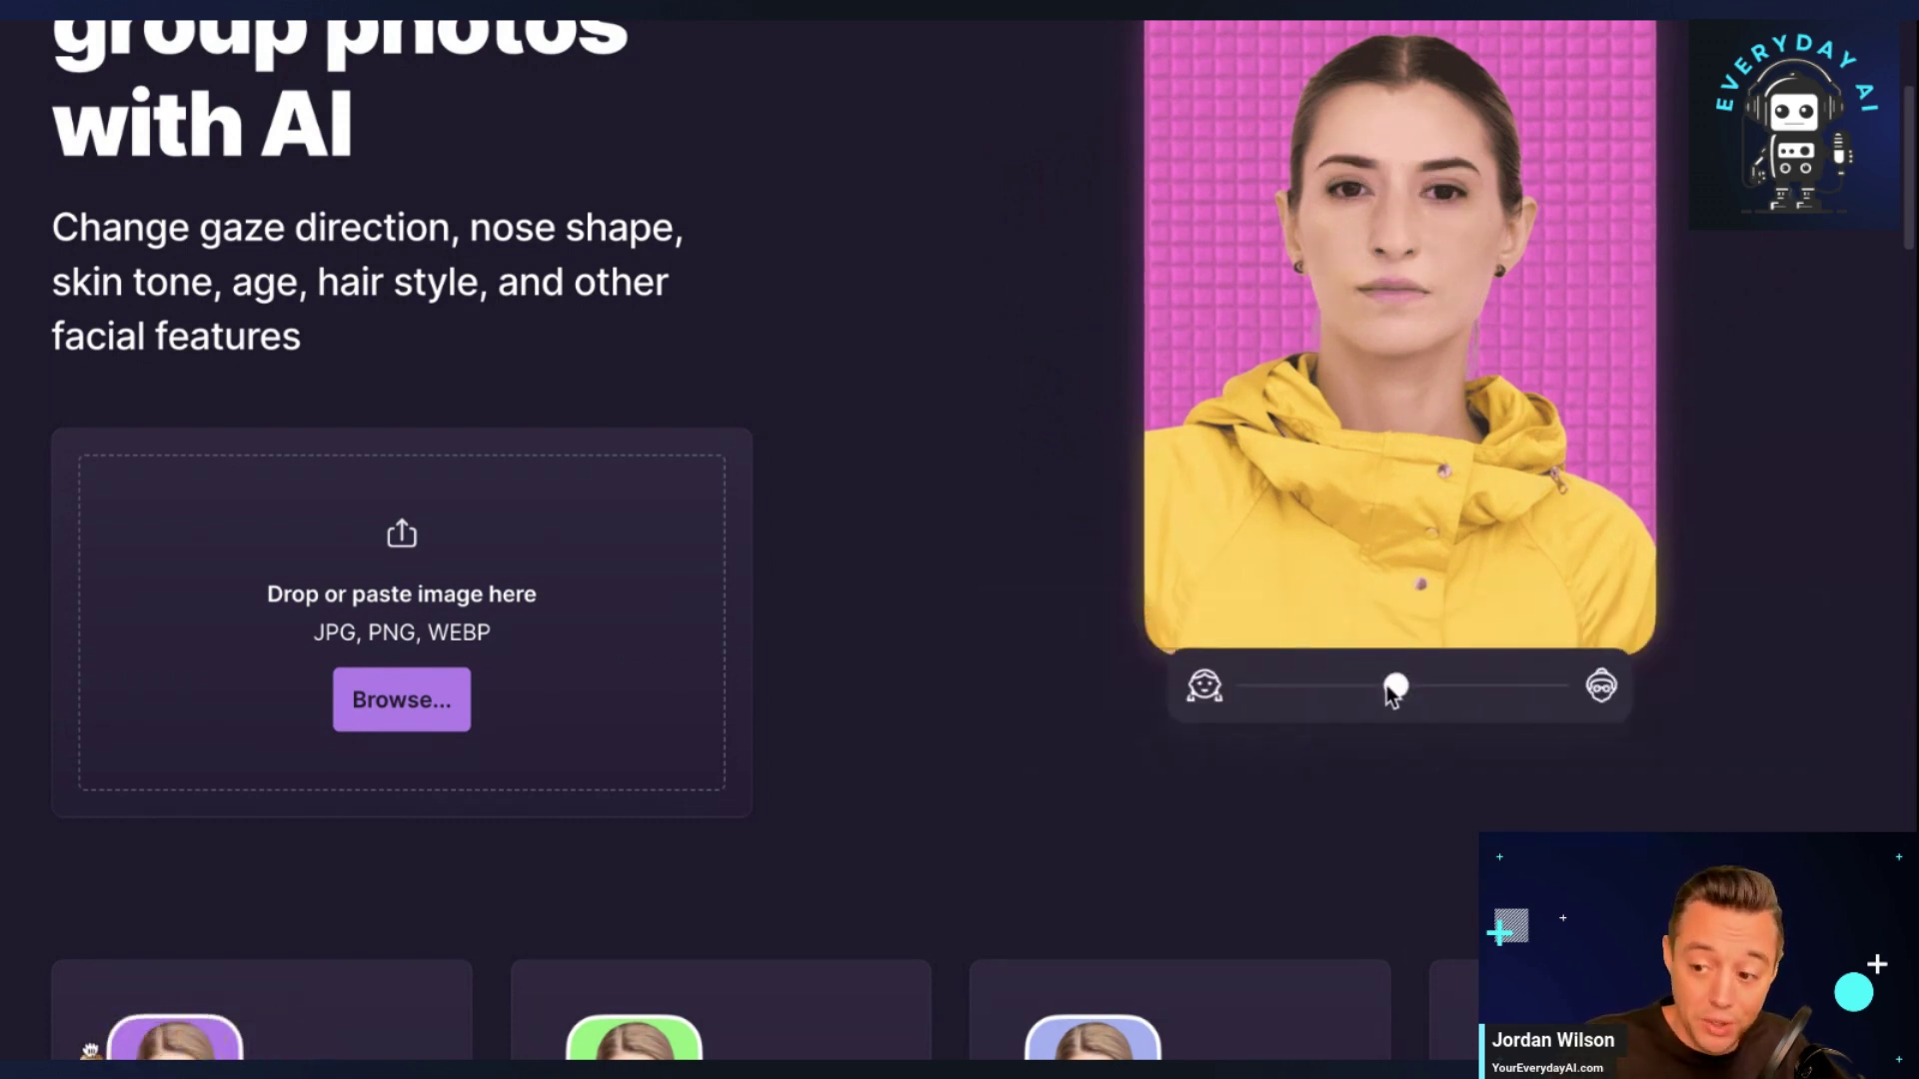
{"action": "left_click_drag", "start_coordinate": [1387, 686], "coordinate": [1507, 685]}
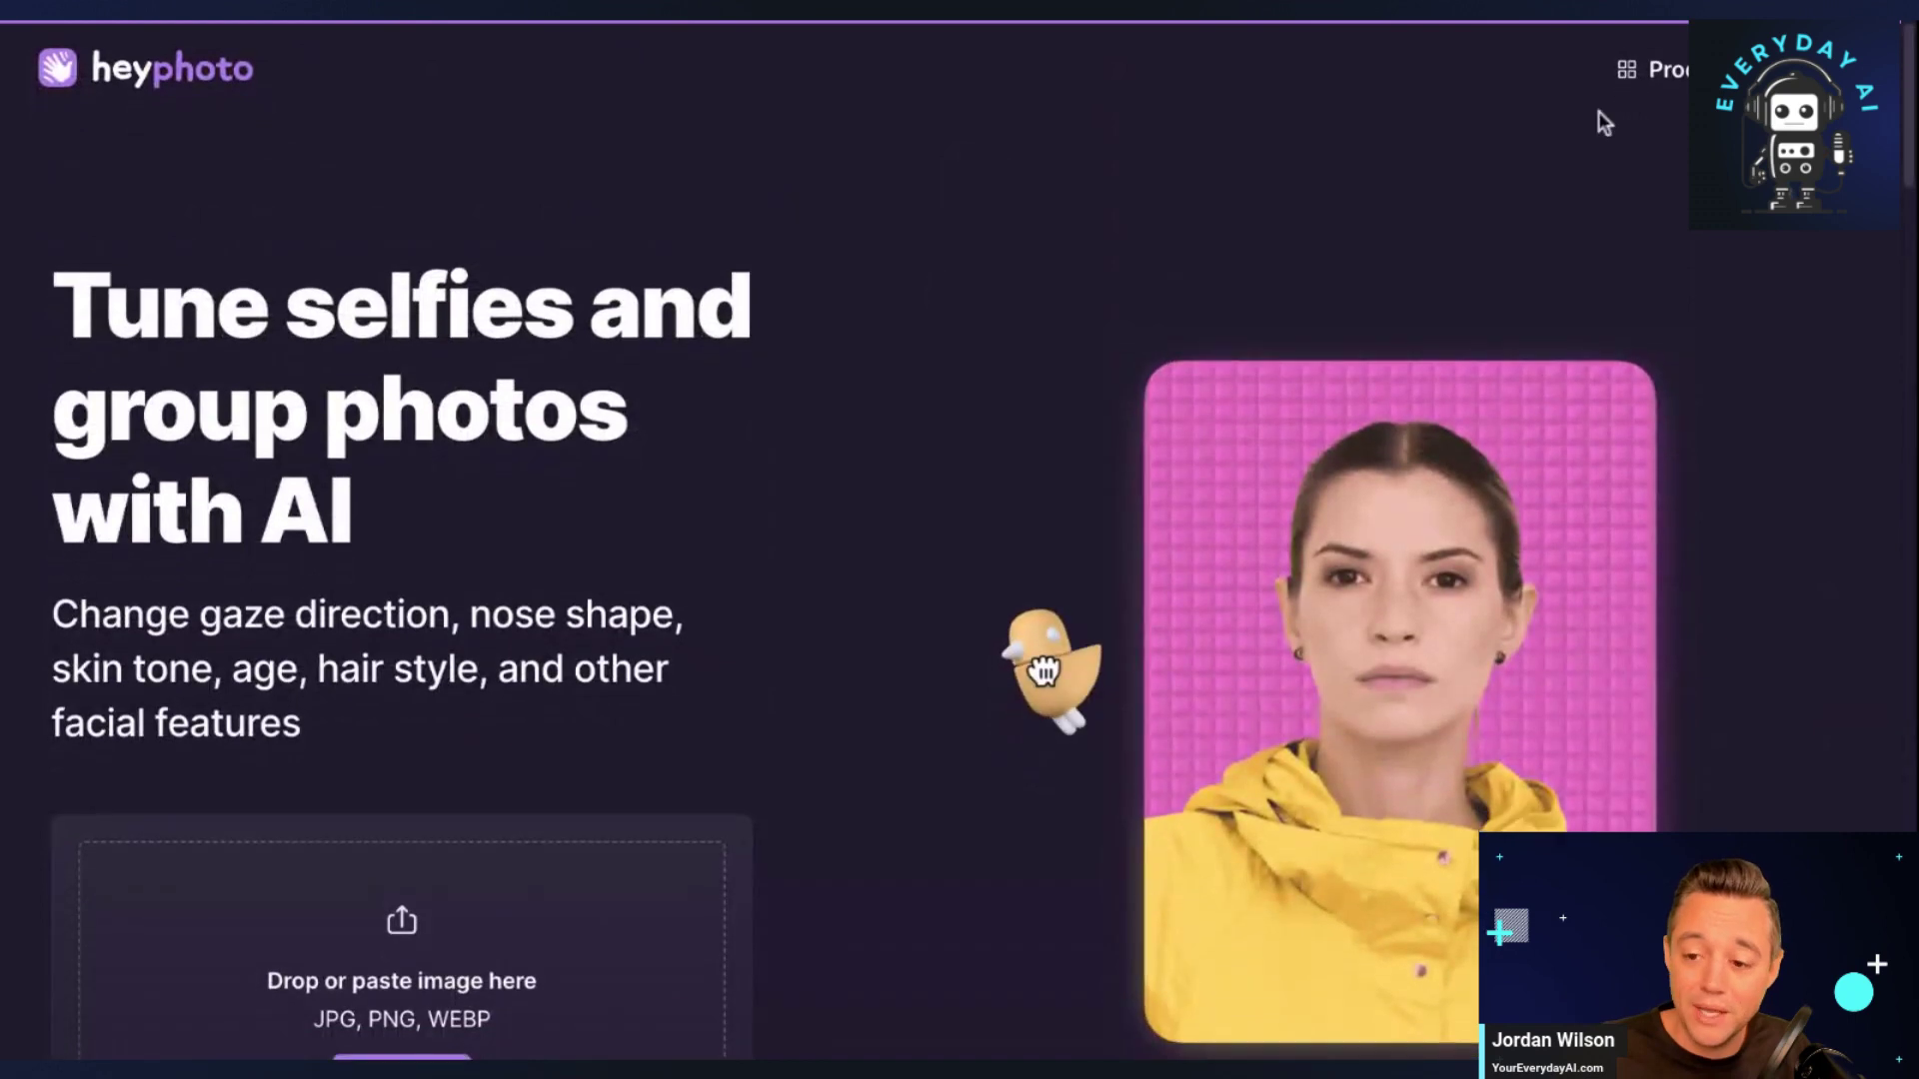
Point the demo face toward the bird, pick the fourth variation, then drag in the man's cyan-background portrait.
{"action": "scroll", "coordinate": [1285, 501], "scroll_direction": "down", "scroll_amount": 3}
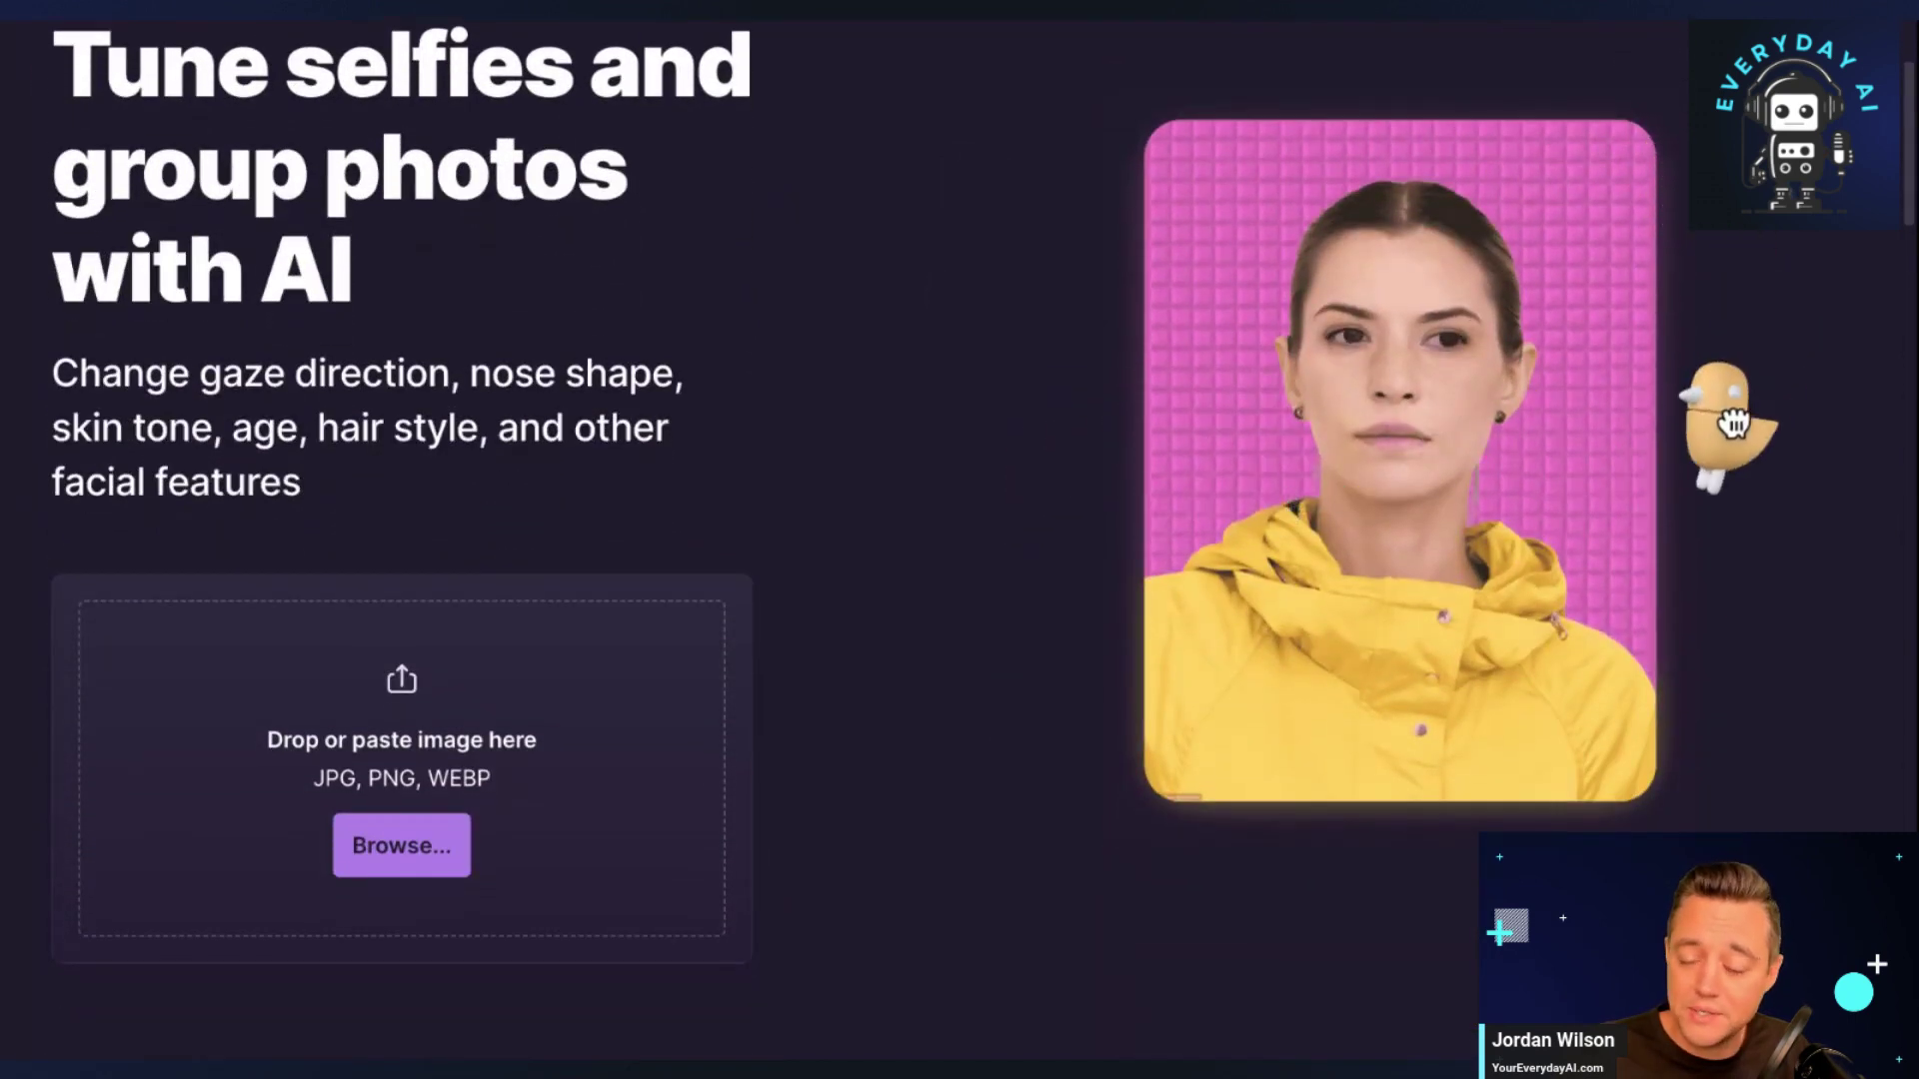
{"action": "left_click_drag", "start_coordinate": [1157, 743], "coordinate": [1040, 436]}
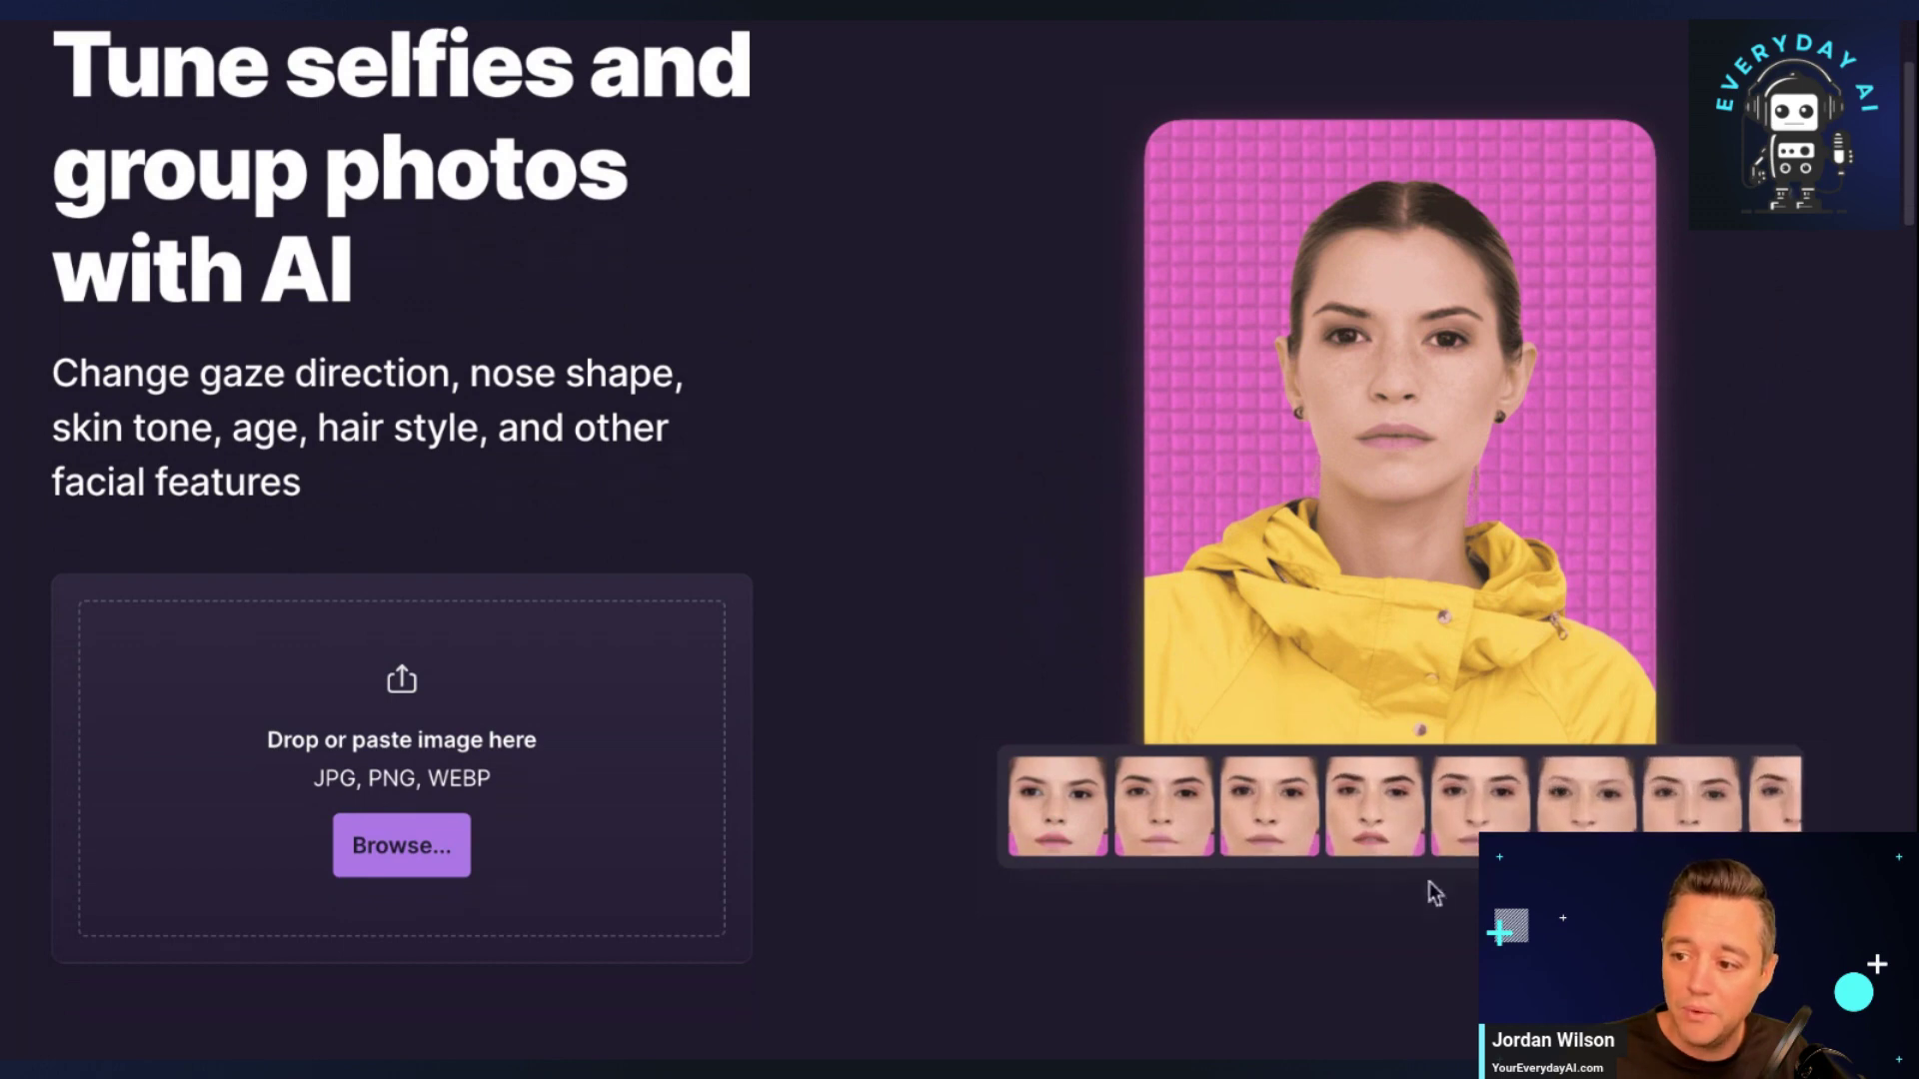
{"action": "left_click", "coordinate": [1392, 829]}
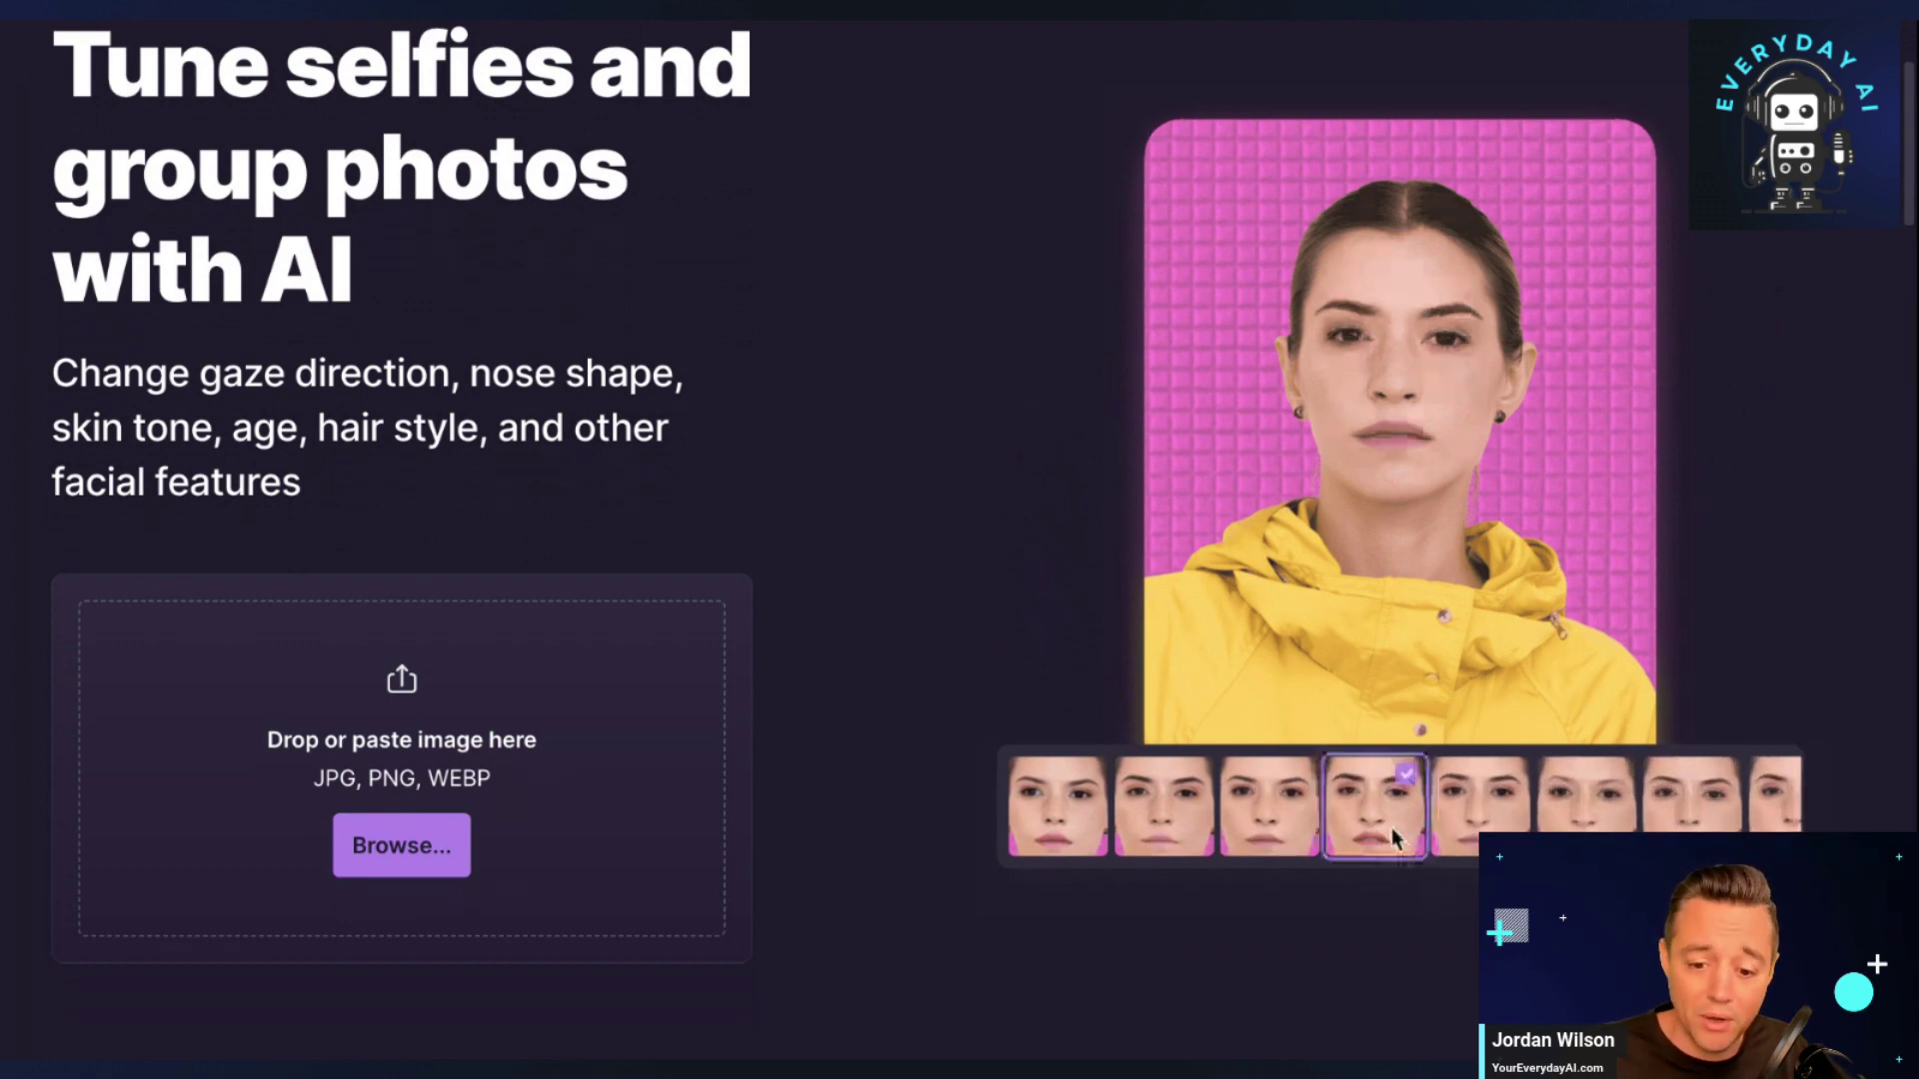
{"action": "left_click_drag", "start_coordinate": [1391, 827], "coordinate": [732, 394]}
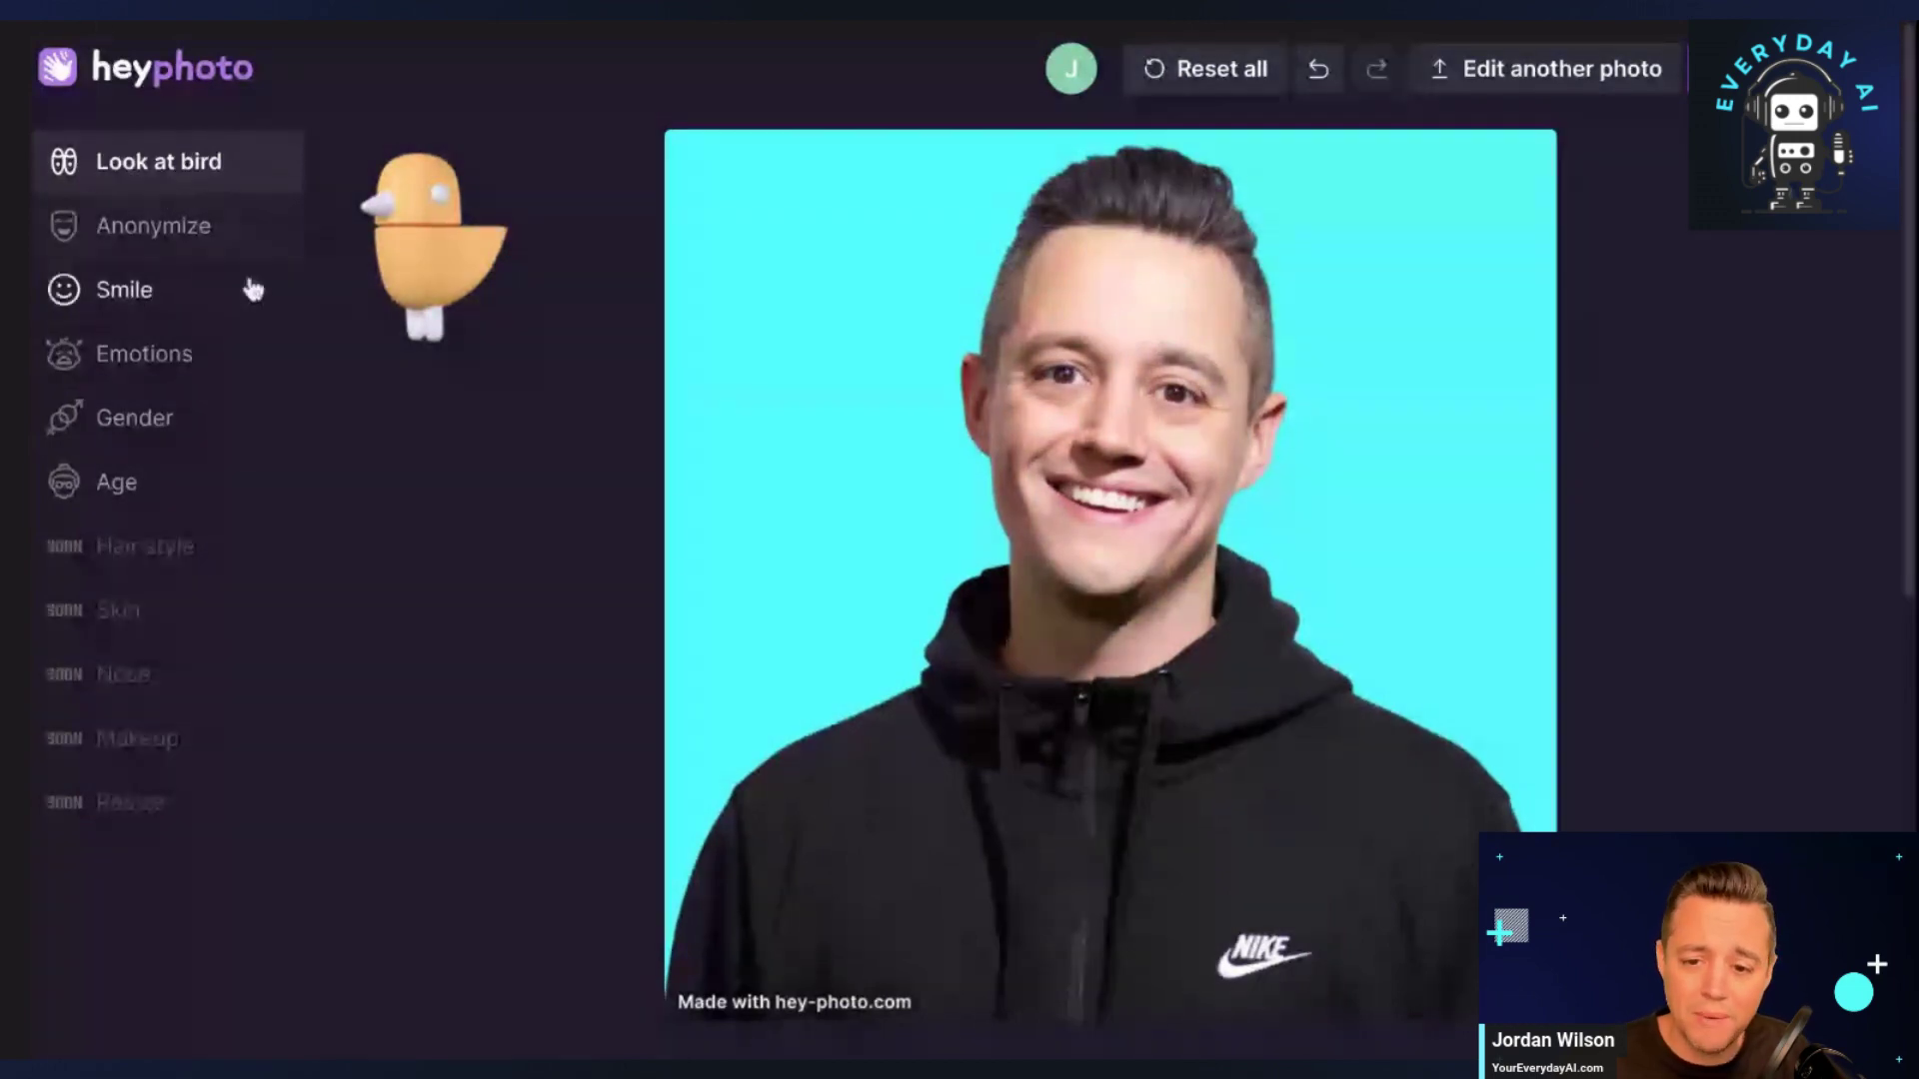
Set a gaze target, generate anonymized faces, reset all edits, and regenerate the anonymized faces.
{"action": "left_click", "coordinate": [431, 262]}
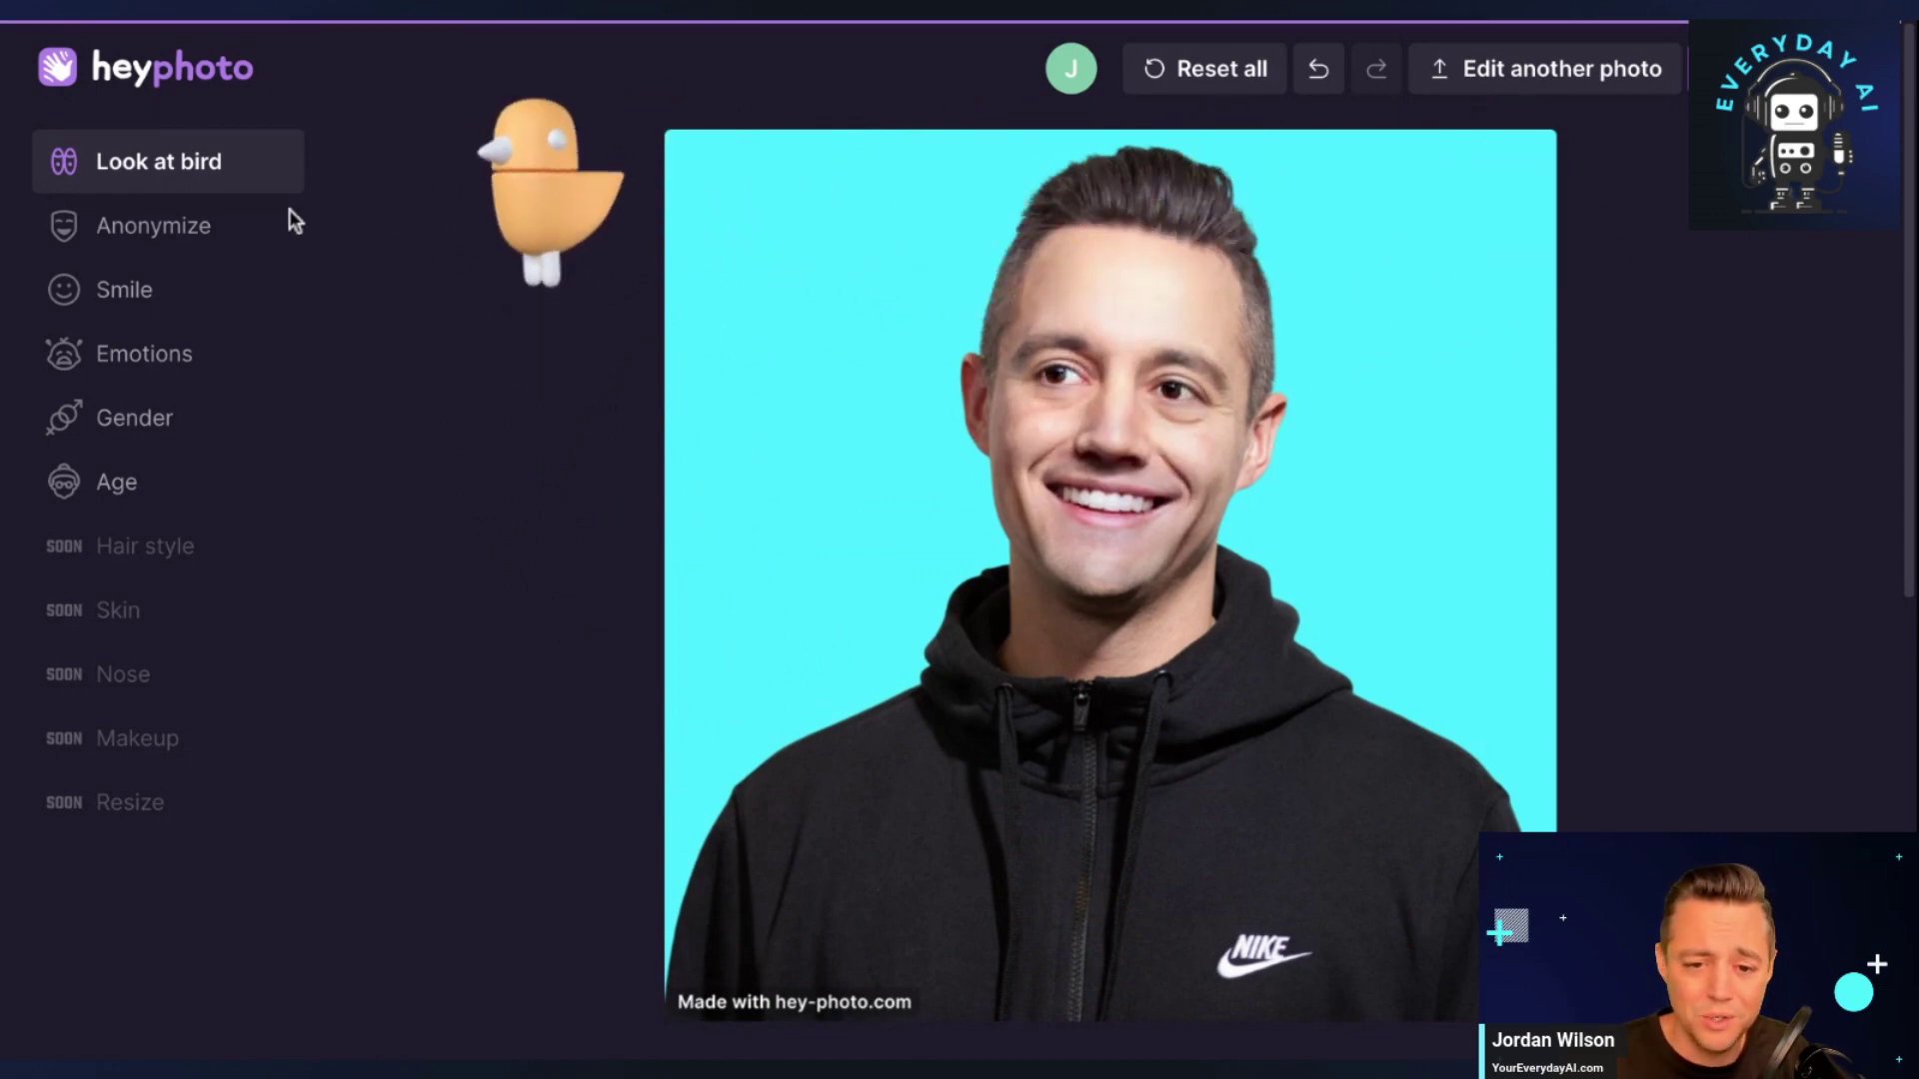
{"action": "left_click", "coordinate": [234, 238]}
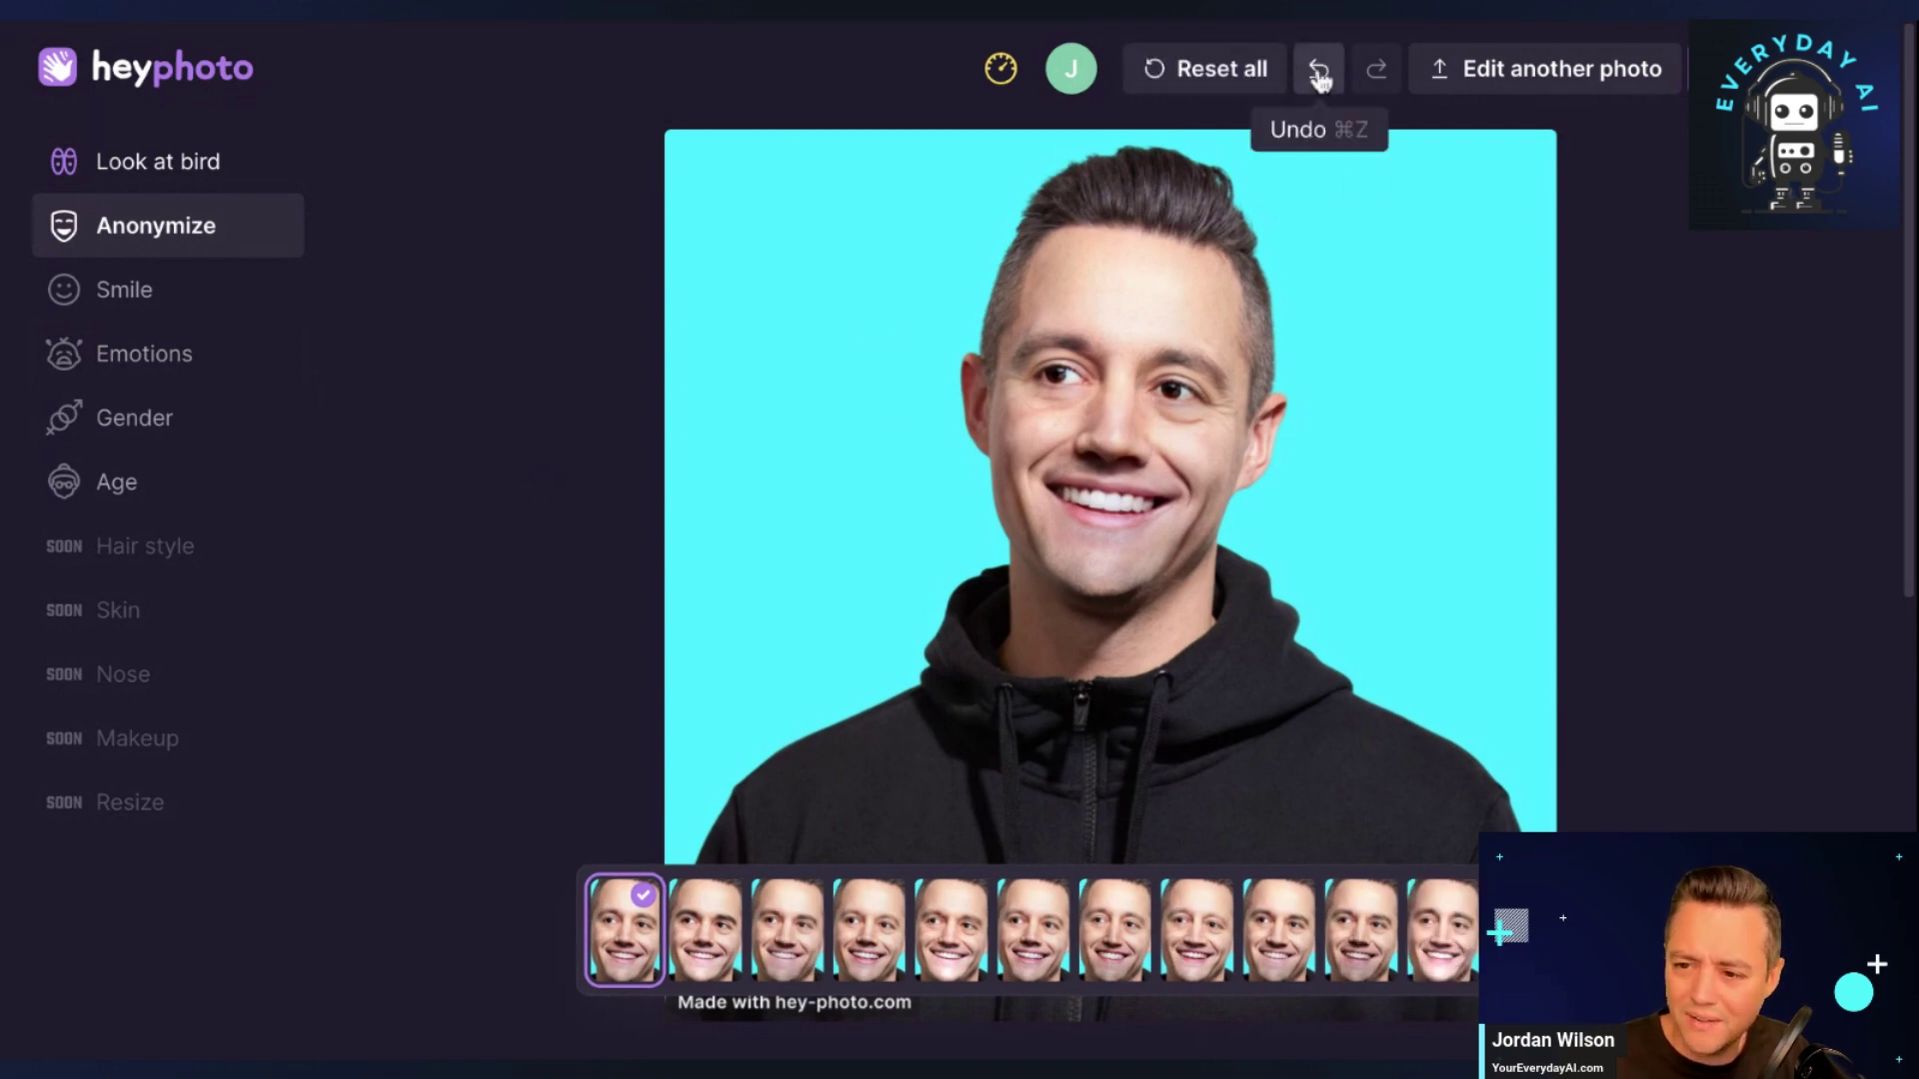
{"action": "left_click", "coordinate": [1216, 80]}
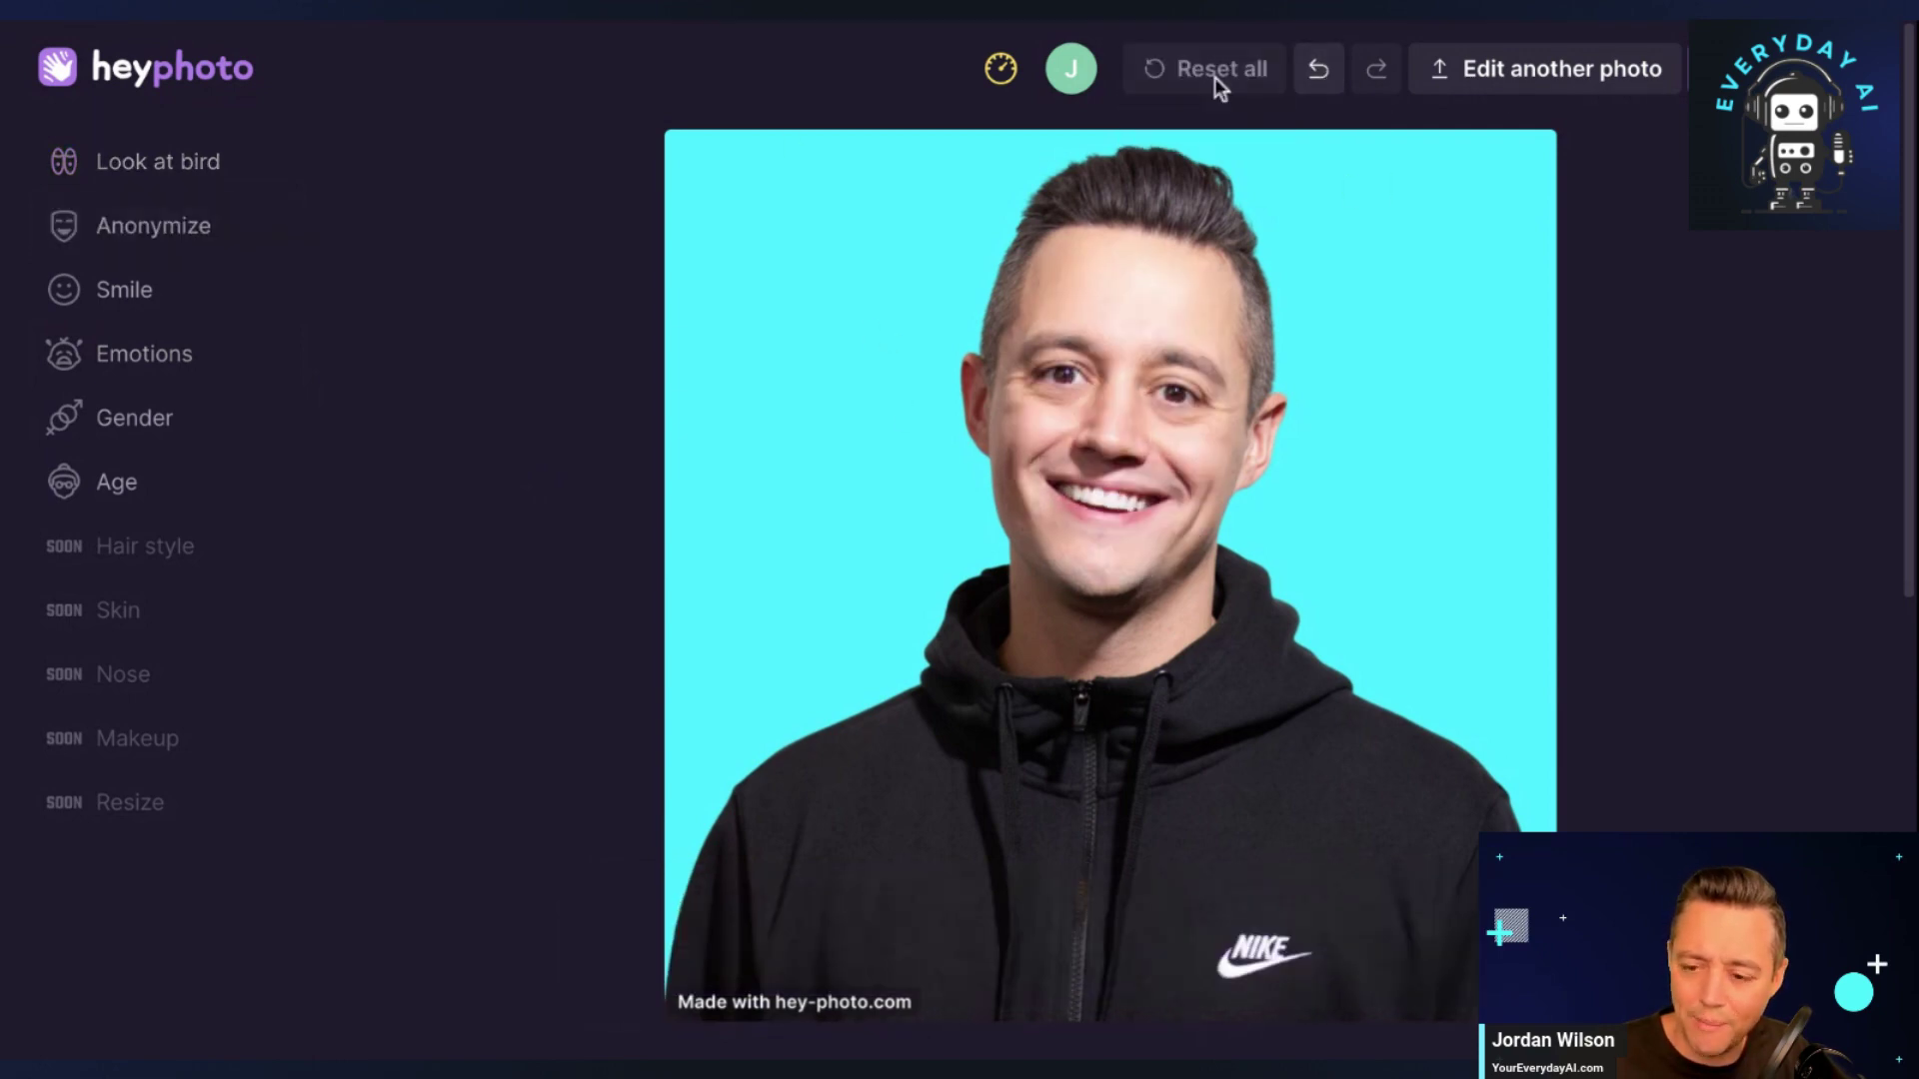
{"action": "left_click", "coordinate": [178, 245]}
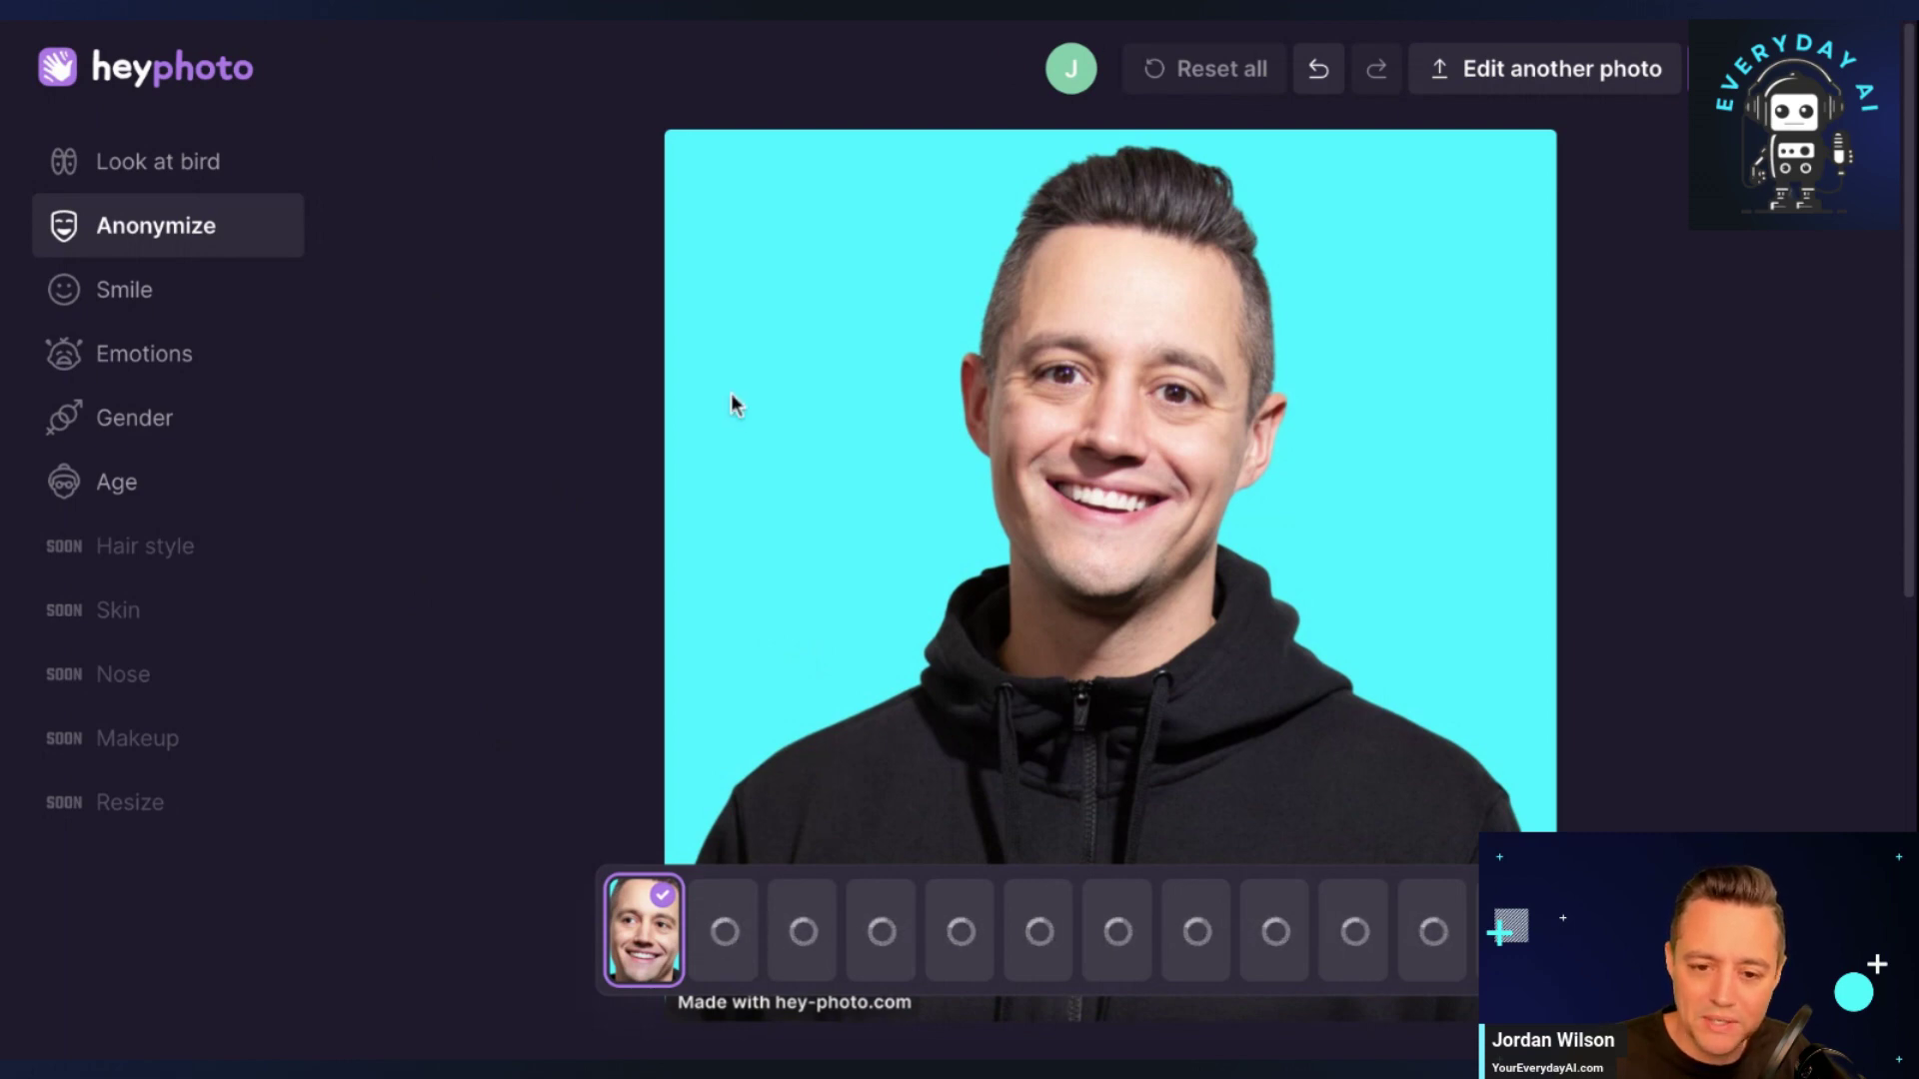
{"action": "left_click", "coordinate": [133, 294]}
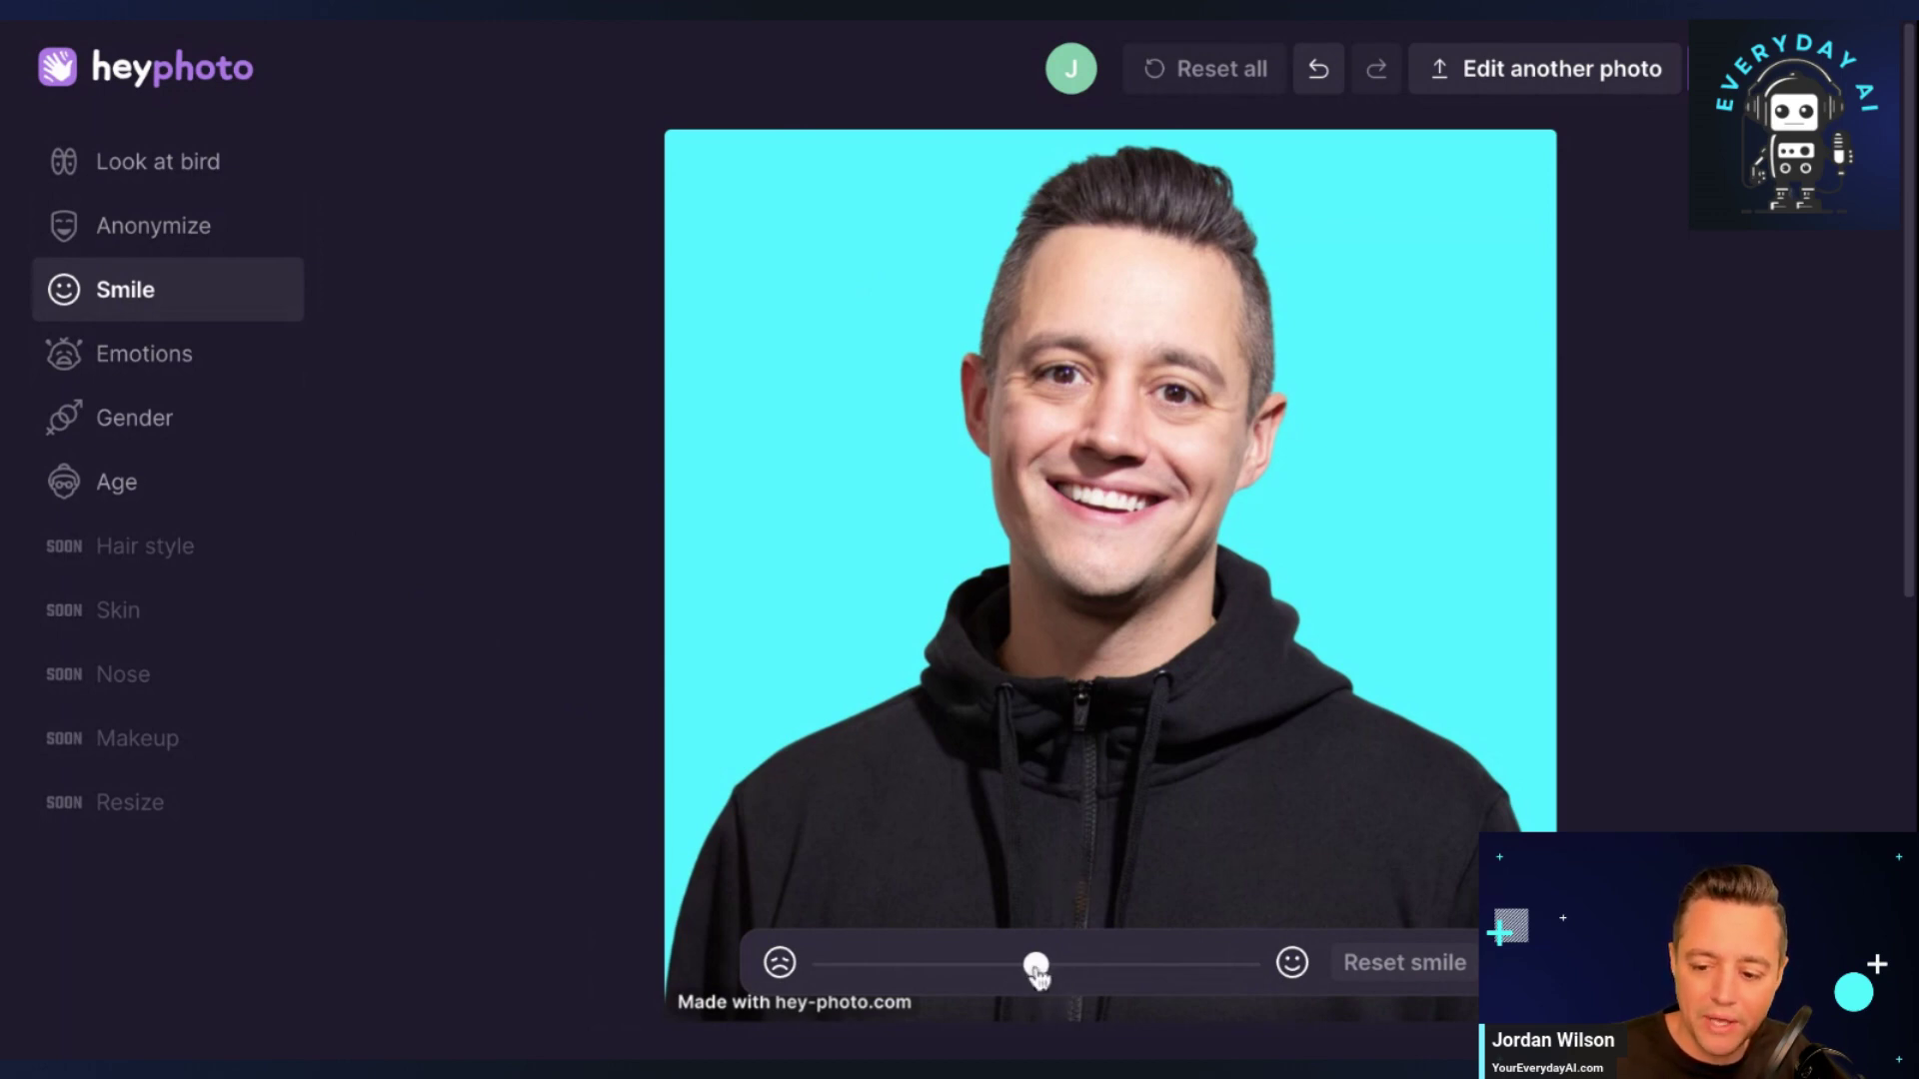
Slide the man's smile toward sad, then happy, try a weaker smile, then restore the original.
{"action": "left_click_drag", "start_coordinate": [1036, 965], "coordinate": [810, 964]}
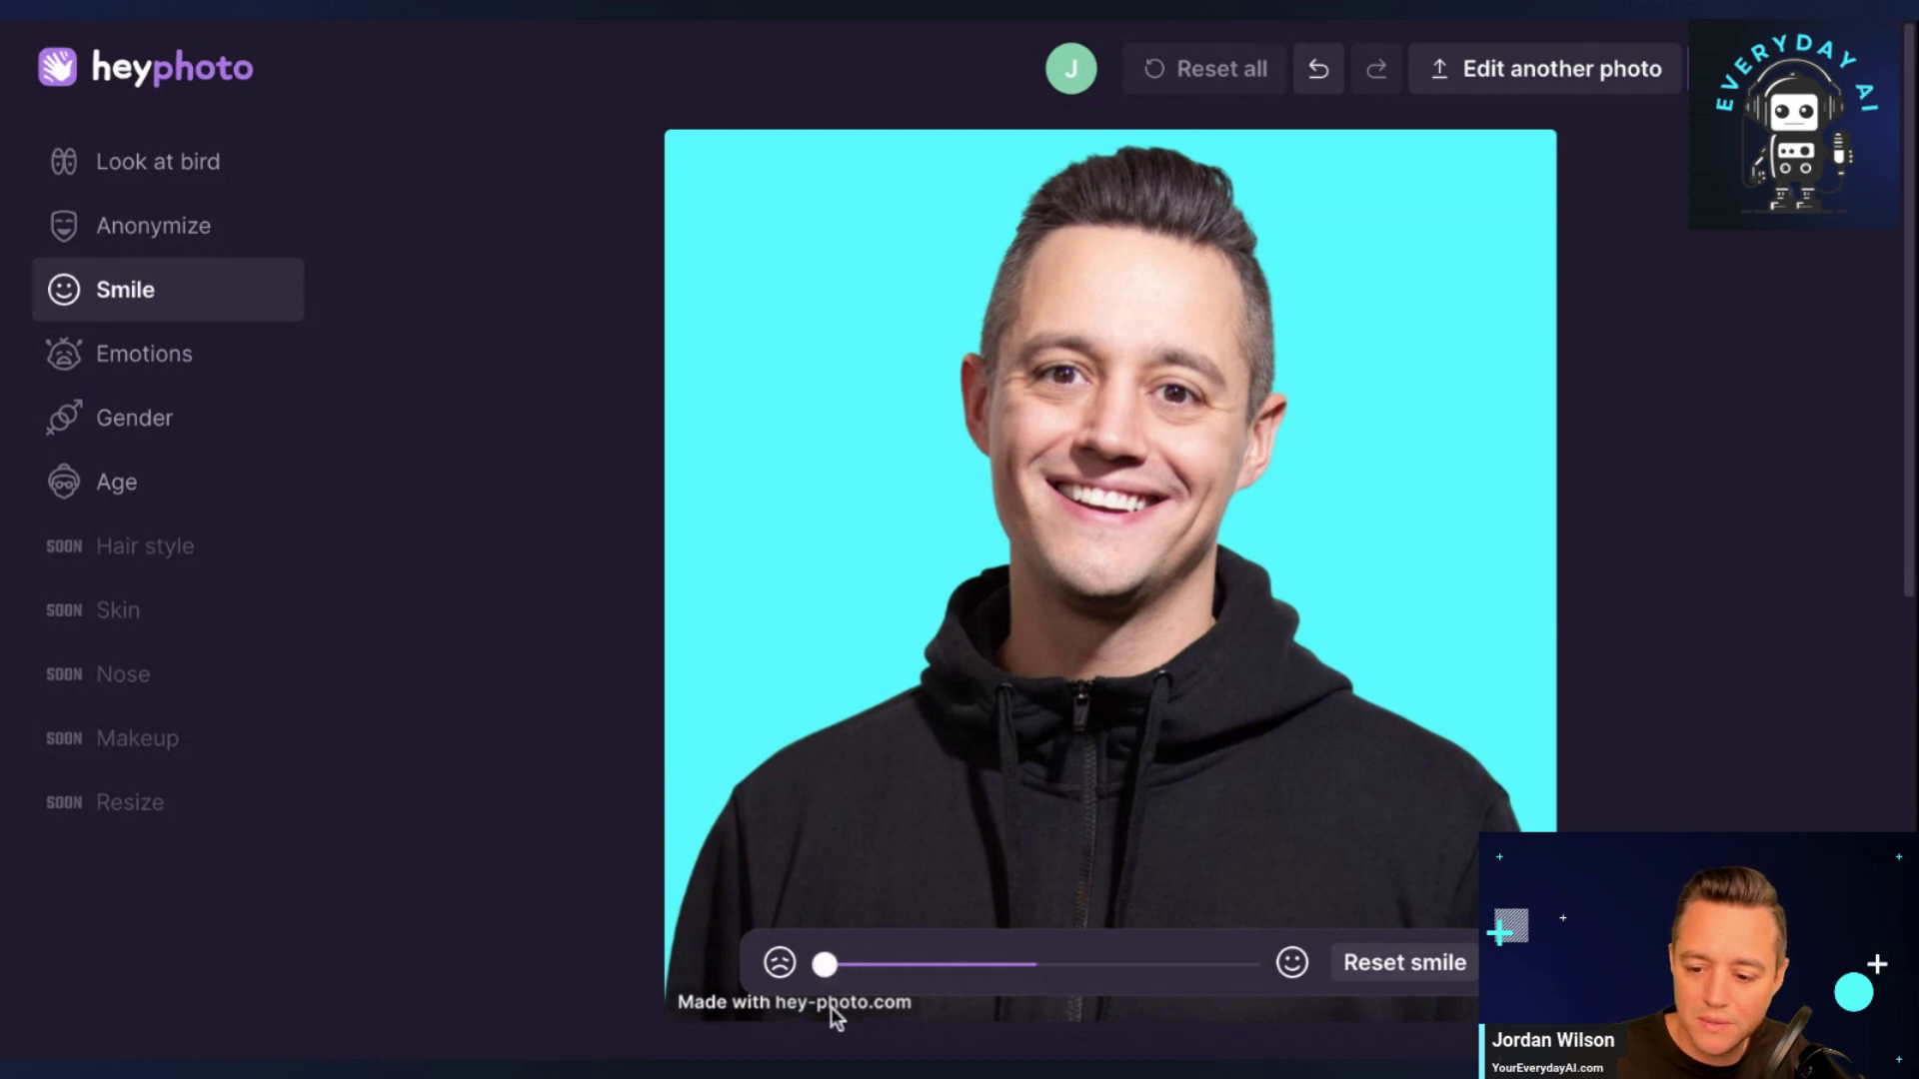
{"action": "left_click_drag", "start_coordinate": [826, 966], "coordinate": [1247, 964]}
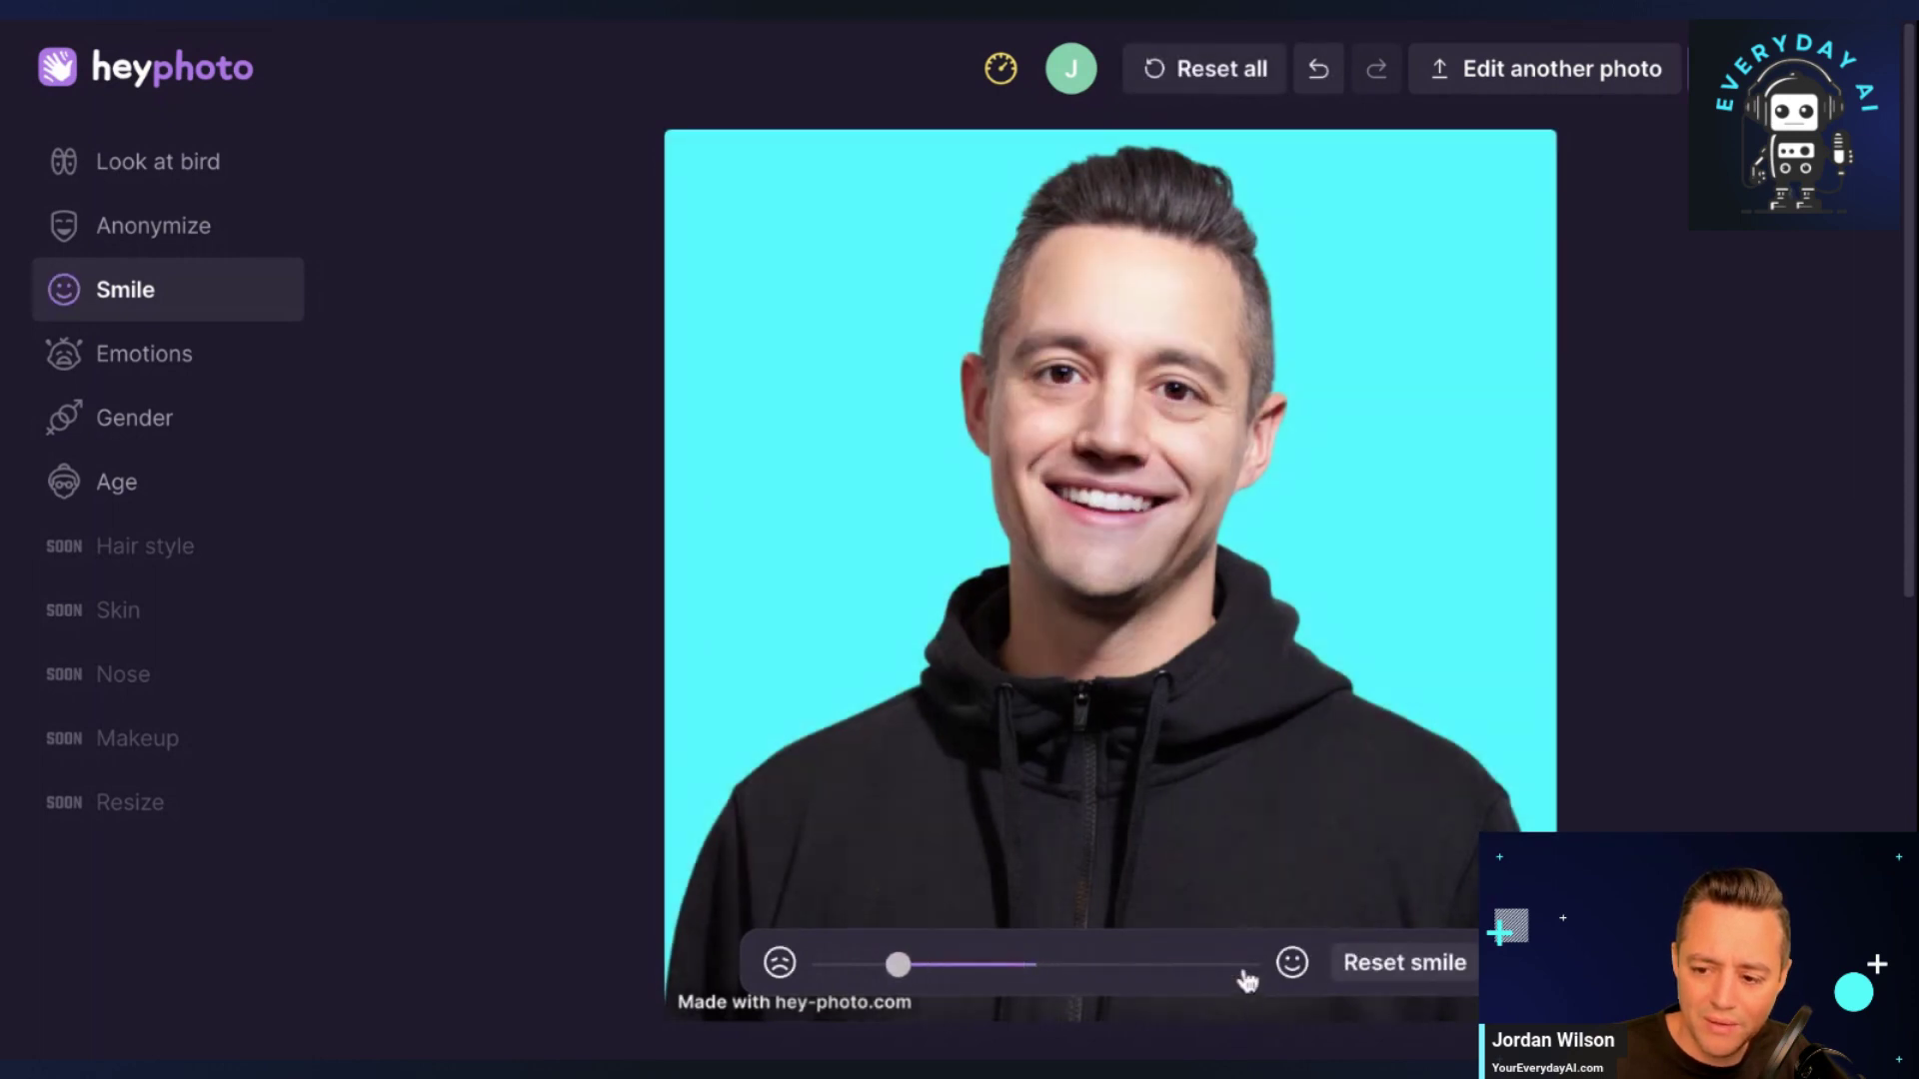
{"action": "left_click_drag", "start_coordinate": [880, 964], "coordinate": [879, 964]}
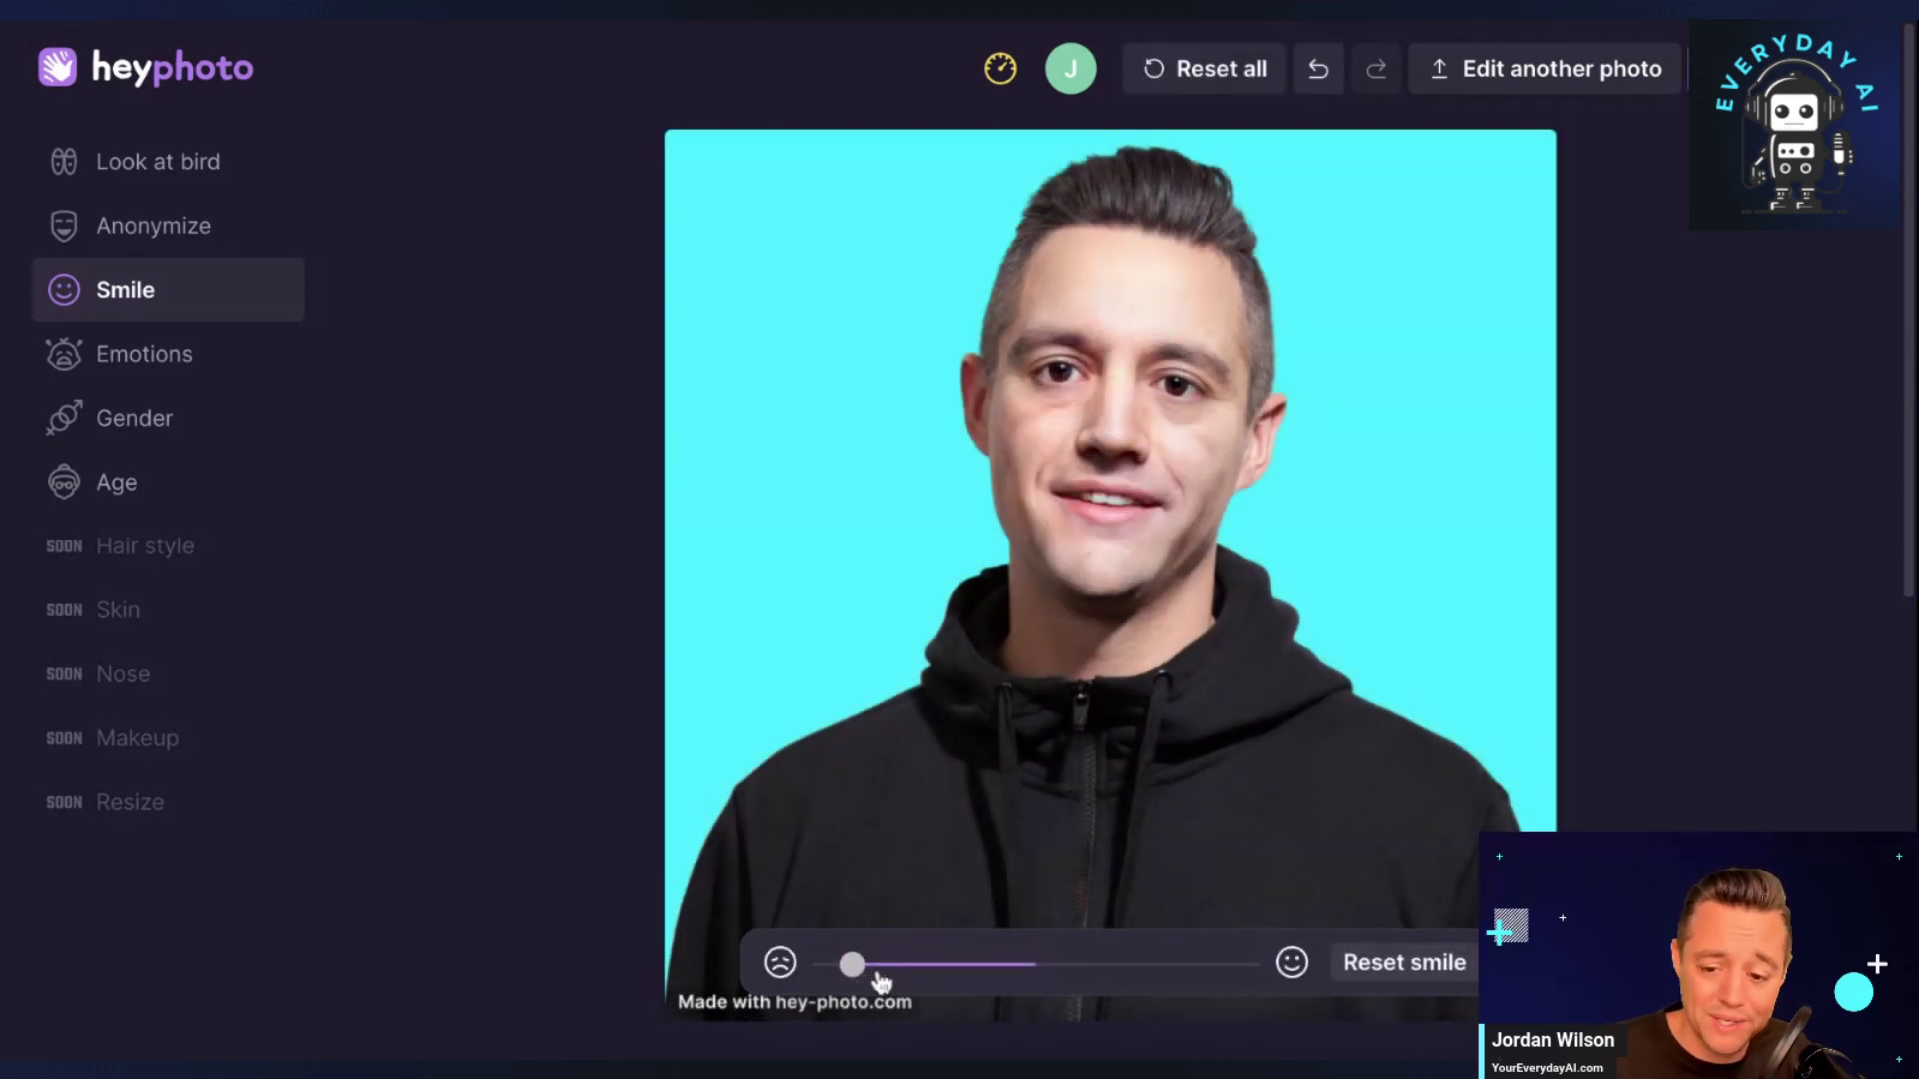
{"action": "left_click", "coordinate": [826, 964]}
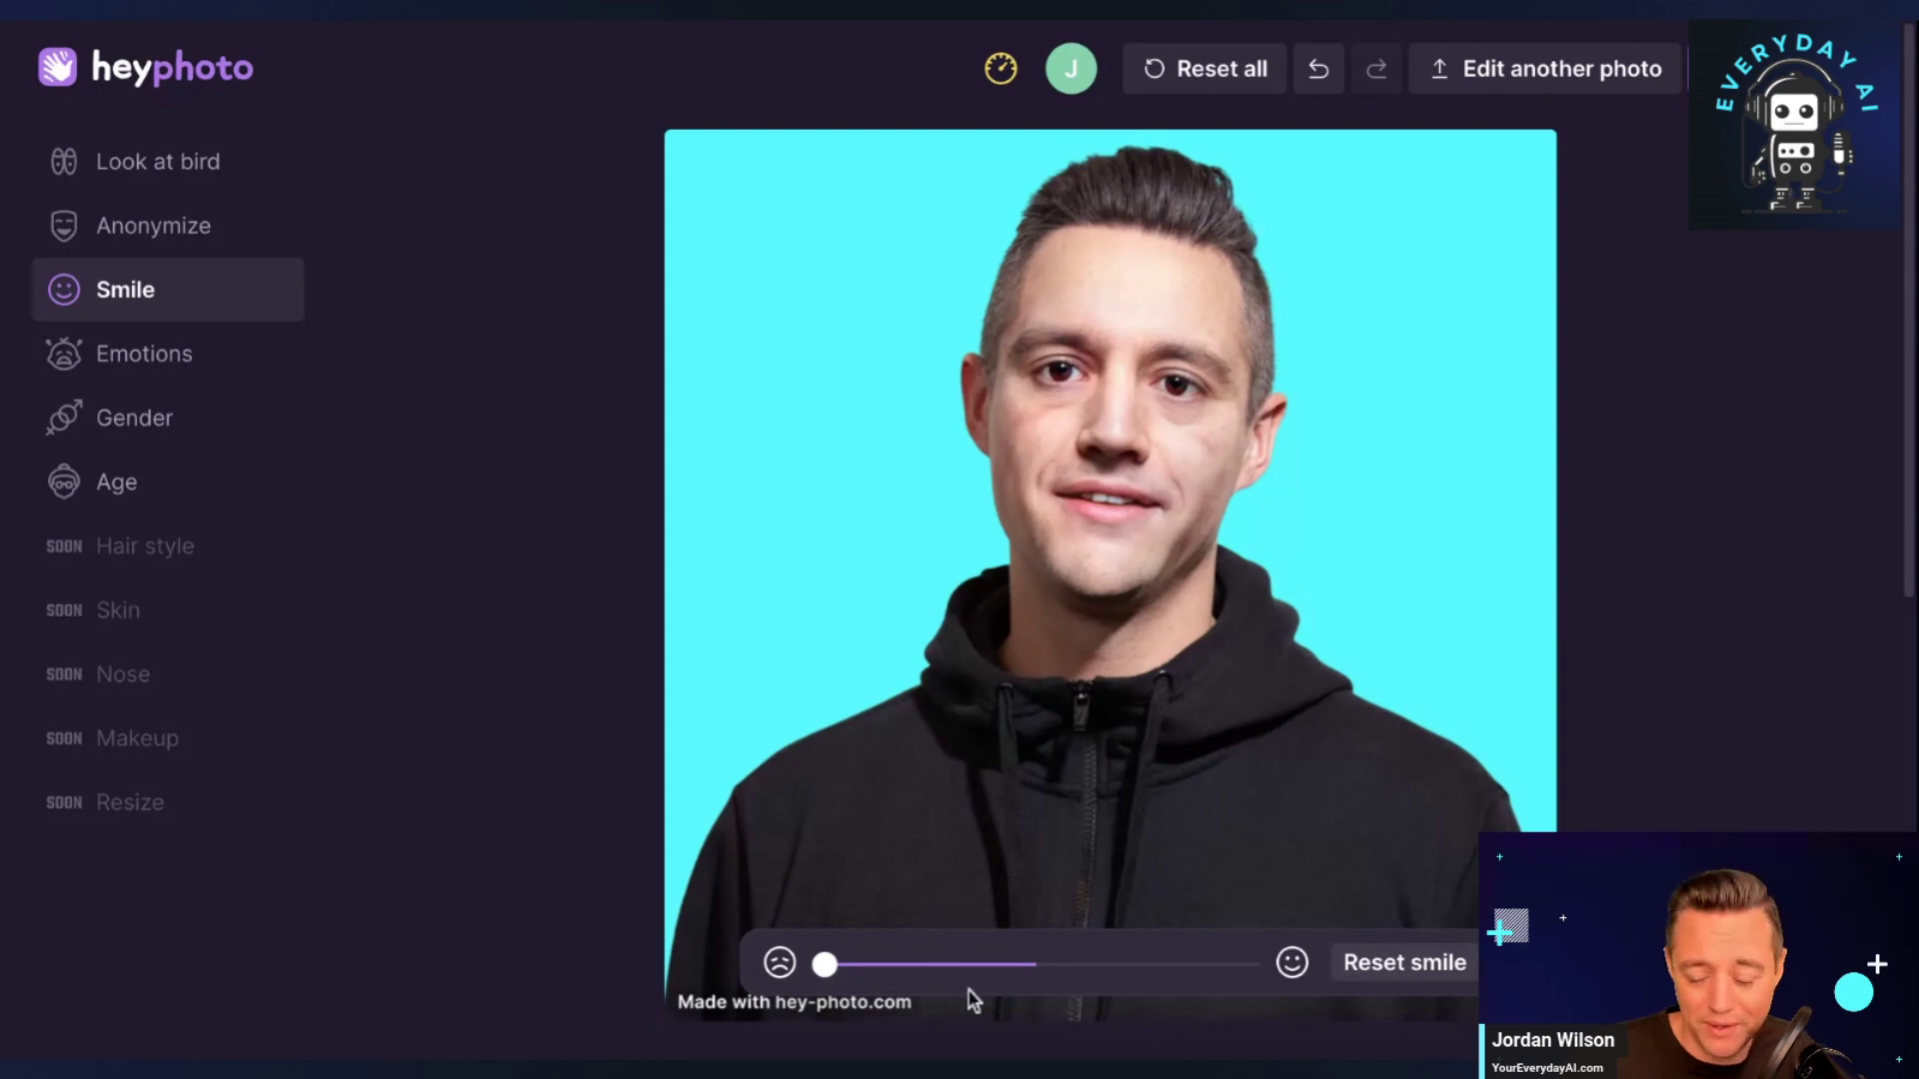
{"action": "left_click", "coordinate": [1212, 69]}
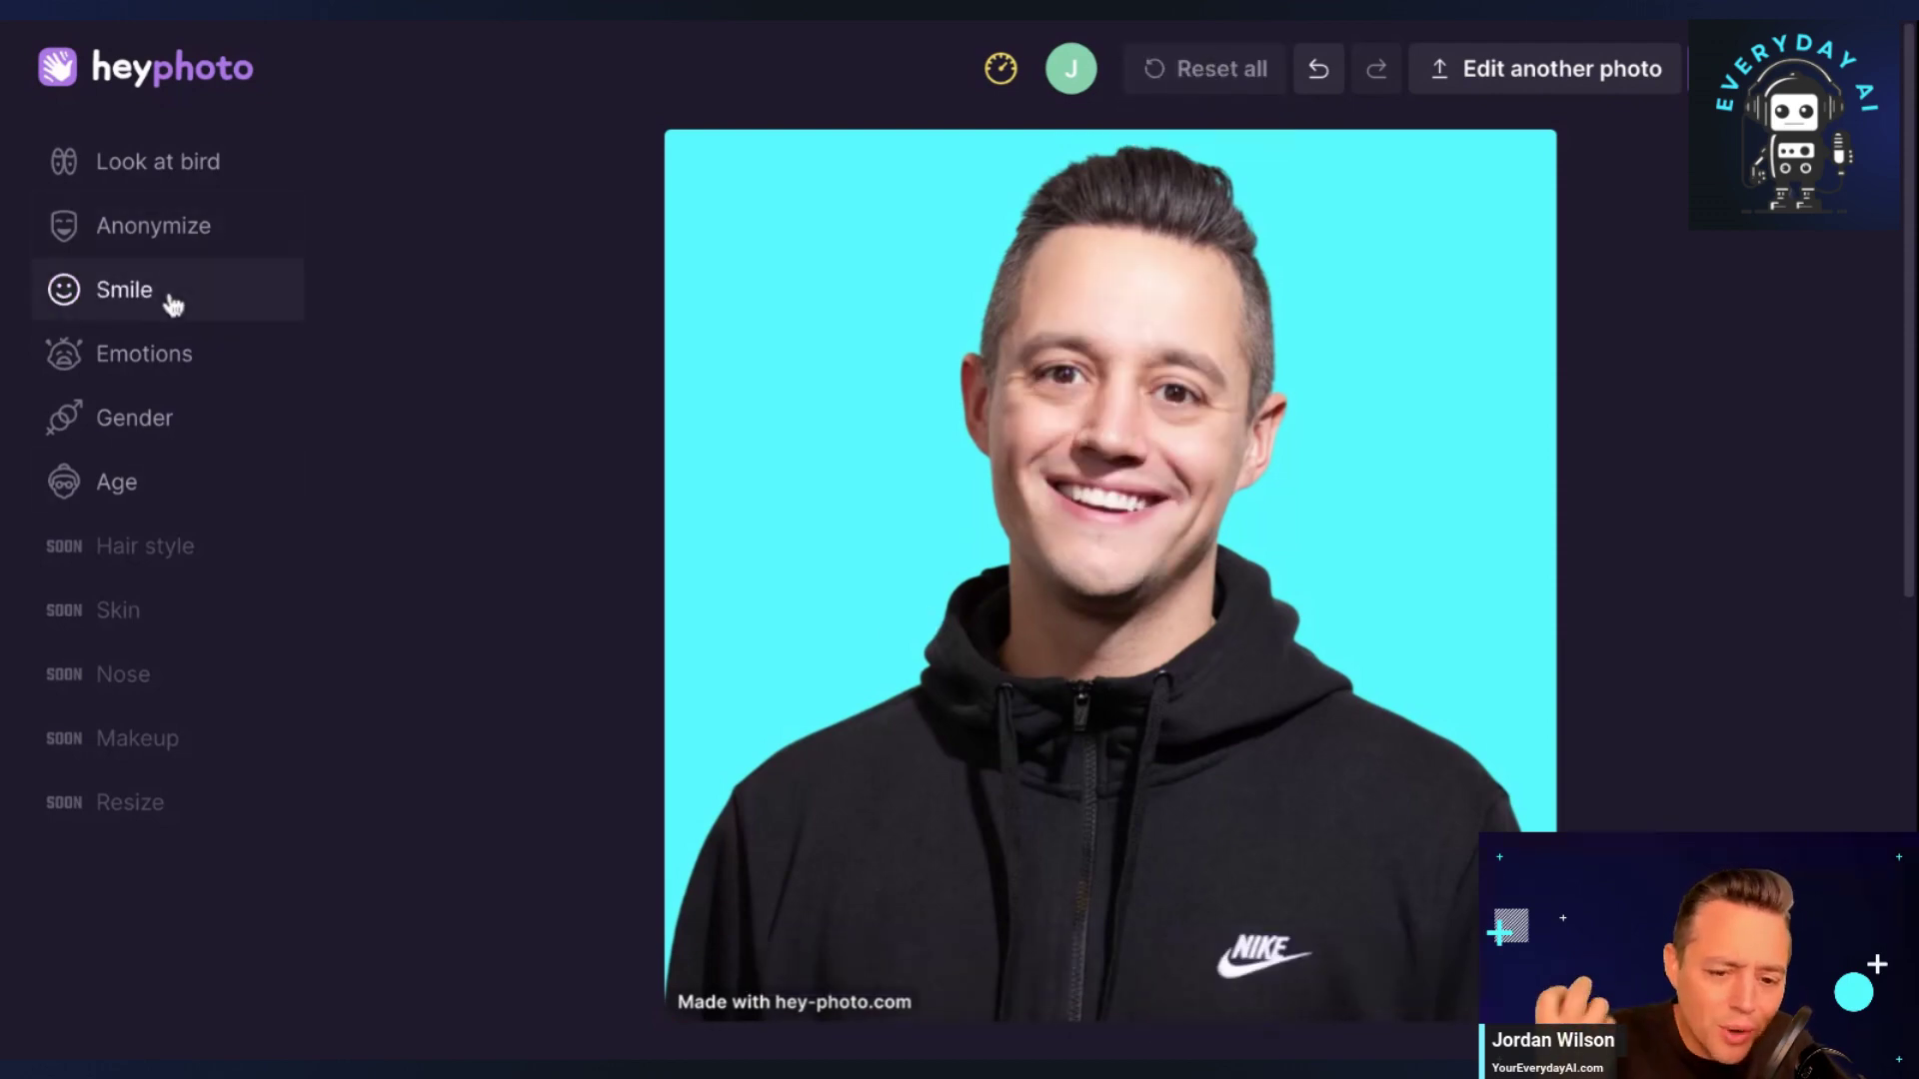
{"action": "left_click", "coordinate": [140, 375]}
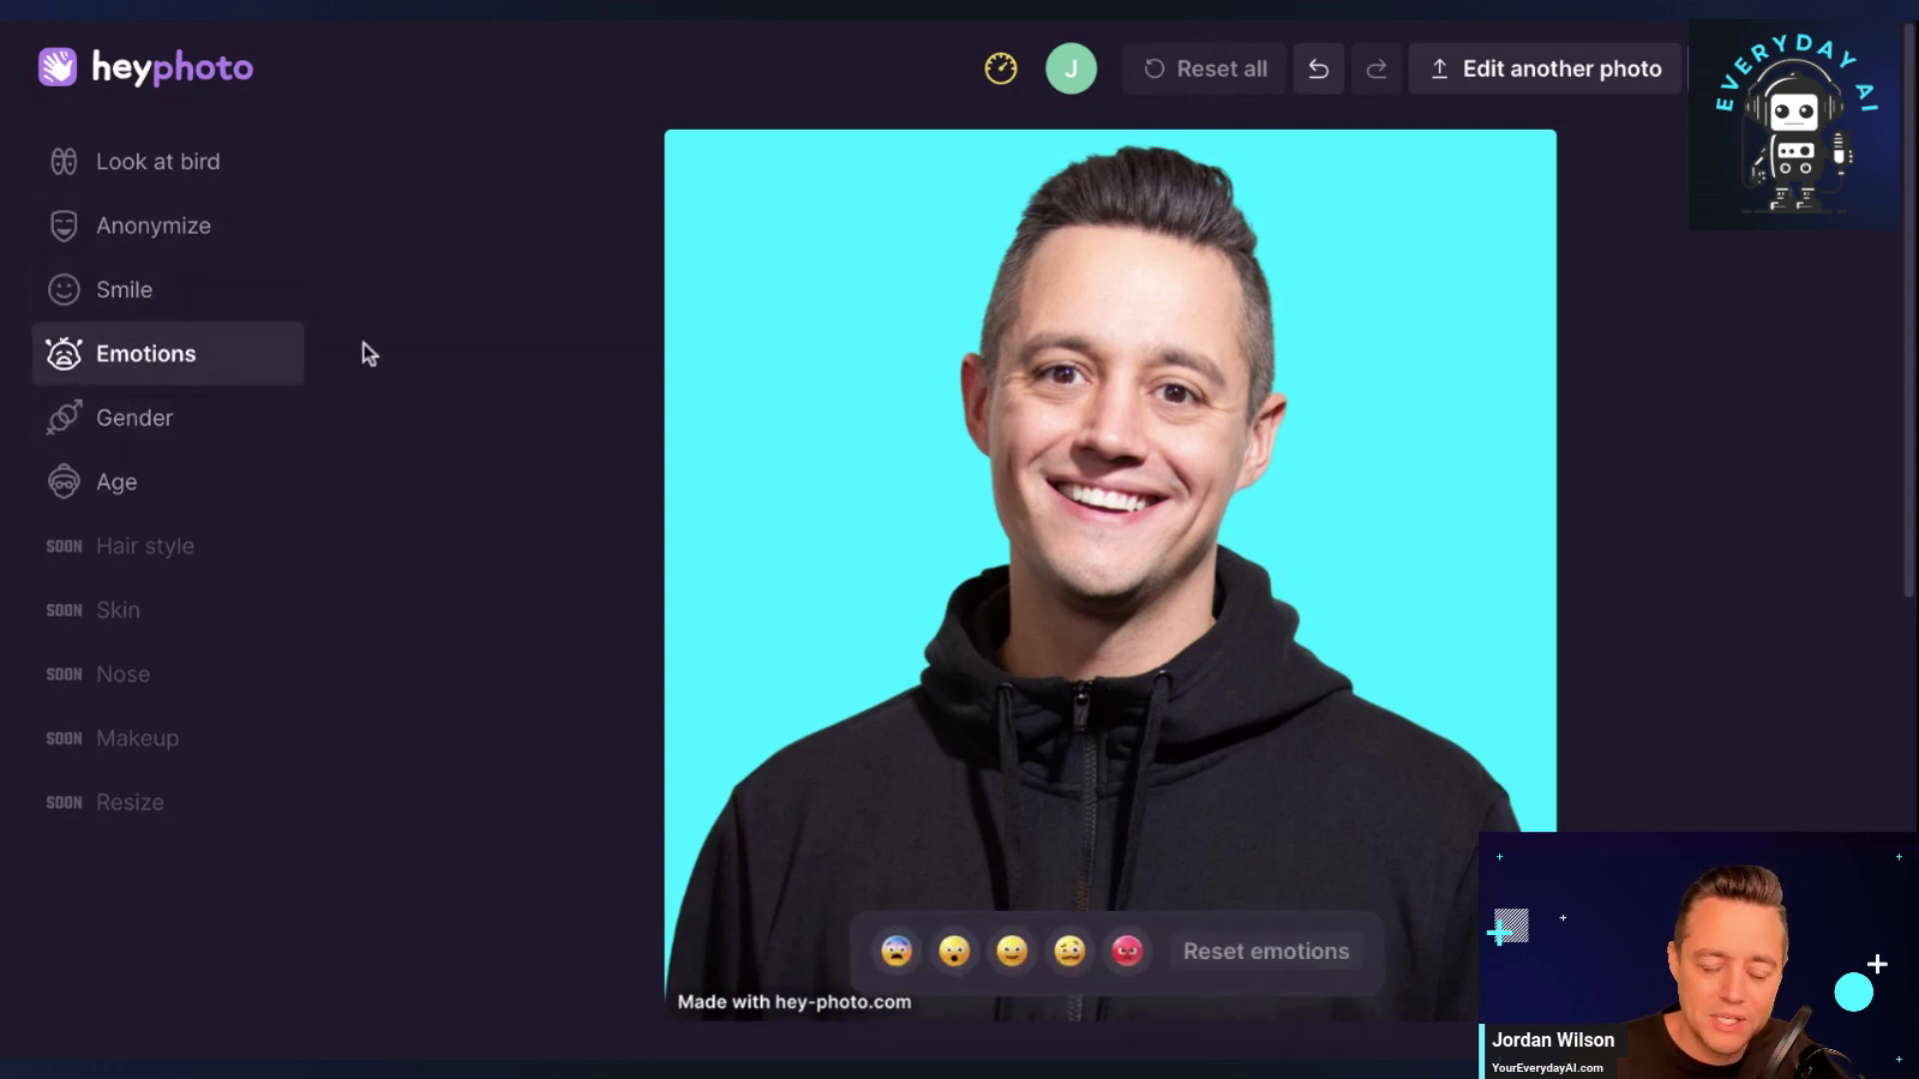
Apply the Surprised emotion preset to the man, then switch to Angry.
{"action": "left_click", "coordinate": [954, 958]}
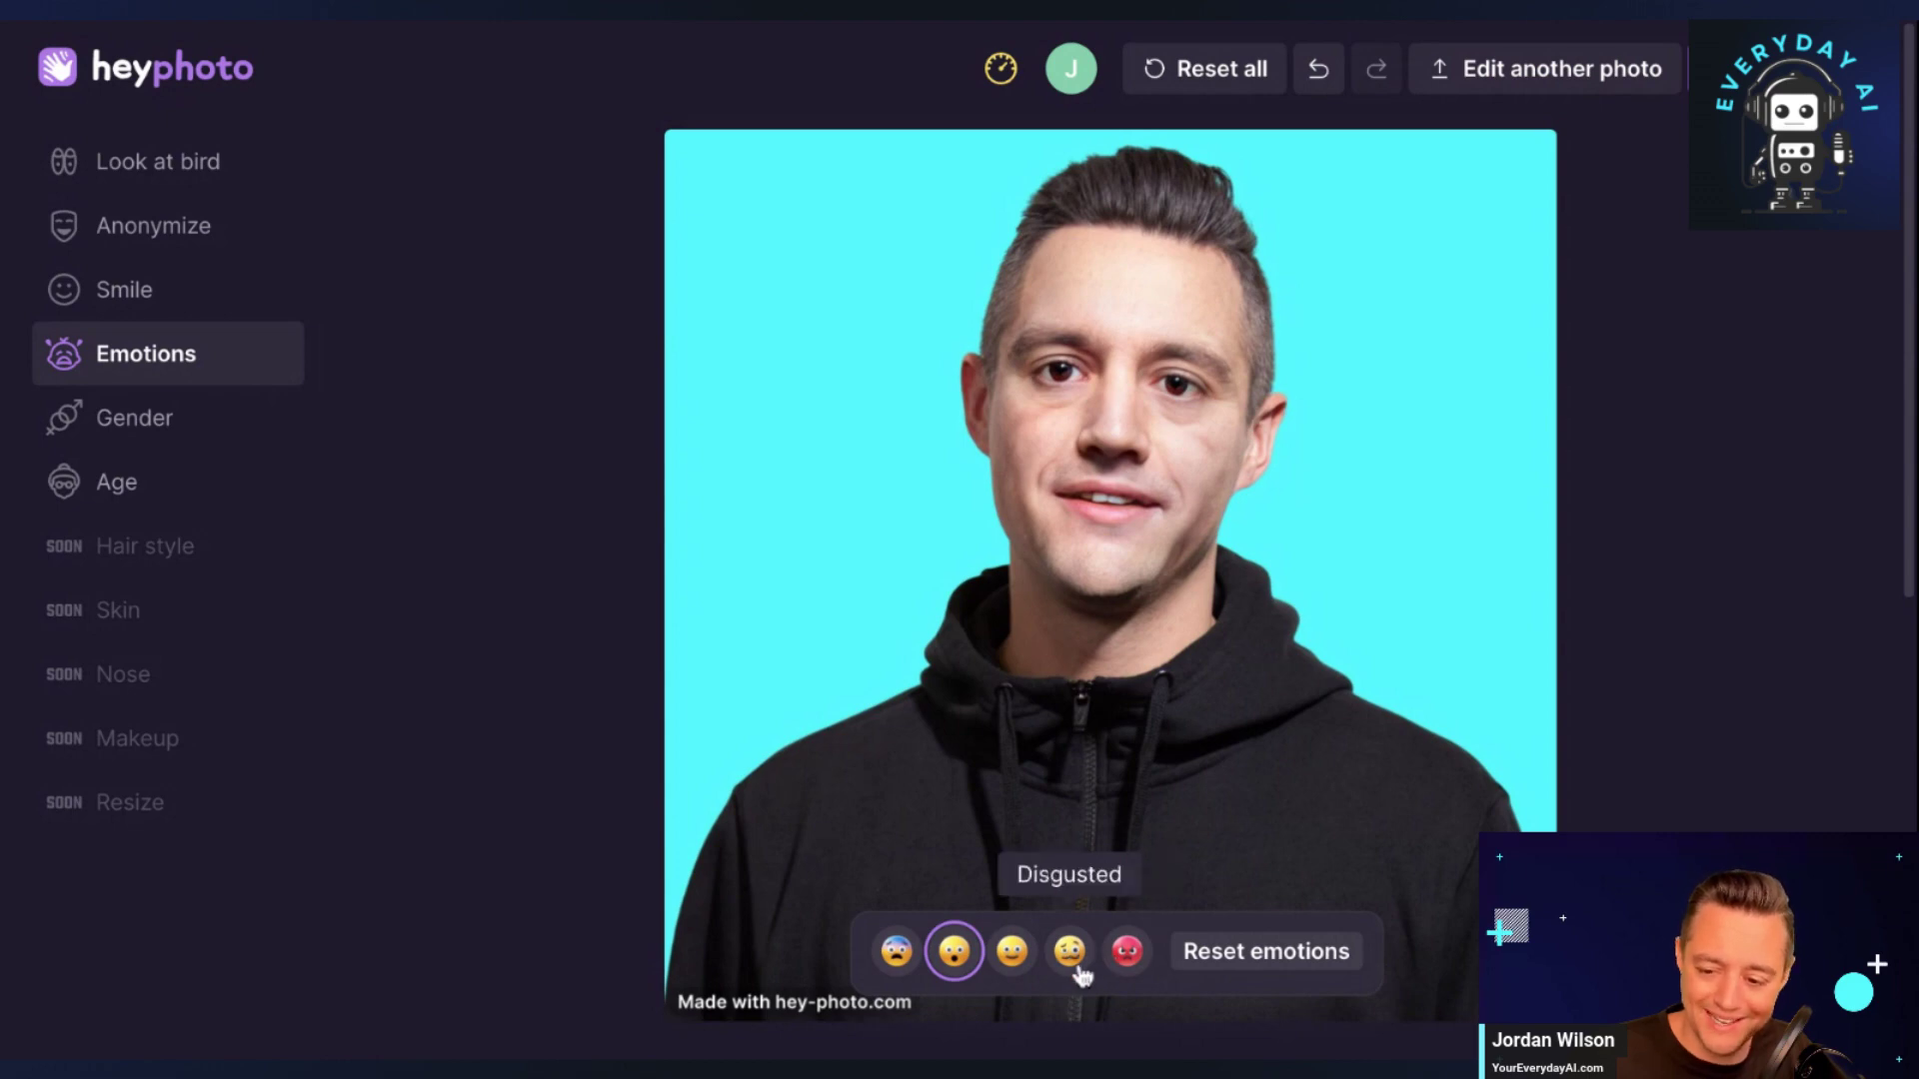
{"action": "left_click", "coordinate": [1133, 958]}
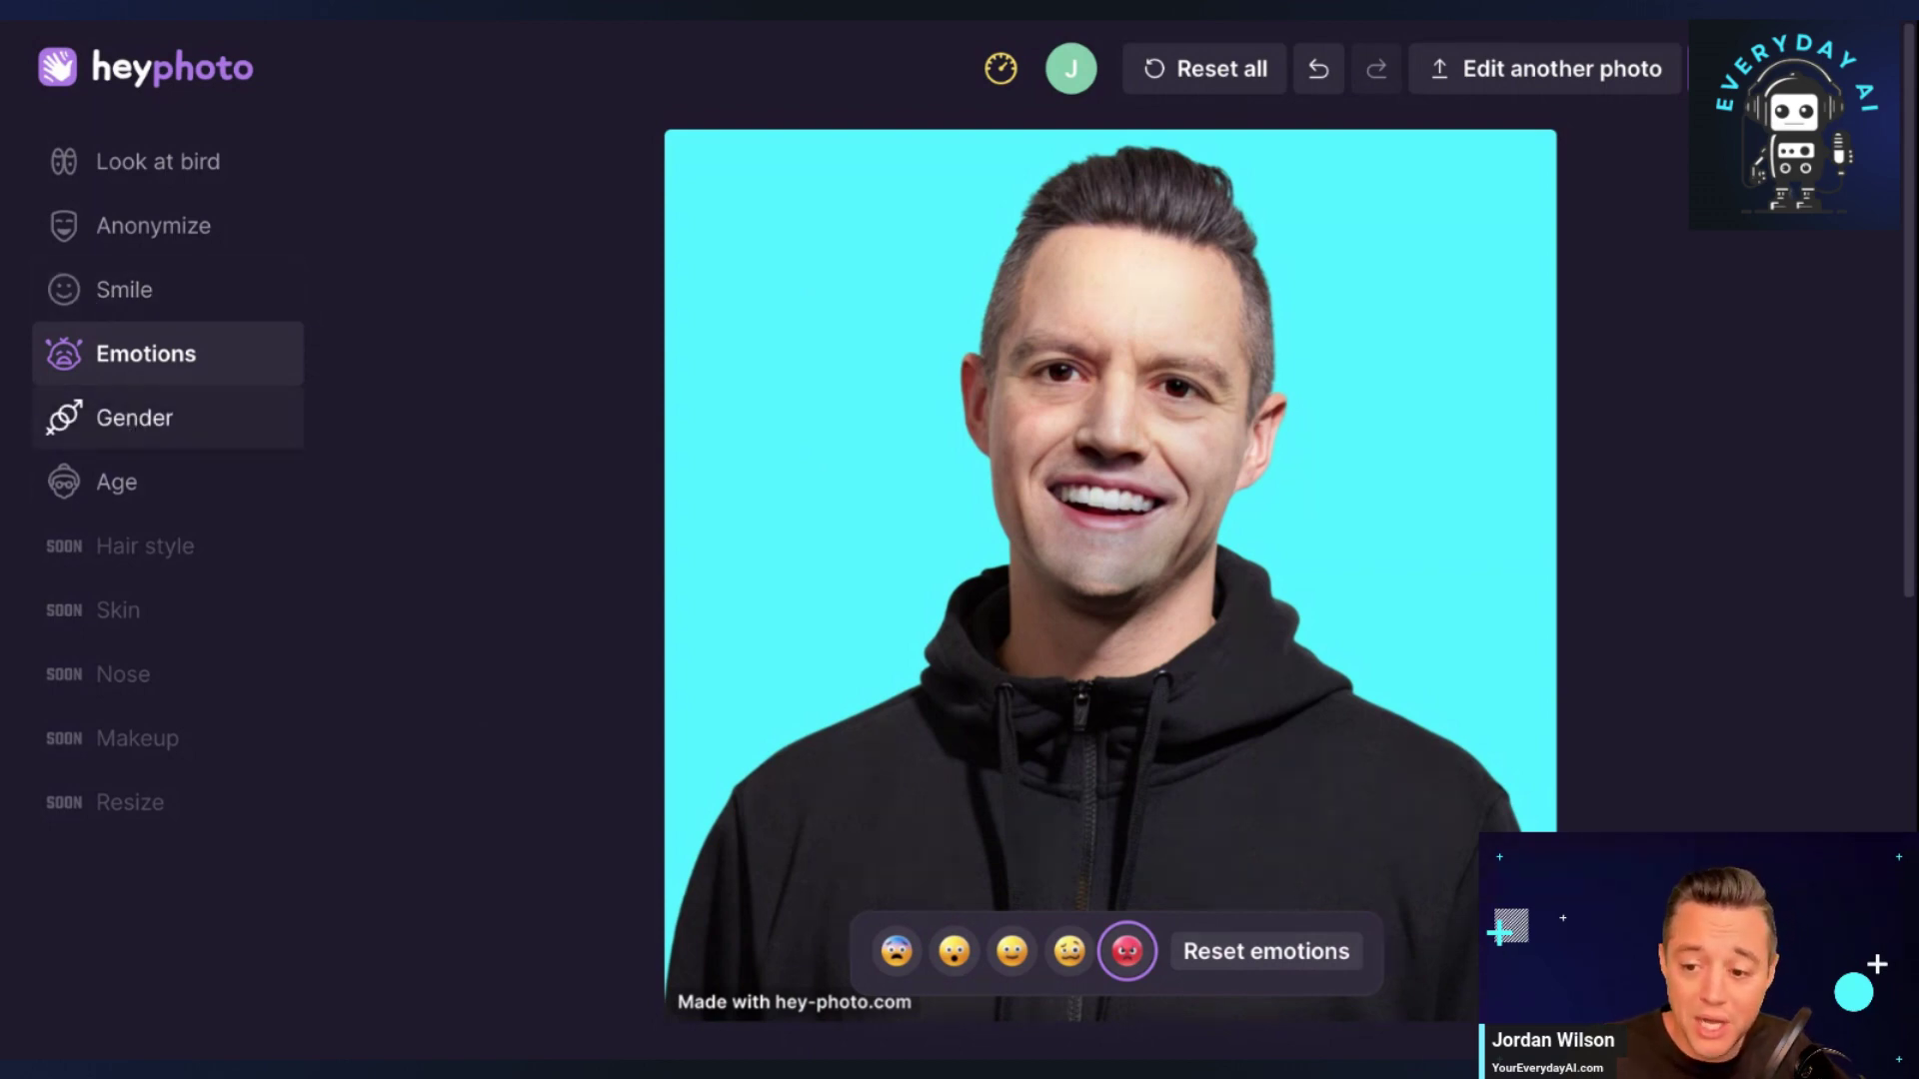
{"action": "left_click", "coordinate": [144, 495]}
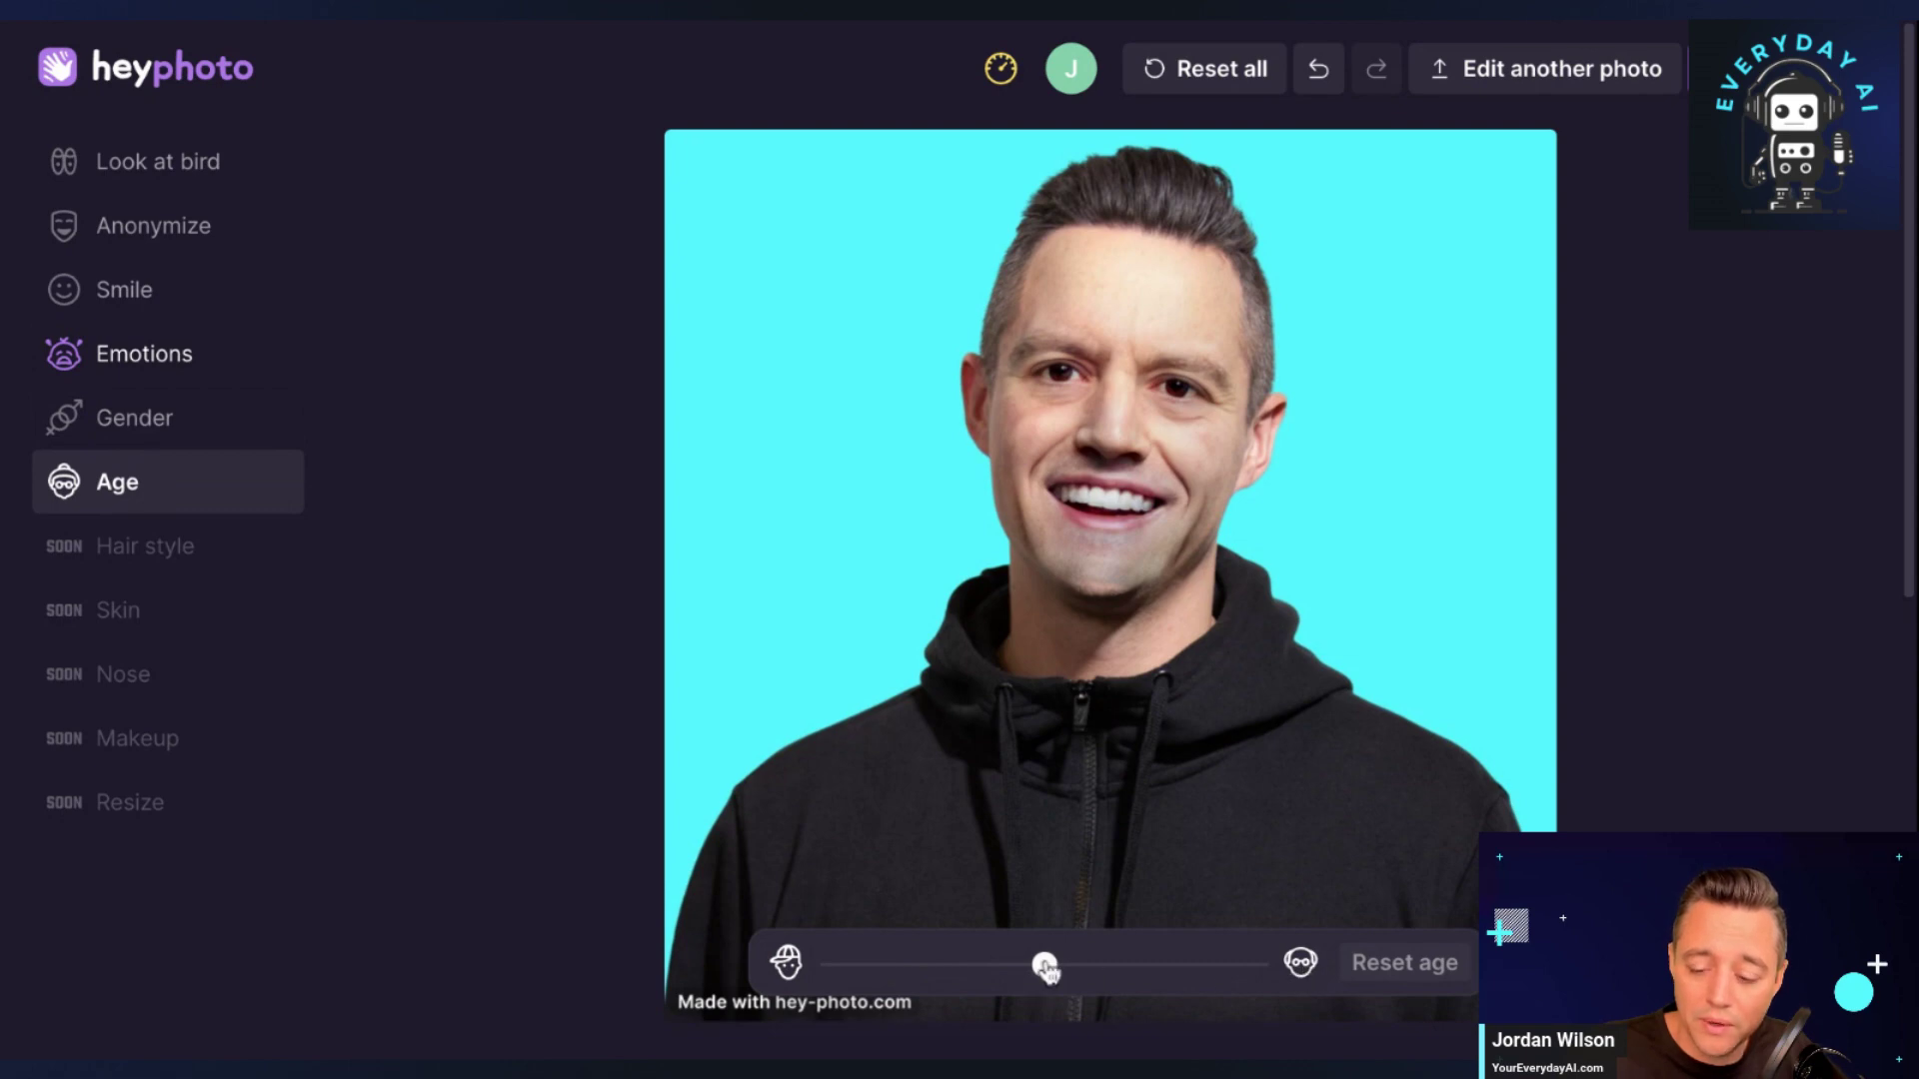
Twice make the man slightly younger, then reset all edits and reopen Age.
{"action": "left_click_drag", "start_coordinate": [1045, 966], "coordinate": [929, 965]}
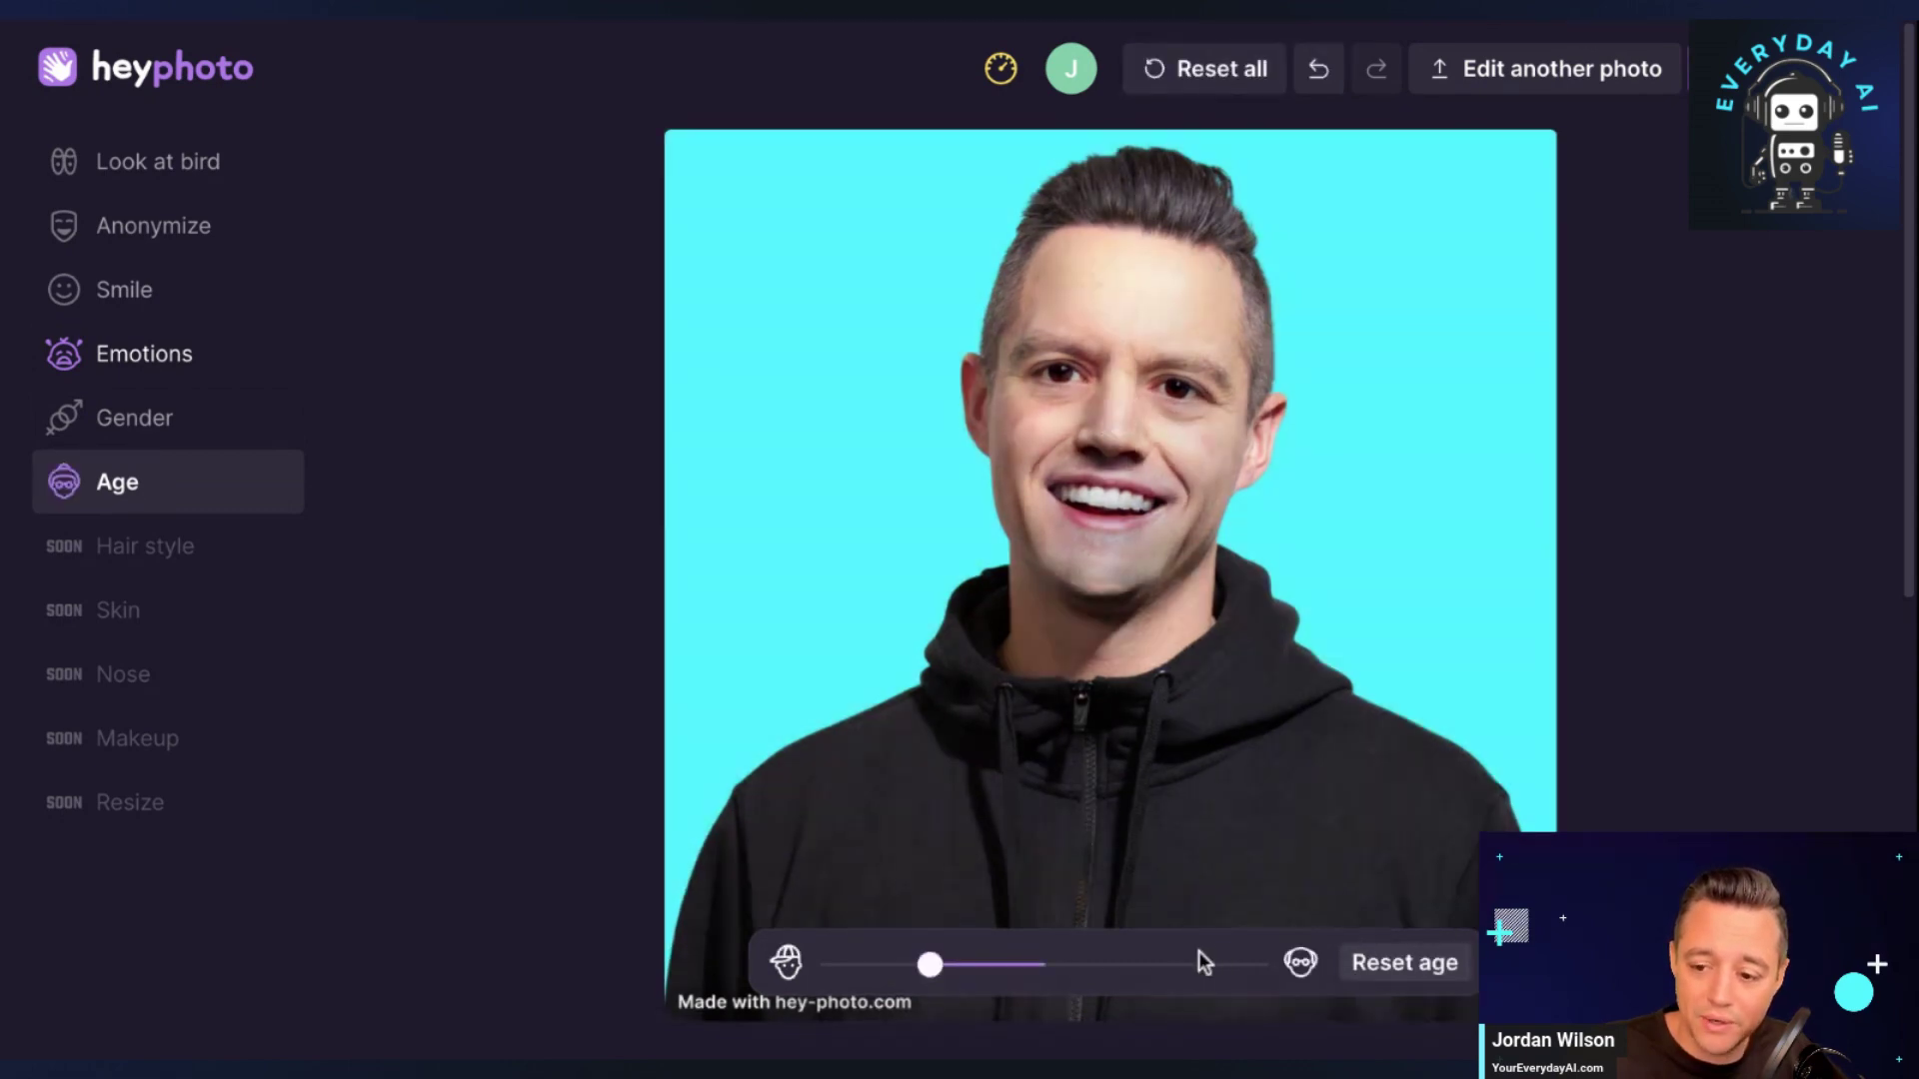
{"action": "left_click", "coordinate": [1217, 70]}
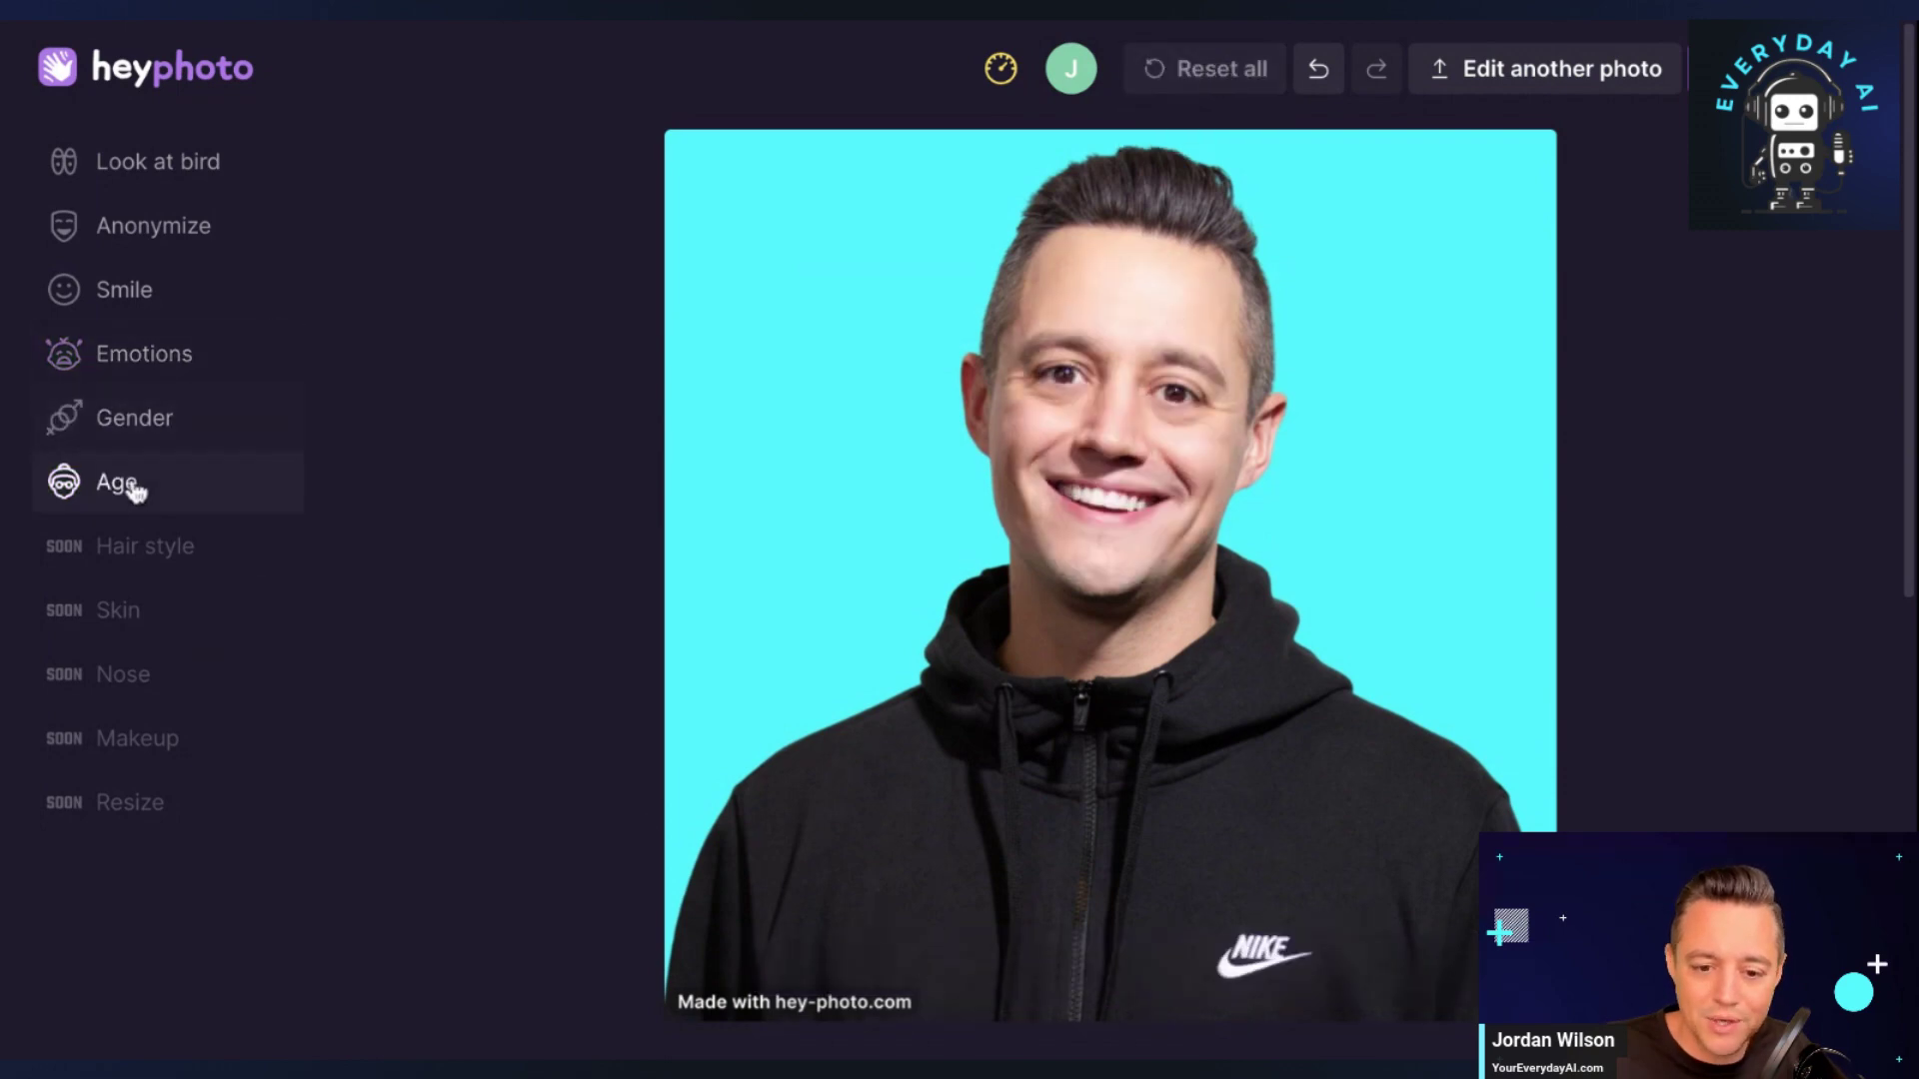
{"action": "left_click", "coordinate": [148, 508]}
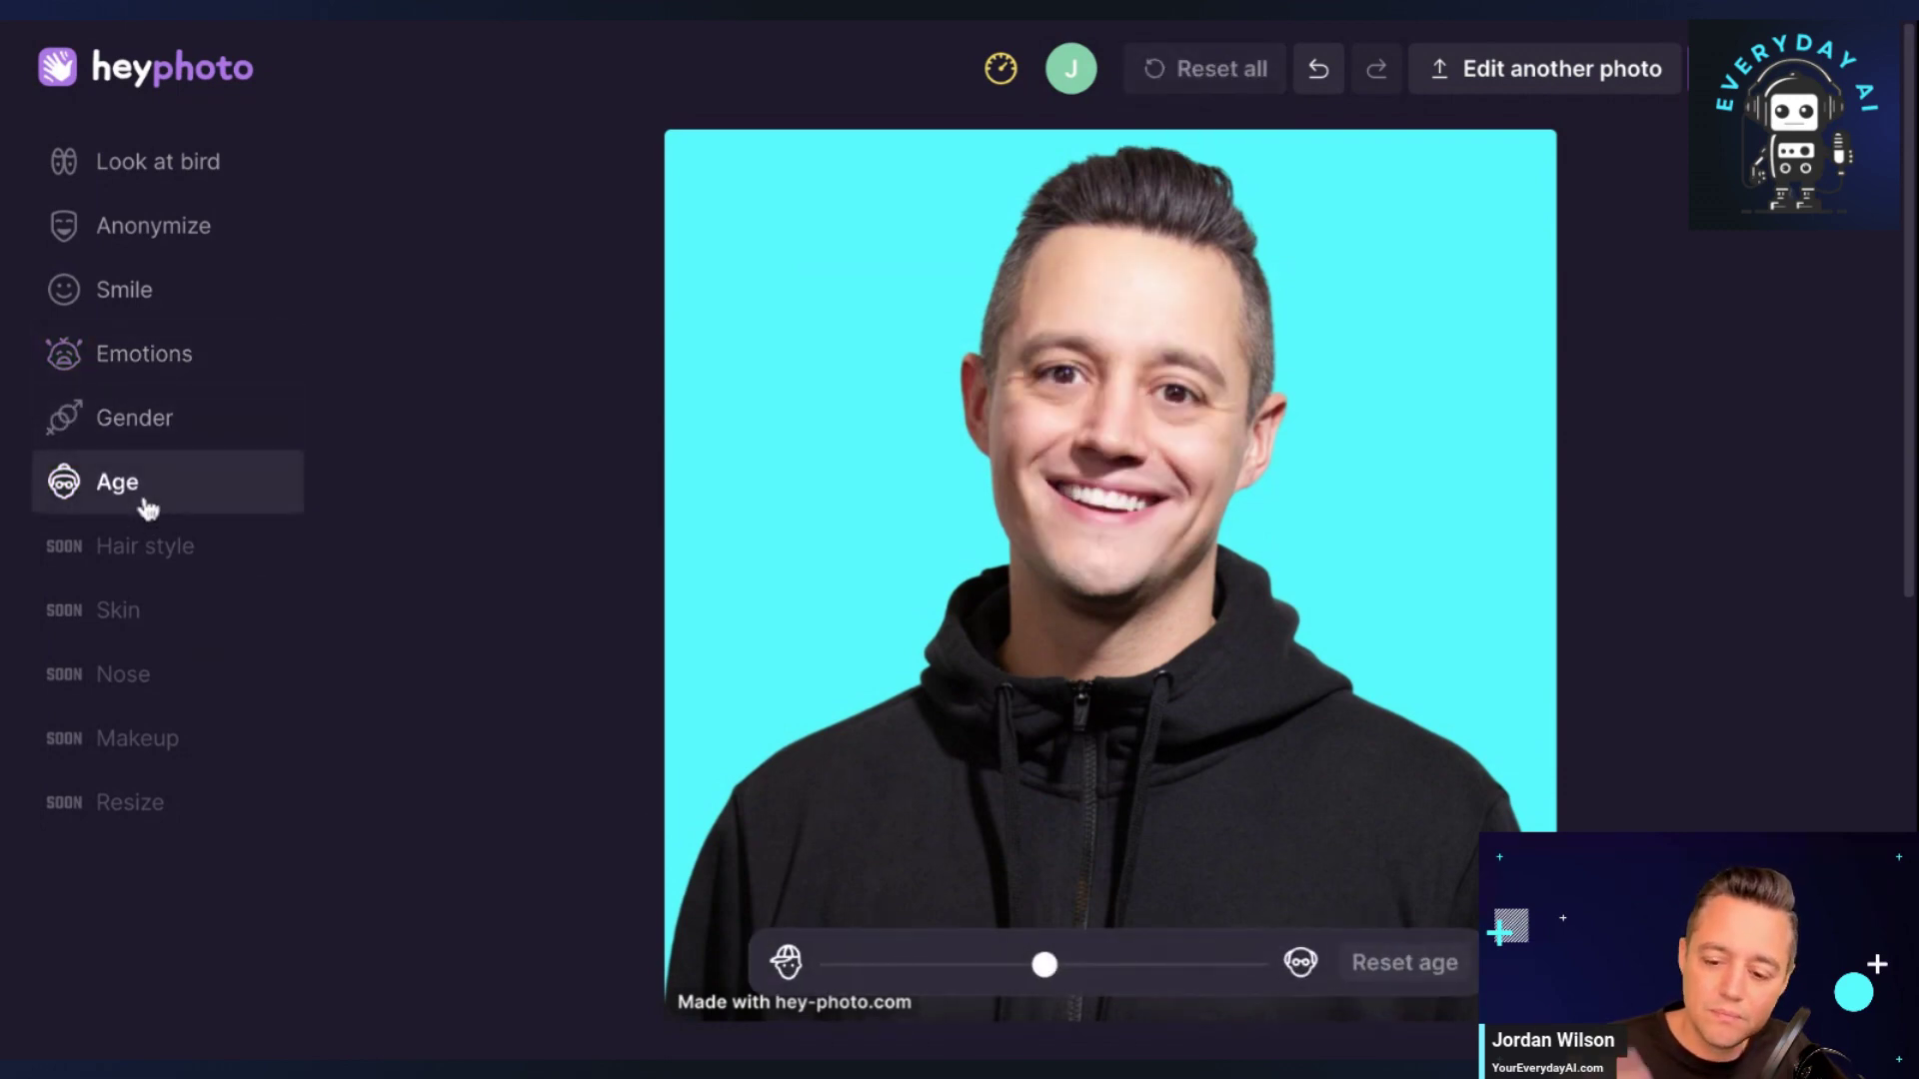
{"action": "left_click_drag", "start_coordinate": [1042, 967], "coordinate": [905, 966]}
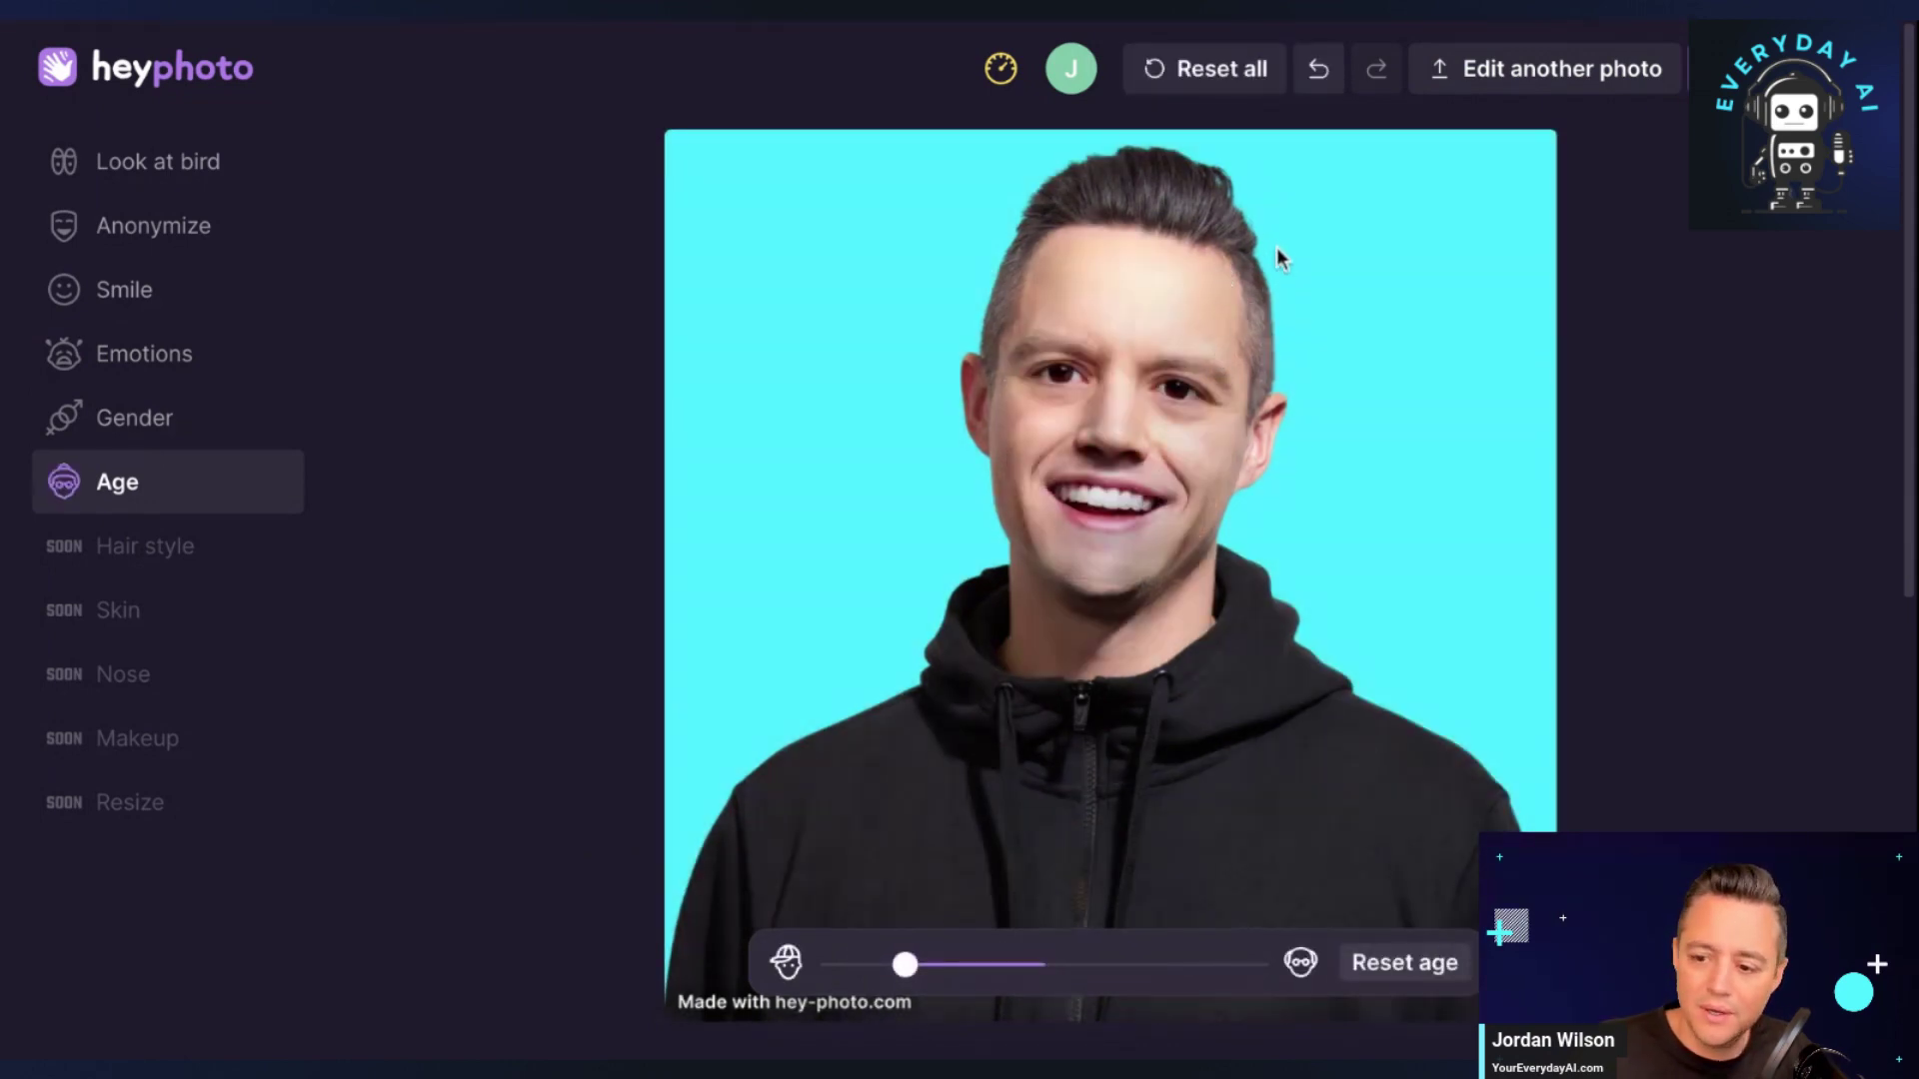
{"action": "left_click", "coordinate": [1228, 84]}
{"action": "left_click", "coordinate": [178, 484]}
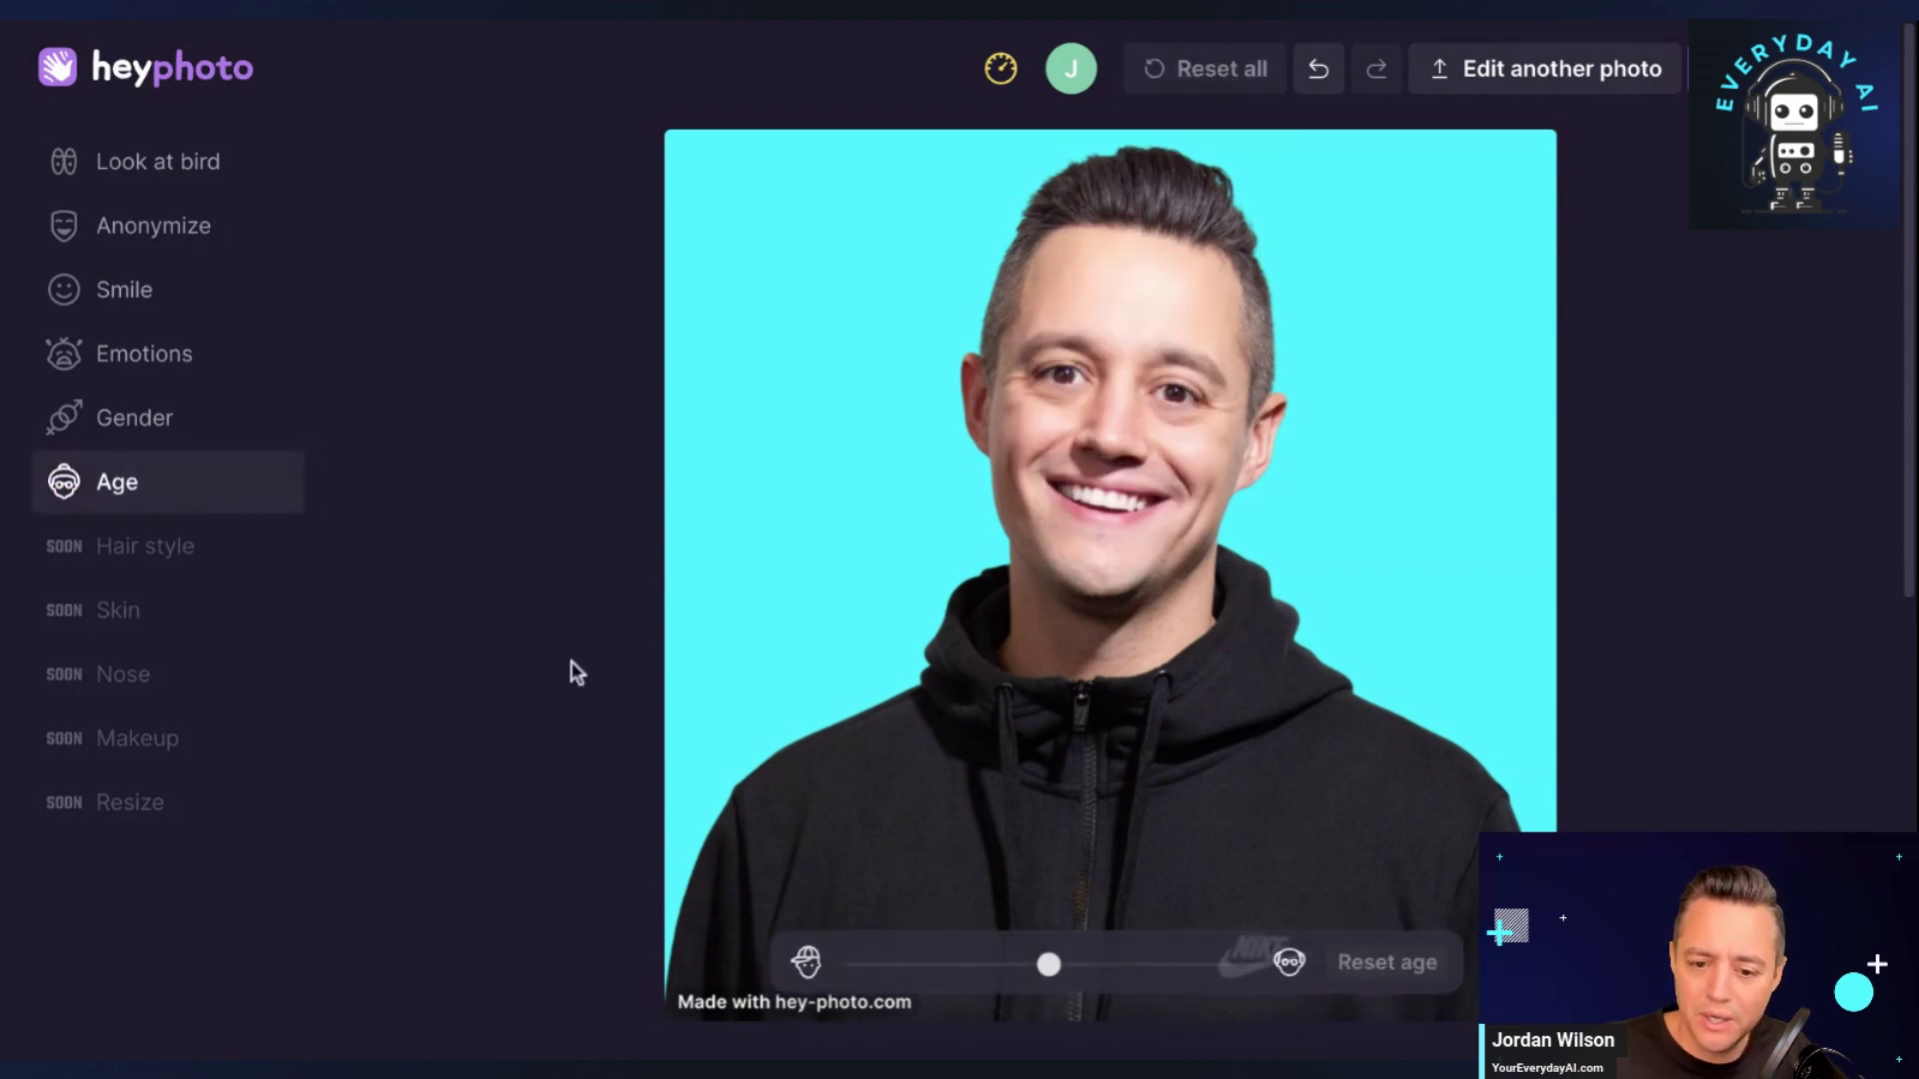
Push the man's age older, then drag the age slider far toward young.
{"action": "left_click_drag", "start_coordinate": [1050, 967], "coordinate": [1179, 965]}
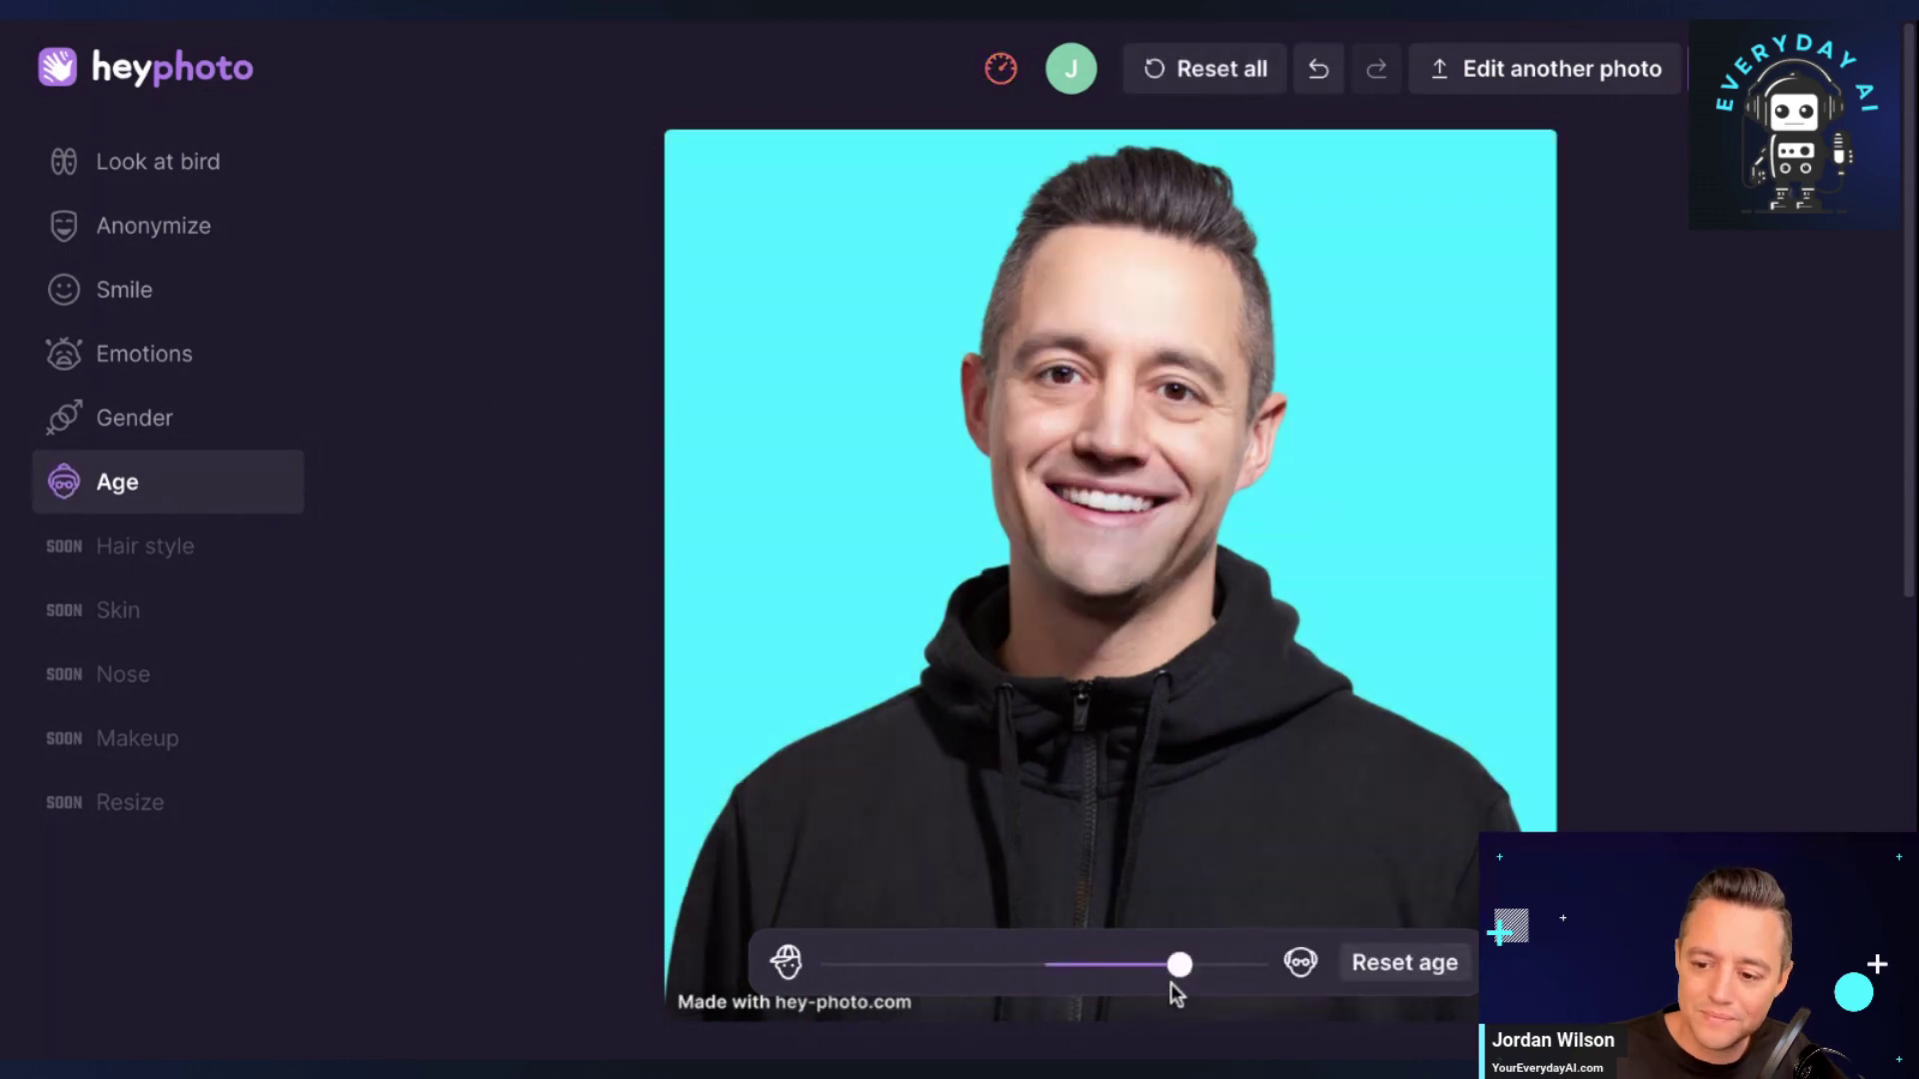
{"action": "left_click_drag", "start_coordinate": [1180, 968], "coordinate": [1211, 966]}
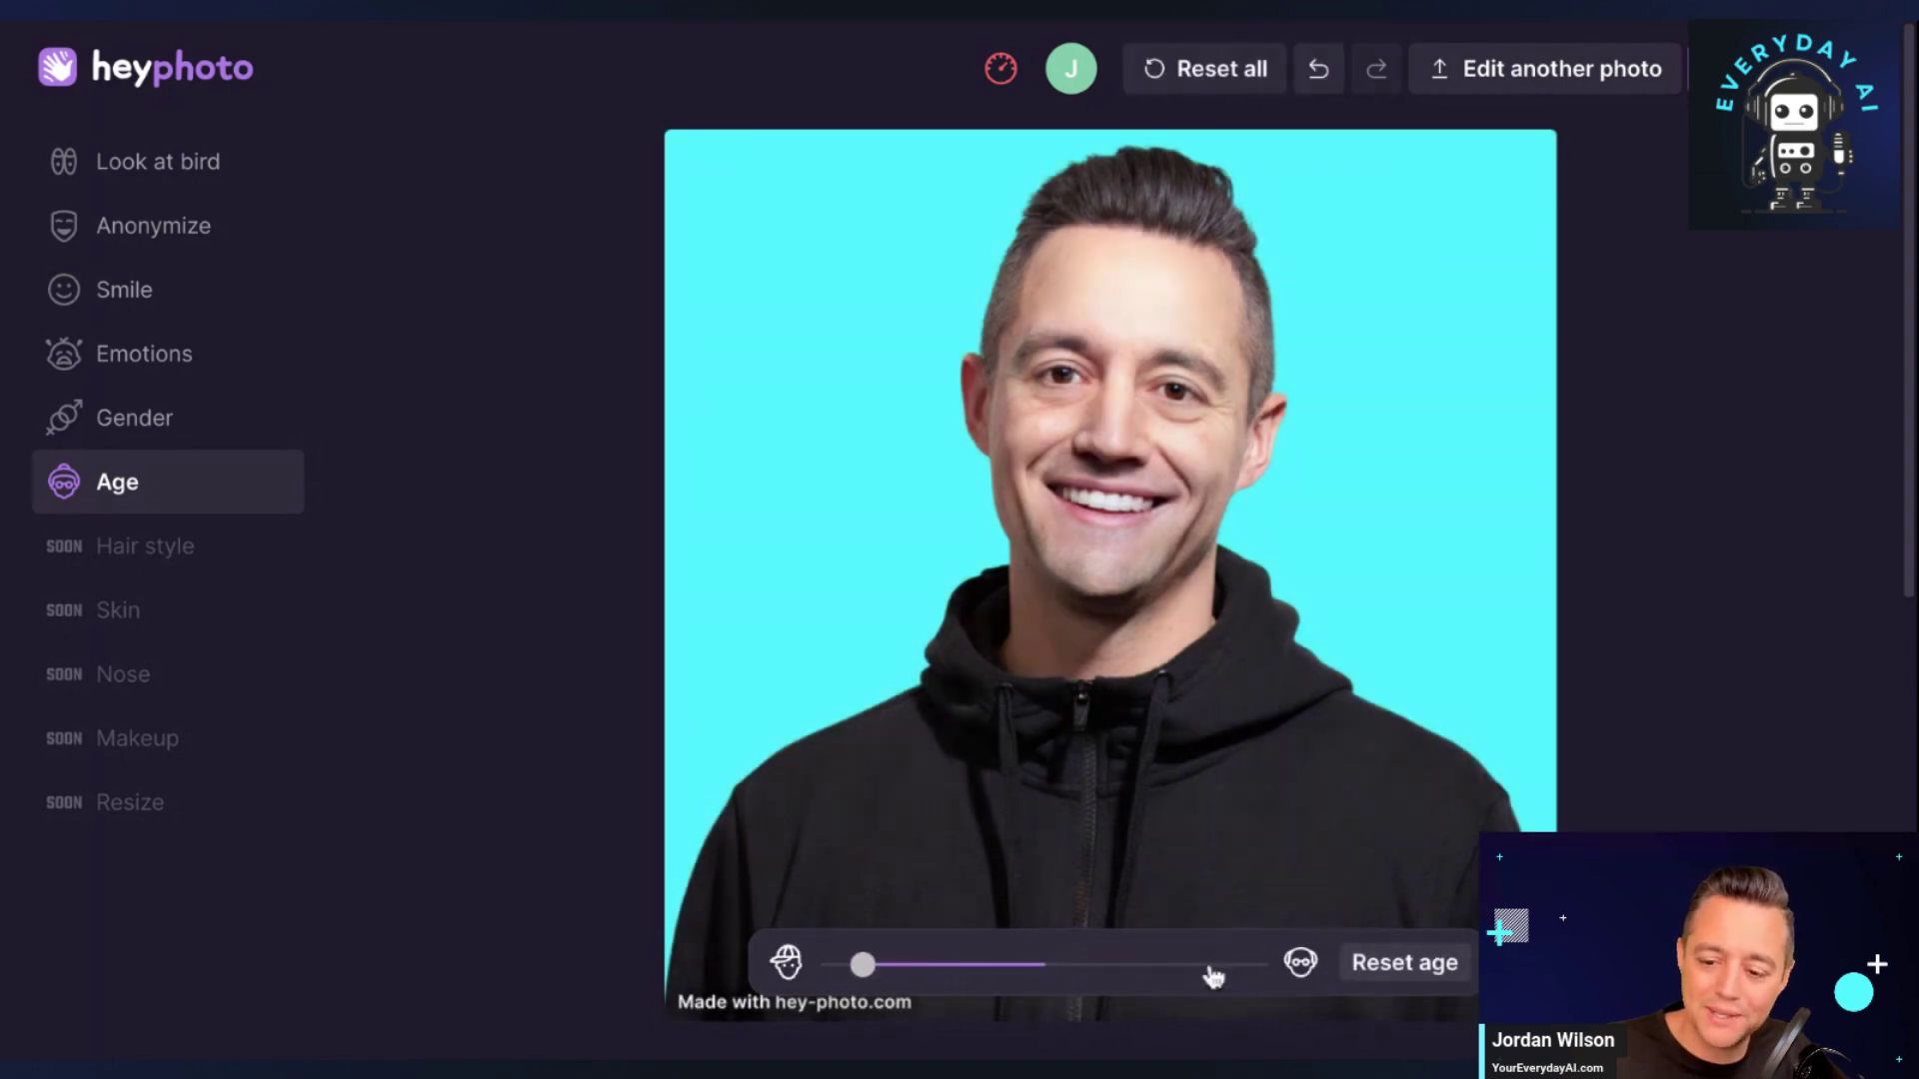
{"action": "left_click", "coordinate": [866, 964]}
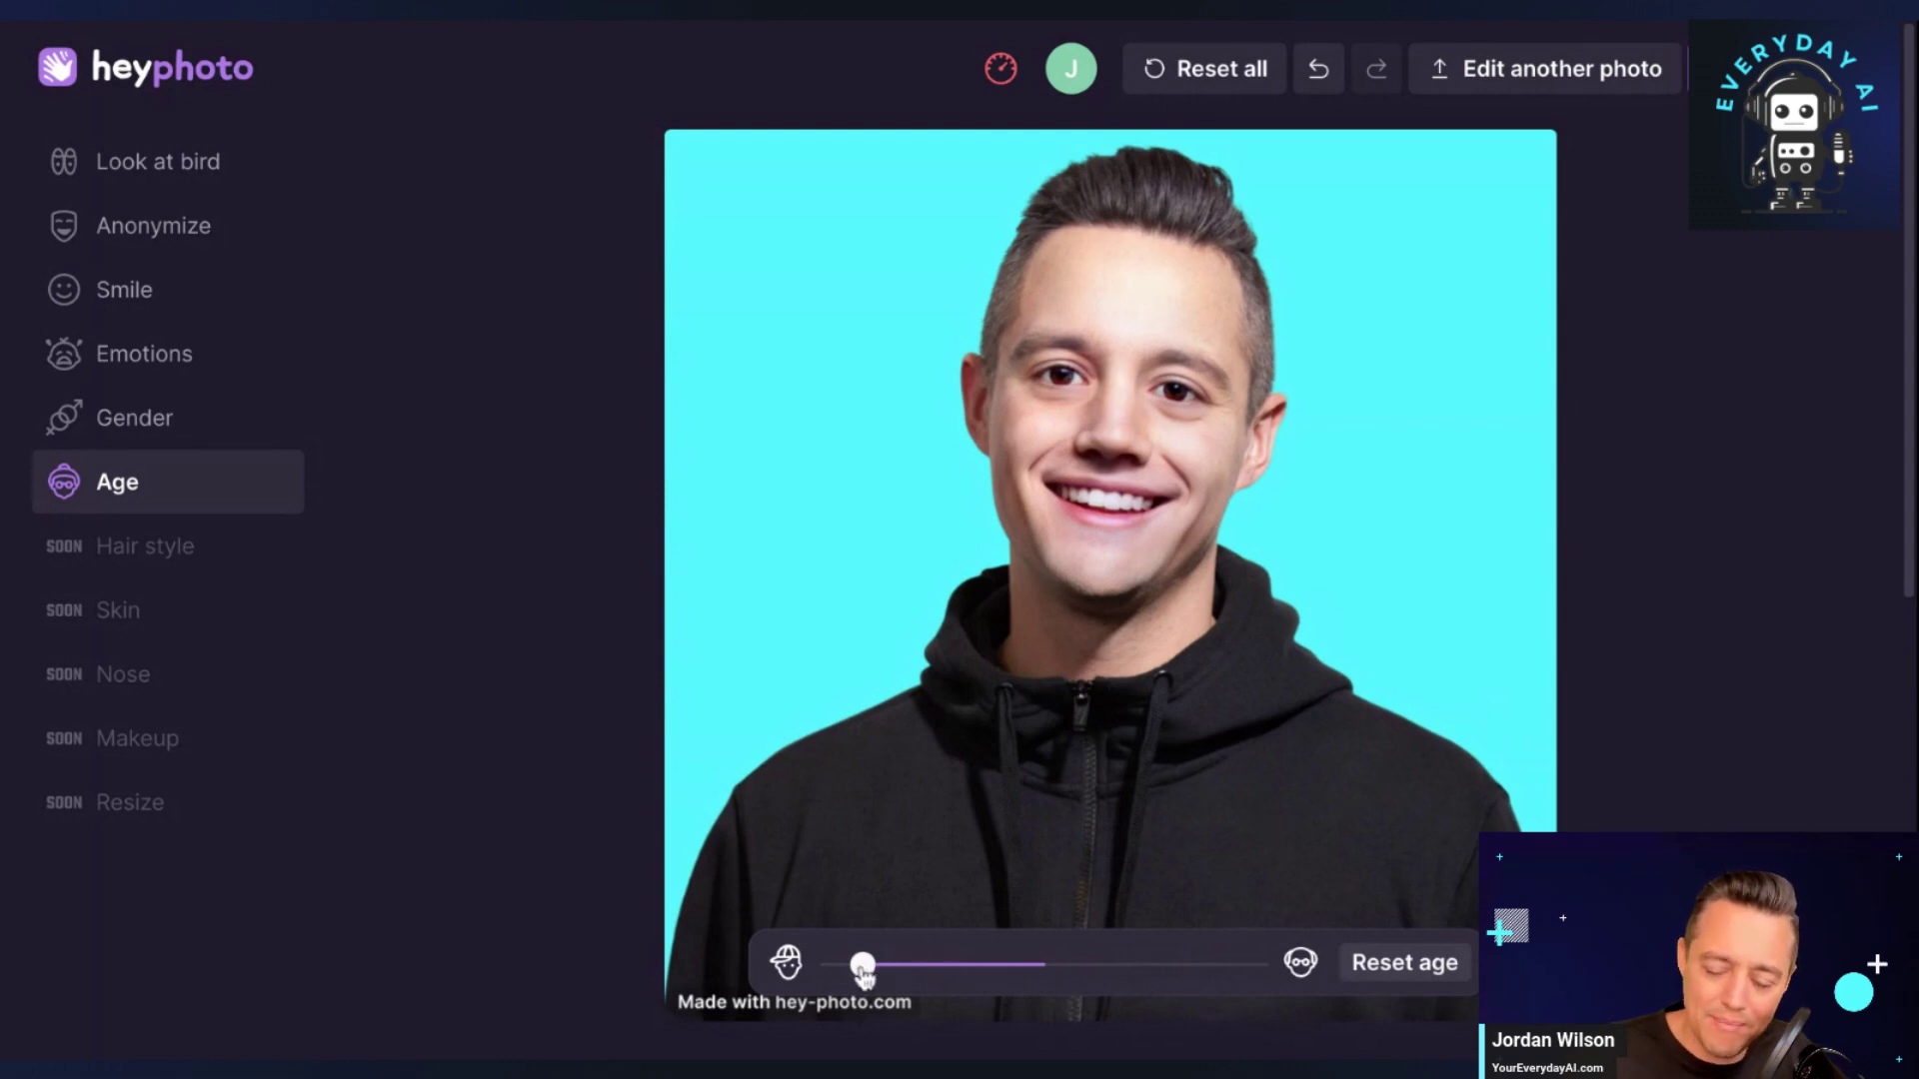
{"action": "left_click_drag", "start_coordinate": [863, 966], "coordinate": [847, 965]}
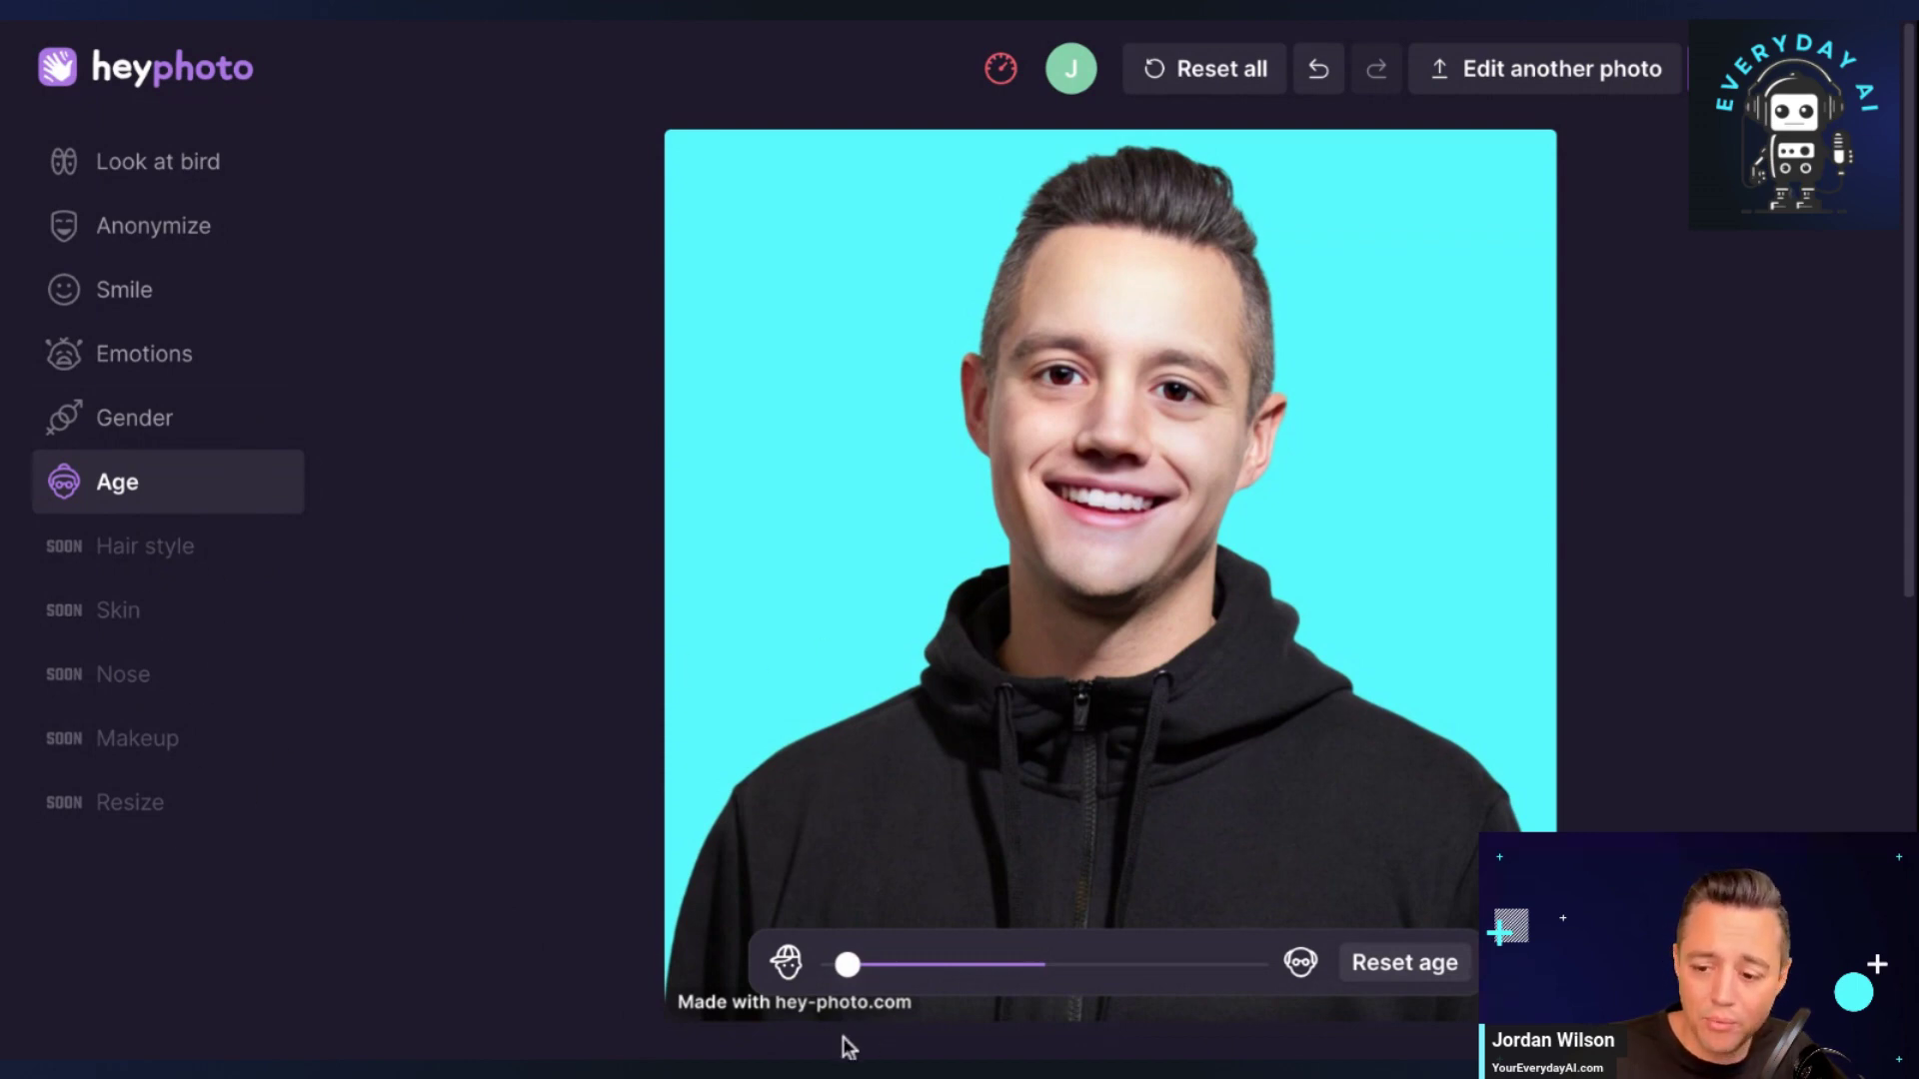
Reset the portrait and place the gaze bird at the photo's top-left.
{"action": "left_click", "coordinate": [1222, 69]}
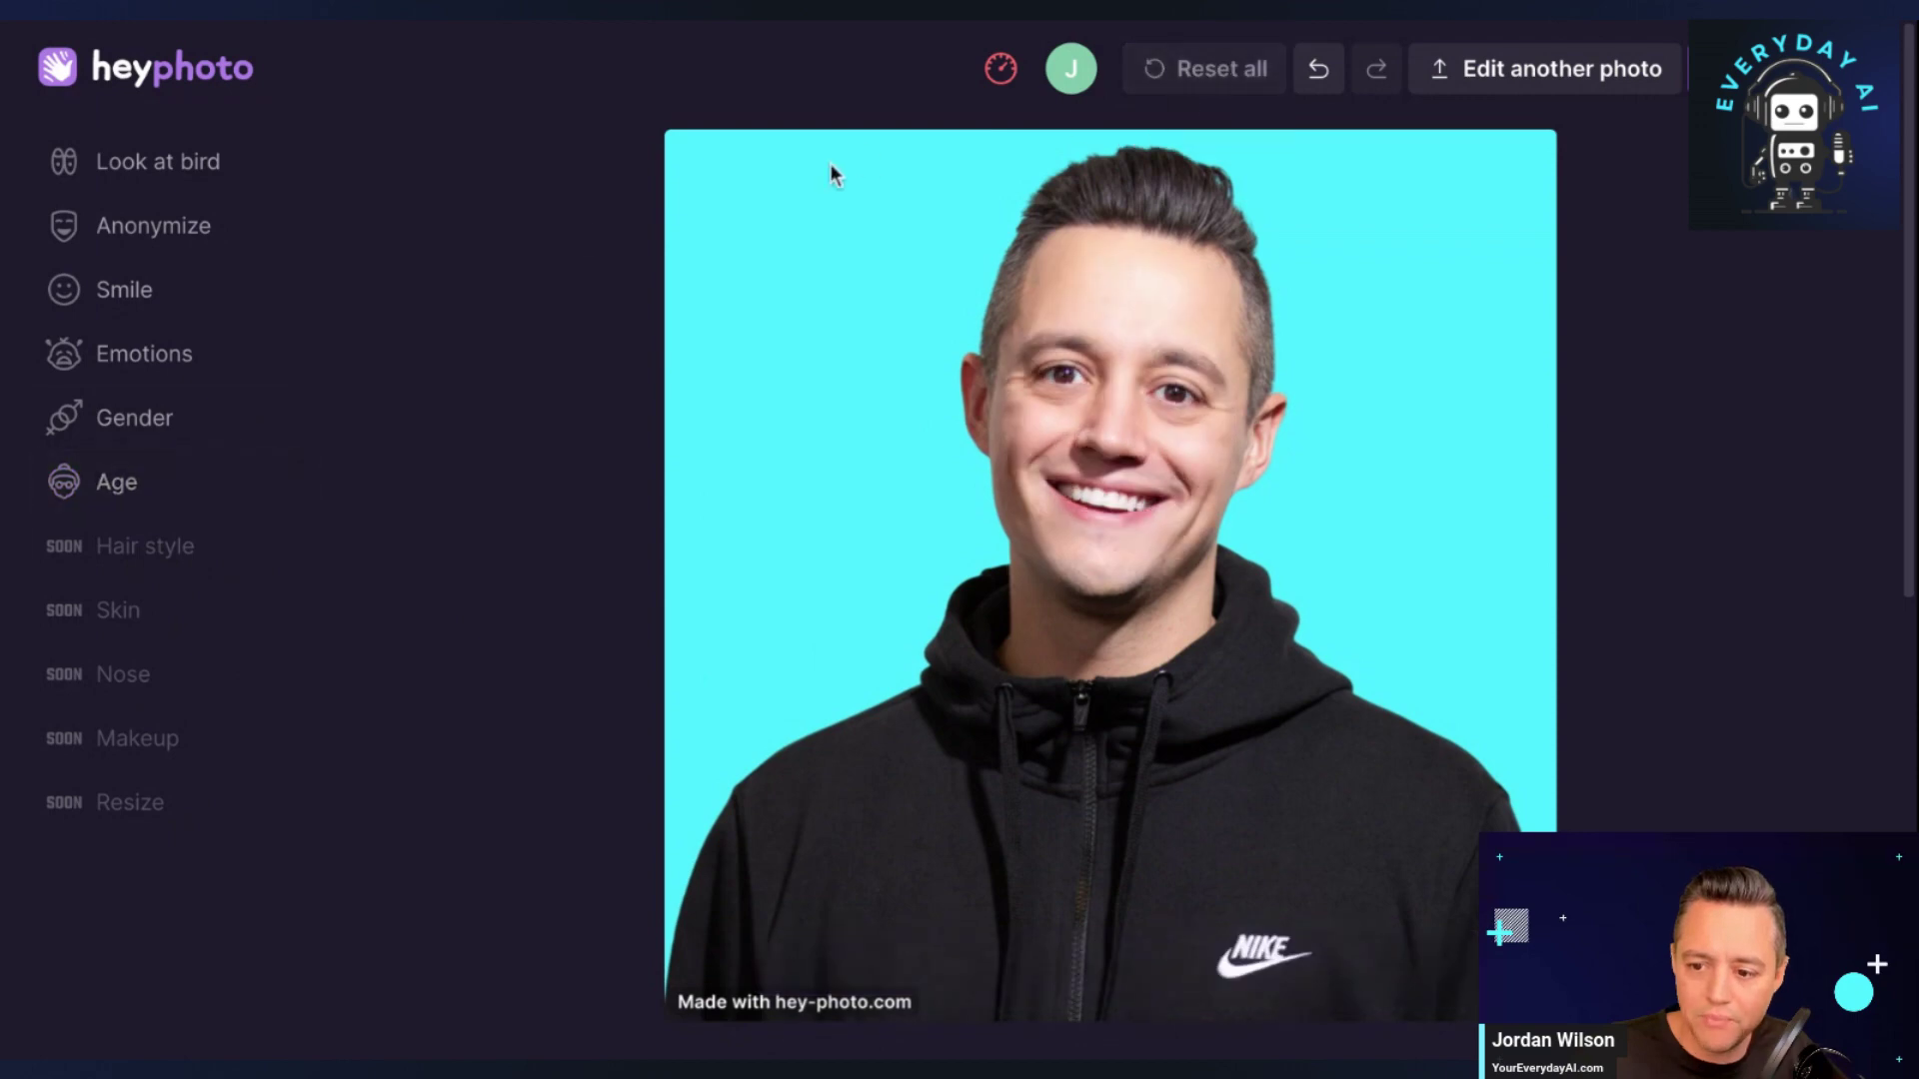
{"action": "left_click", "coordinate": [222, 172]}
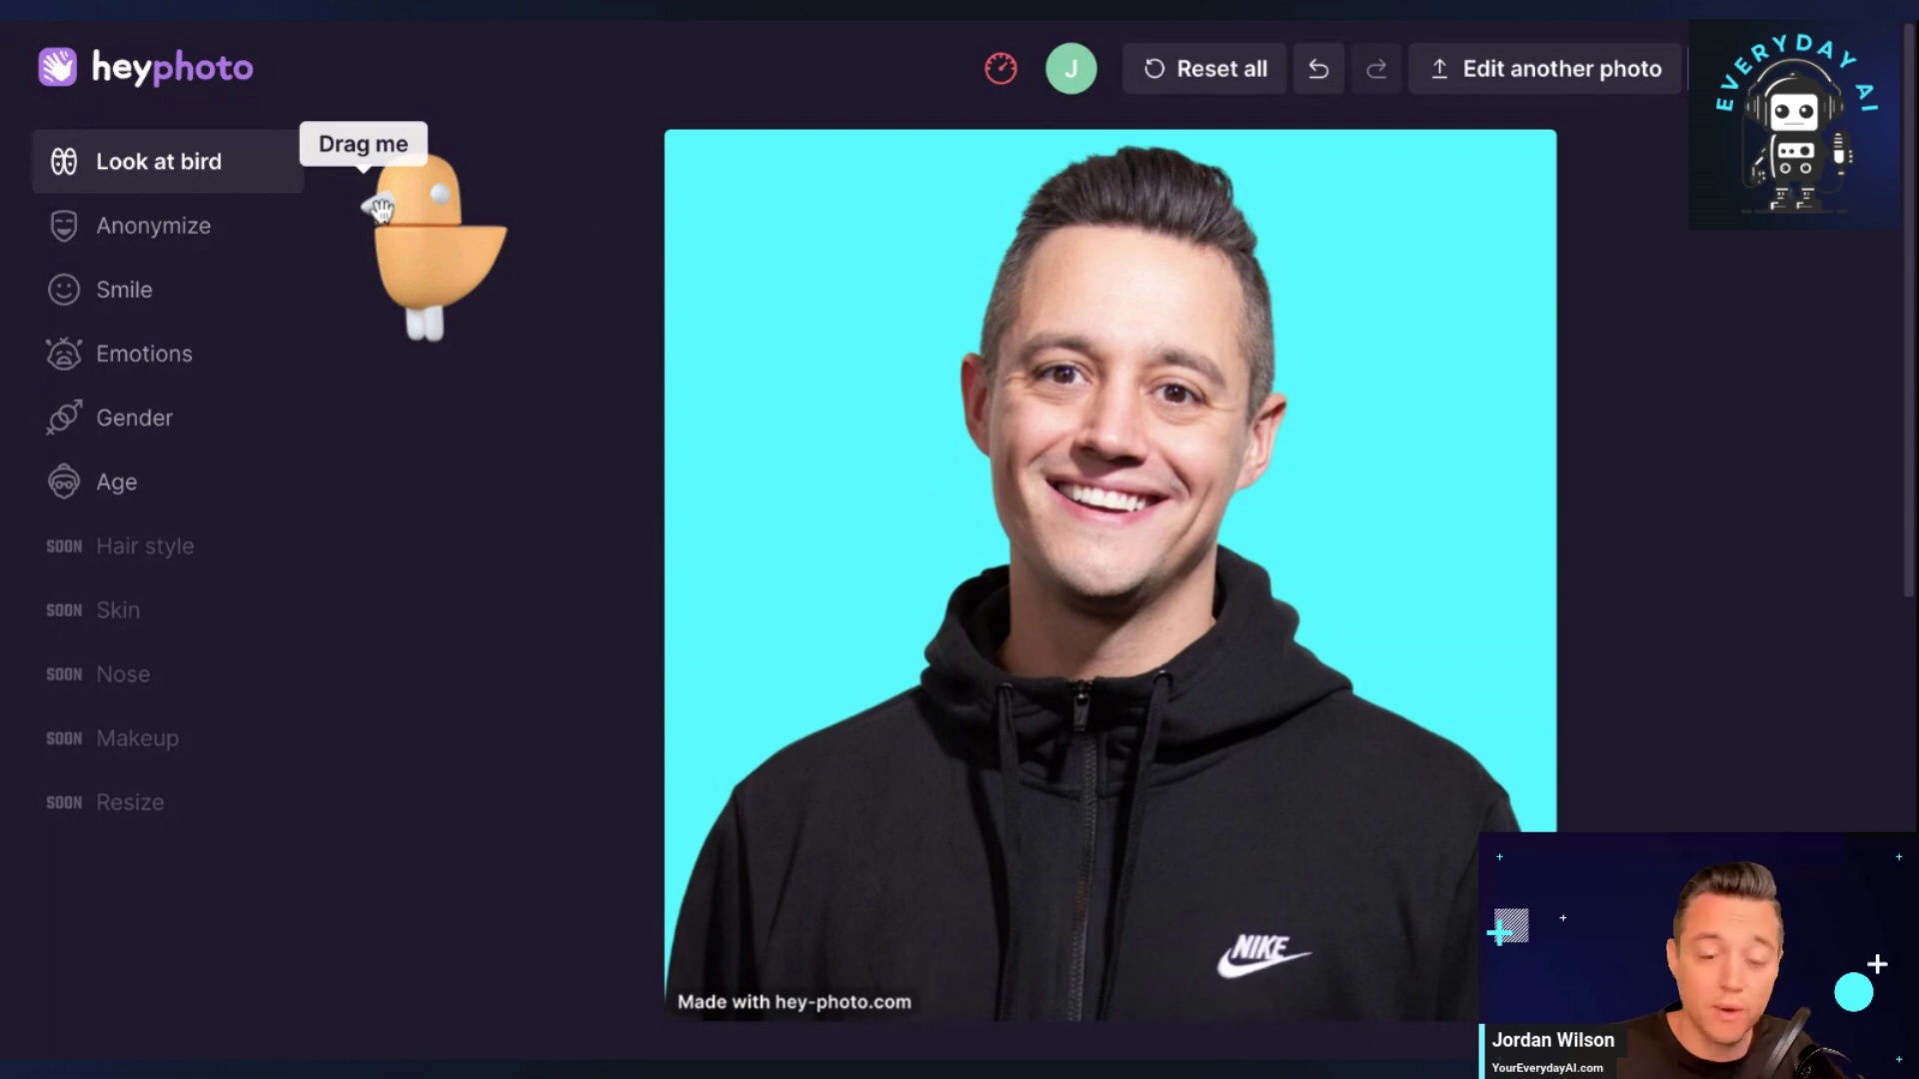
{"action": "left_click", "coordinate": [432, 227]}
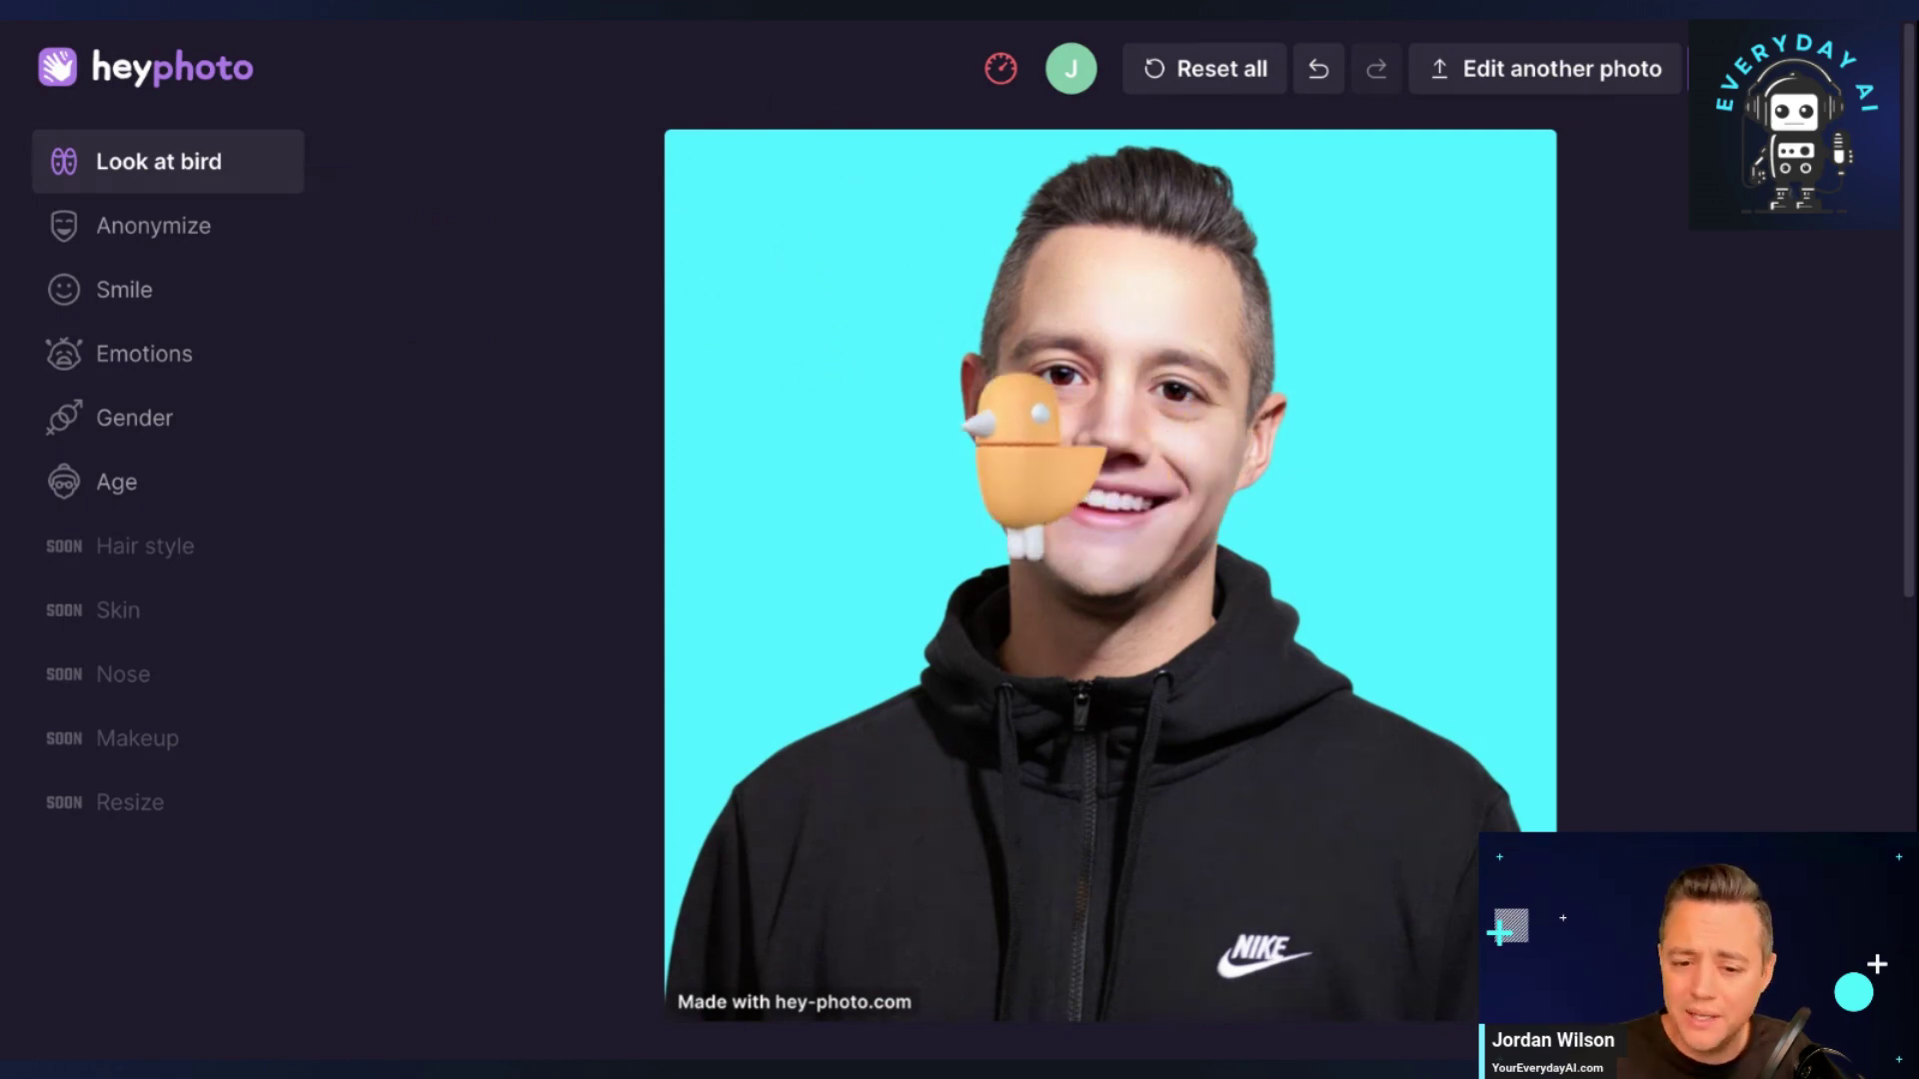
Generate anonymized faces, clear all edits, and start generating the anonymized variations again.
{"action": "left_click", "coordinate": [182, 246]}
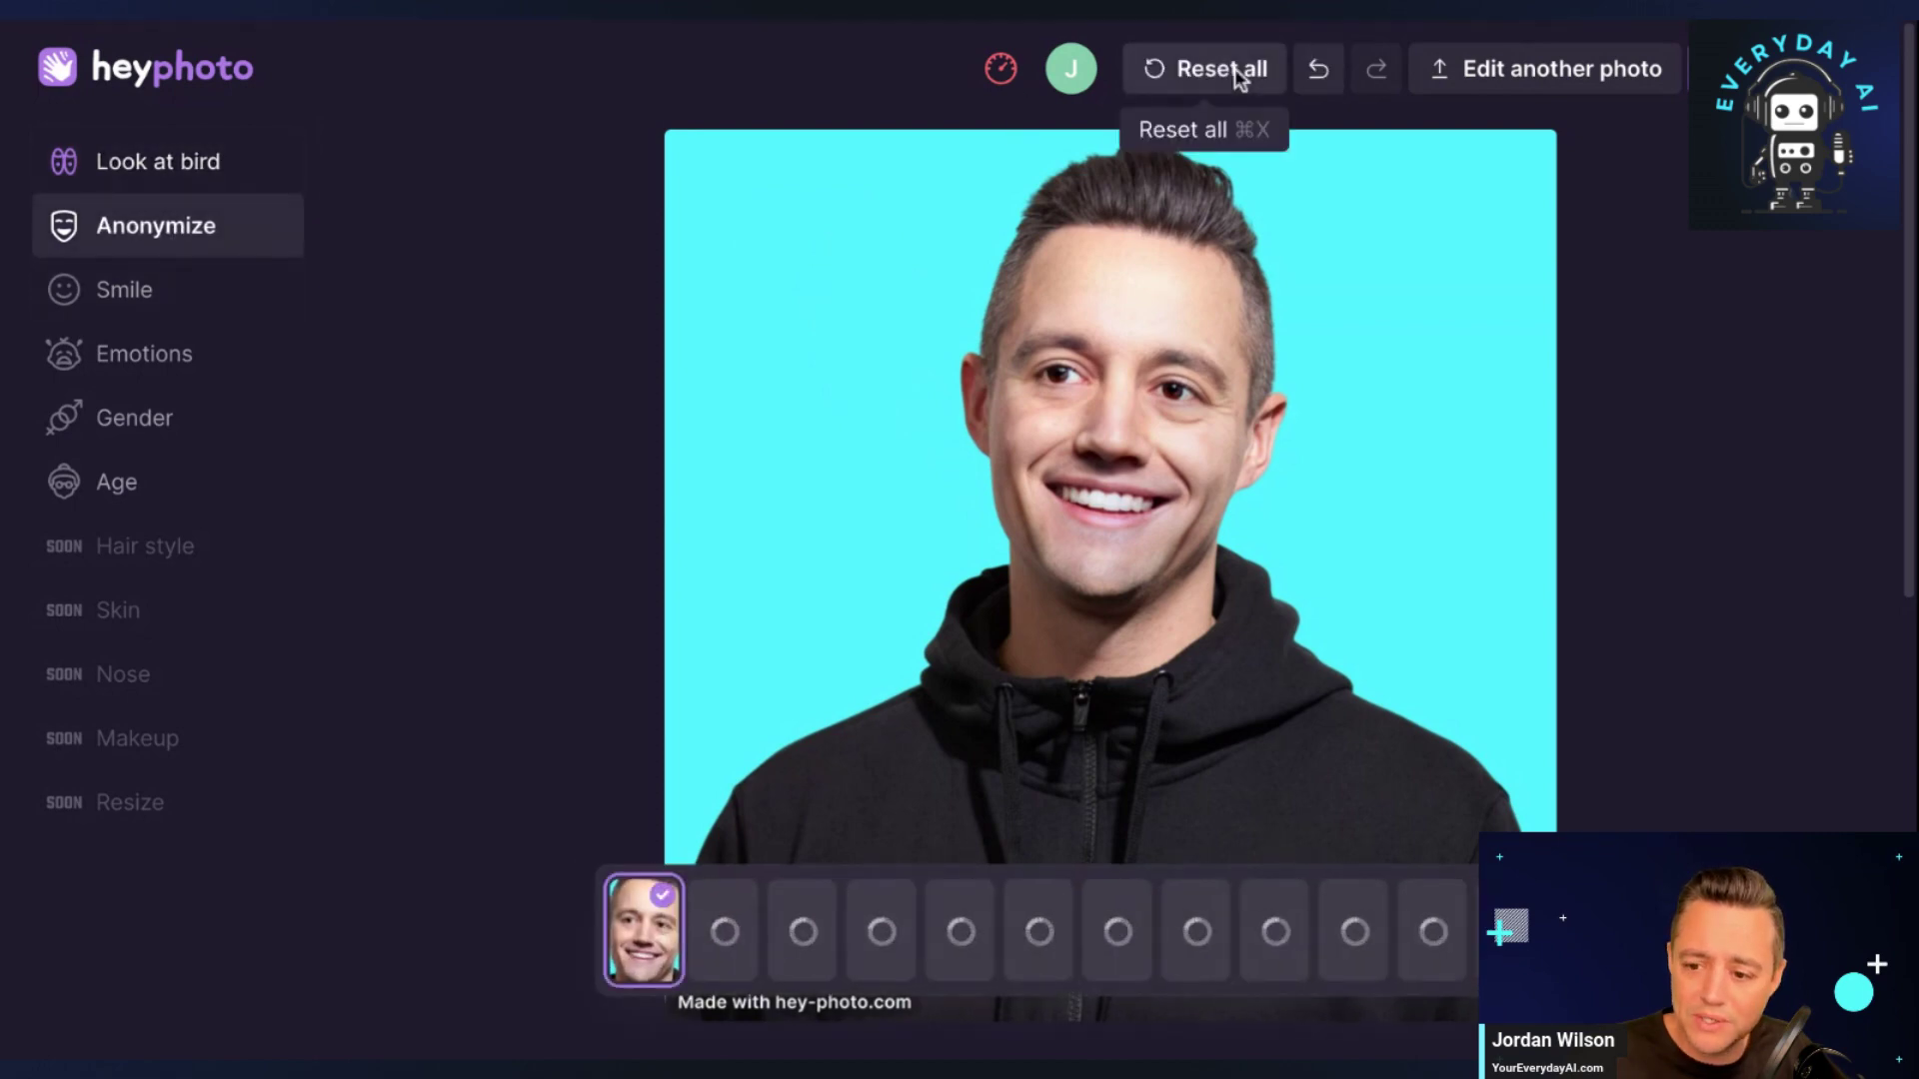
{"action": "left_click", "coordinate": [1233, 68]}
{"action": "left_click", "coordinate": [171, 244]}
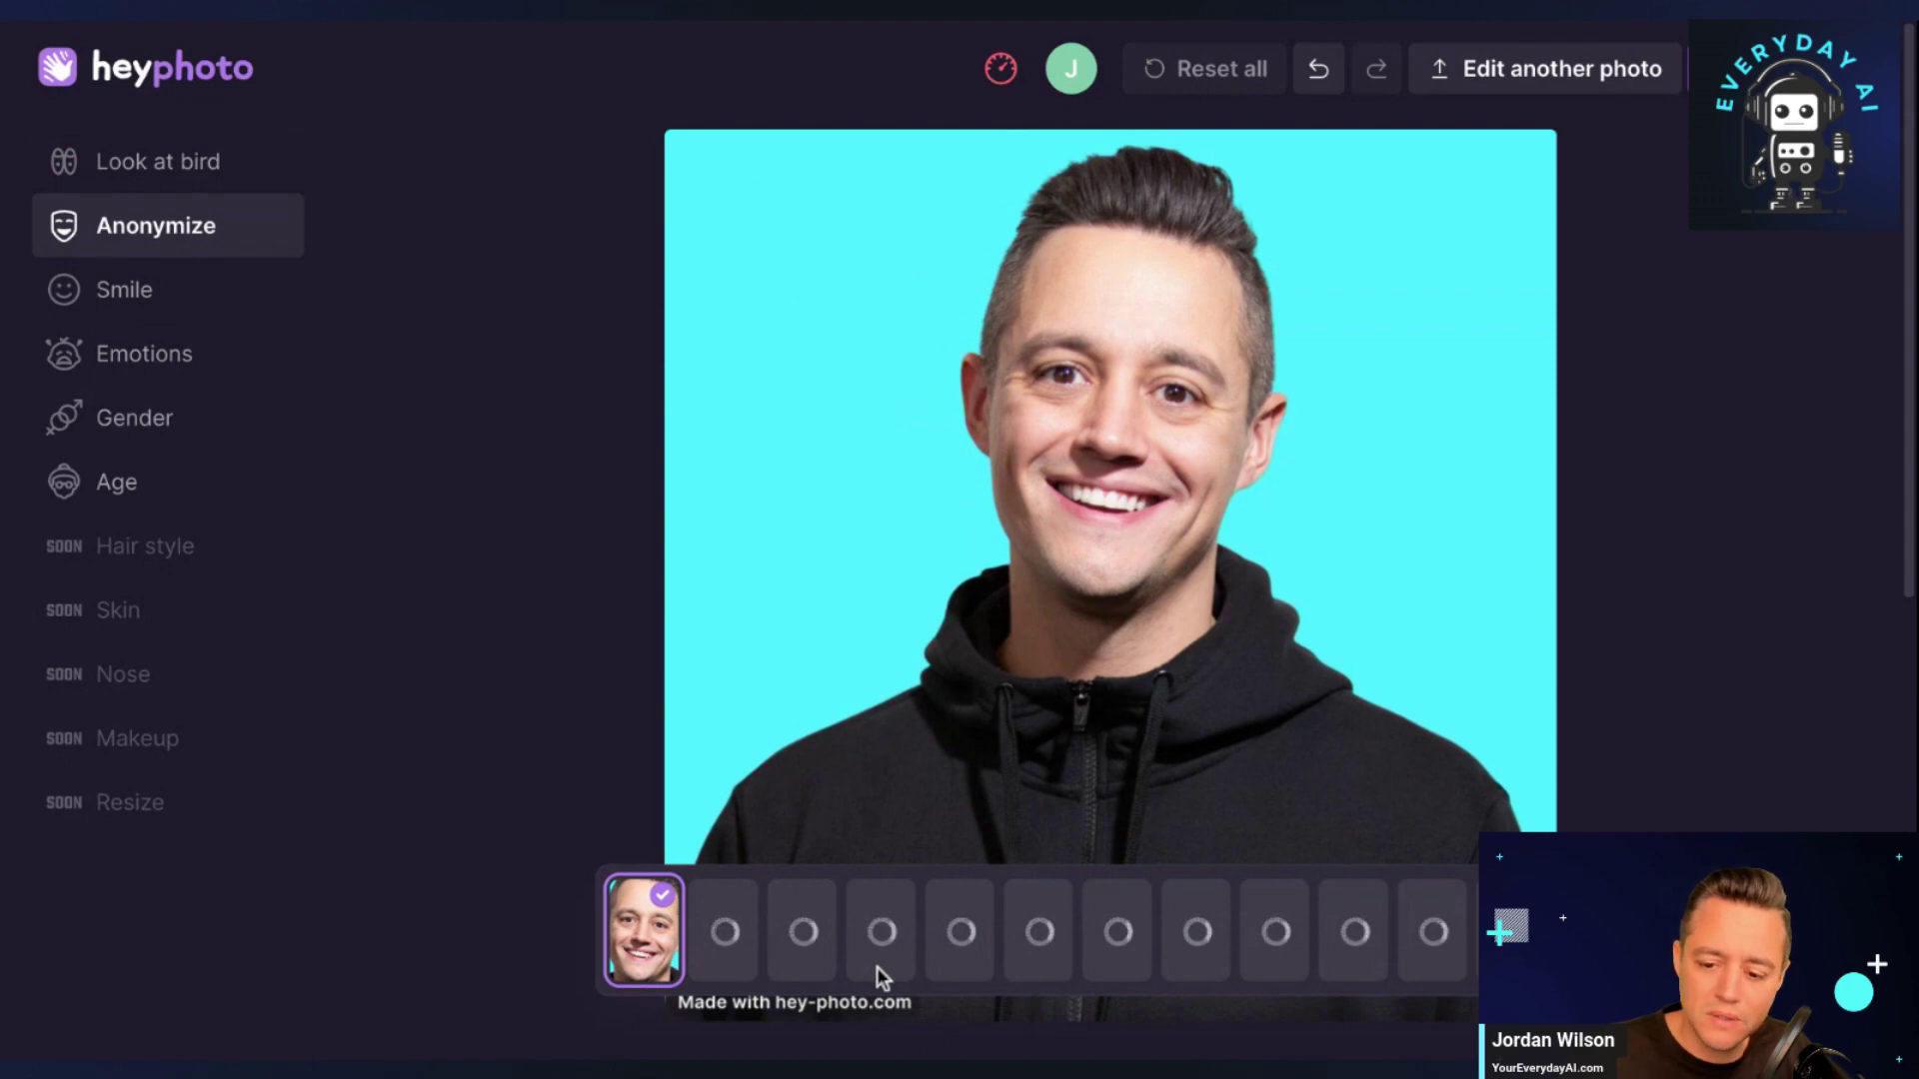
Try anonymized faces 3, 7, 8, 10 and 11 on the man, ending on the last variant.
{"action": "left_click", "coordinate": [245, 186]}
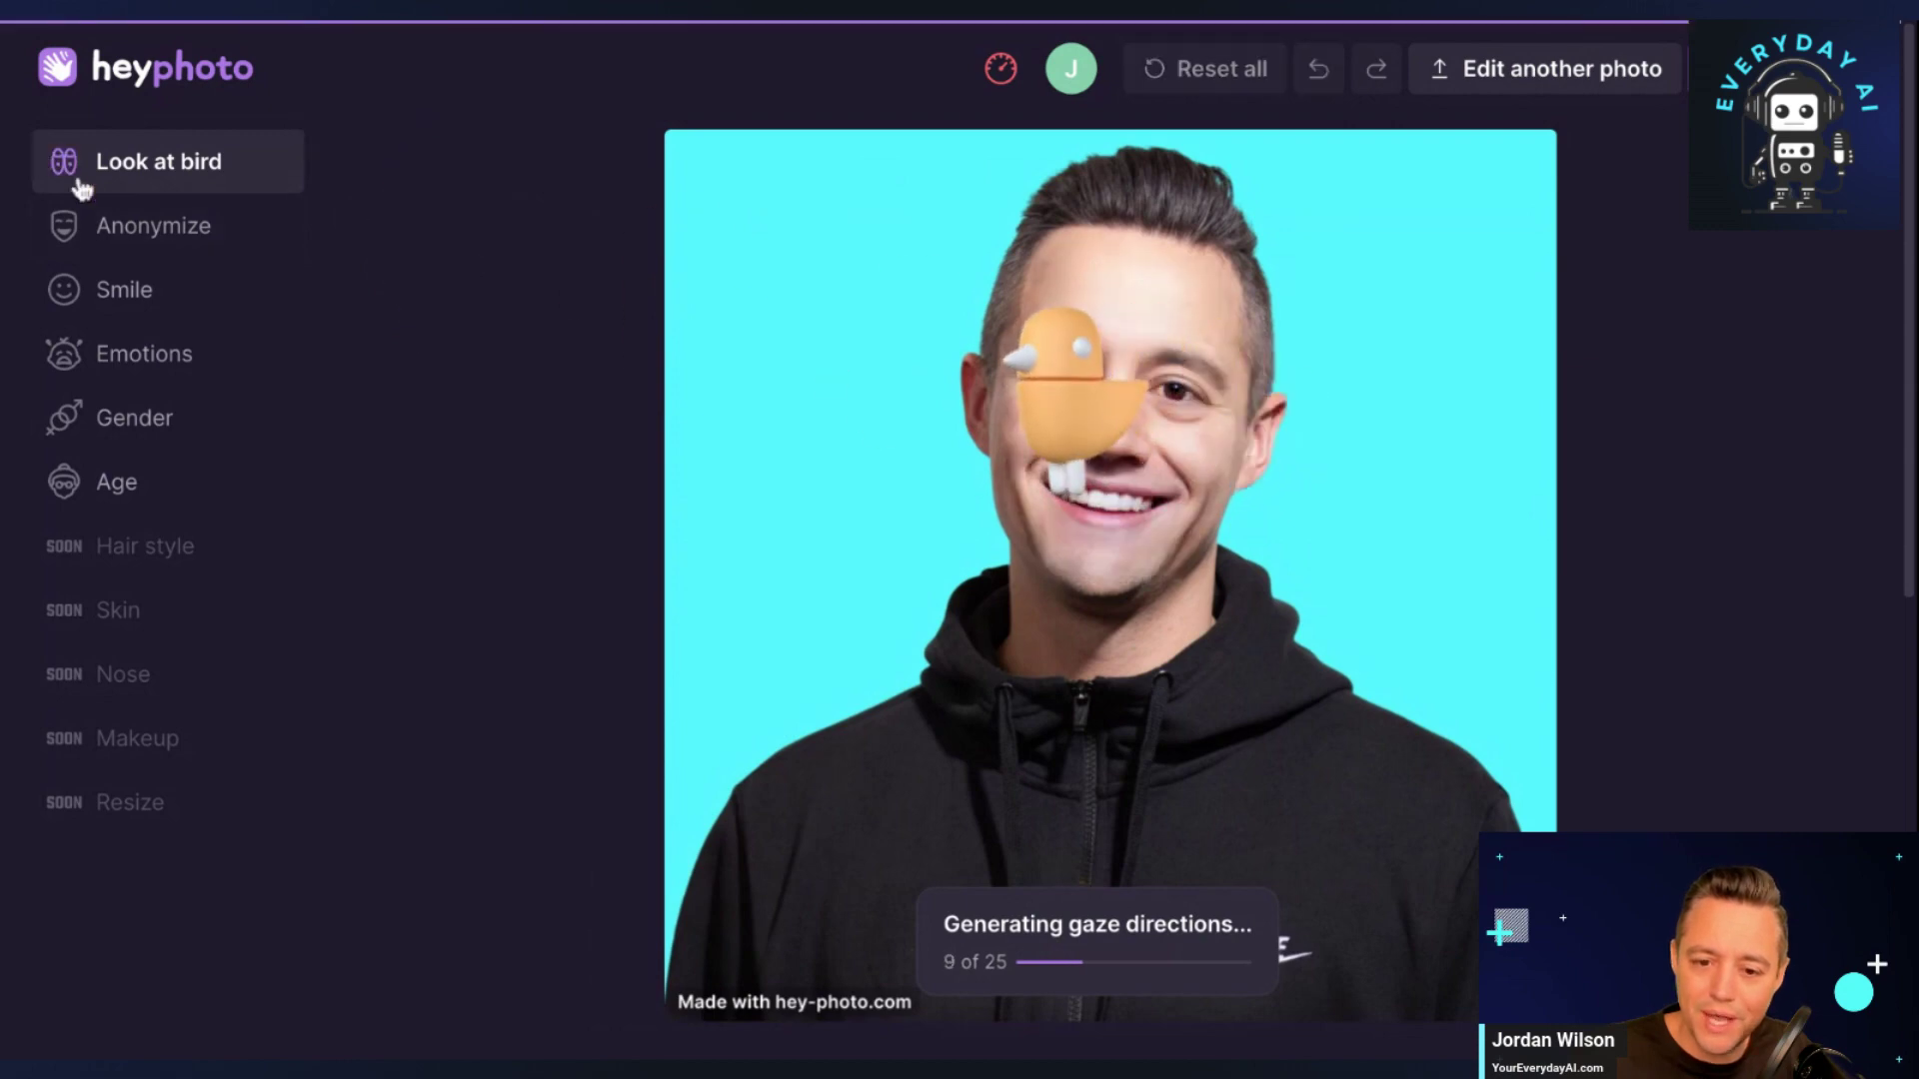
{"action": "left_click", "coordinate": [120, 227]}
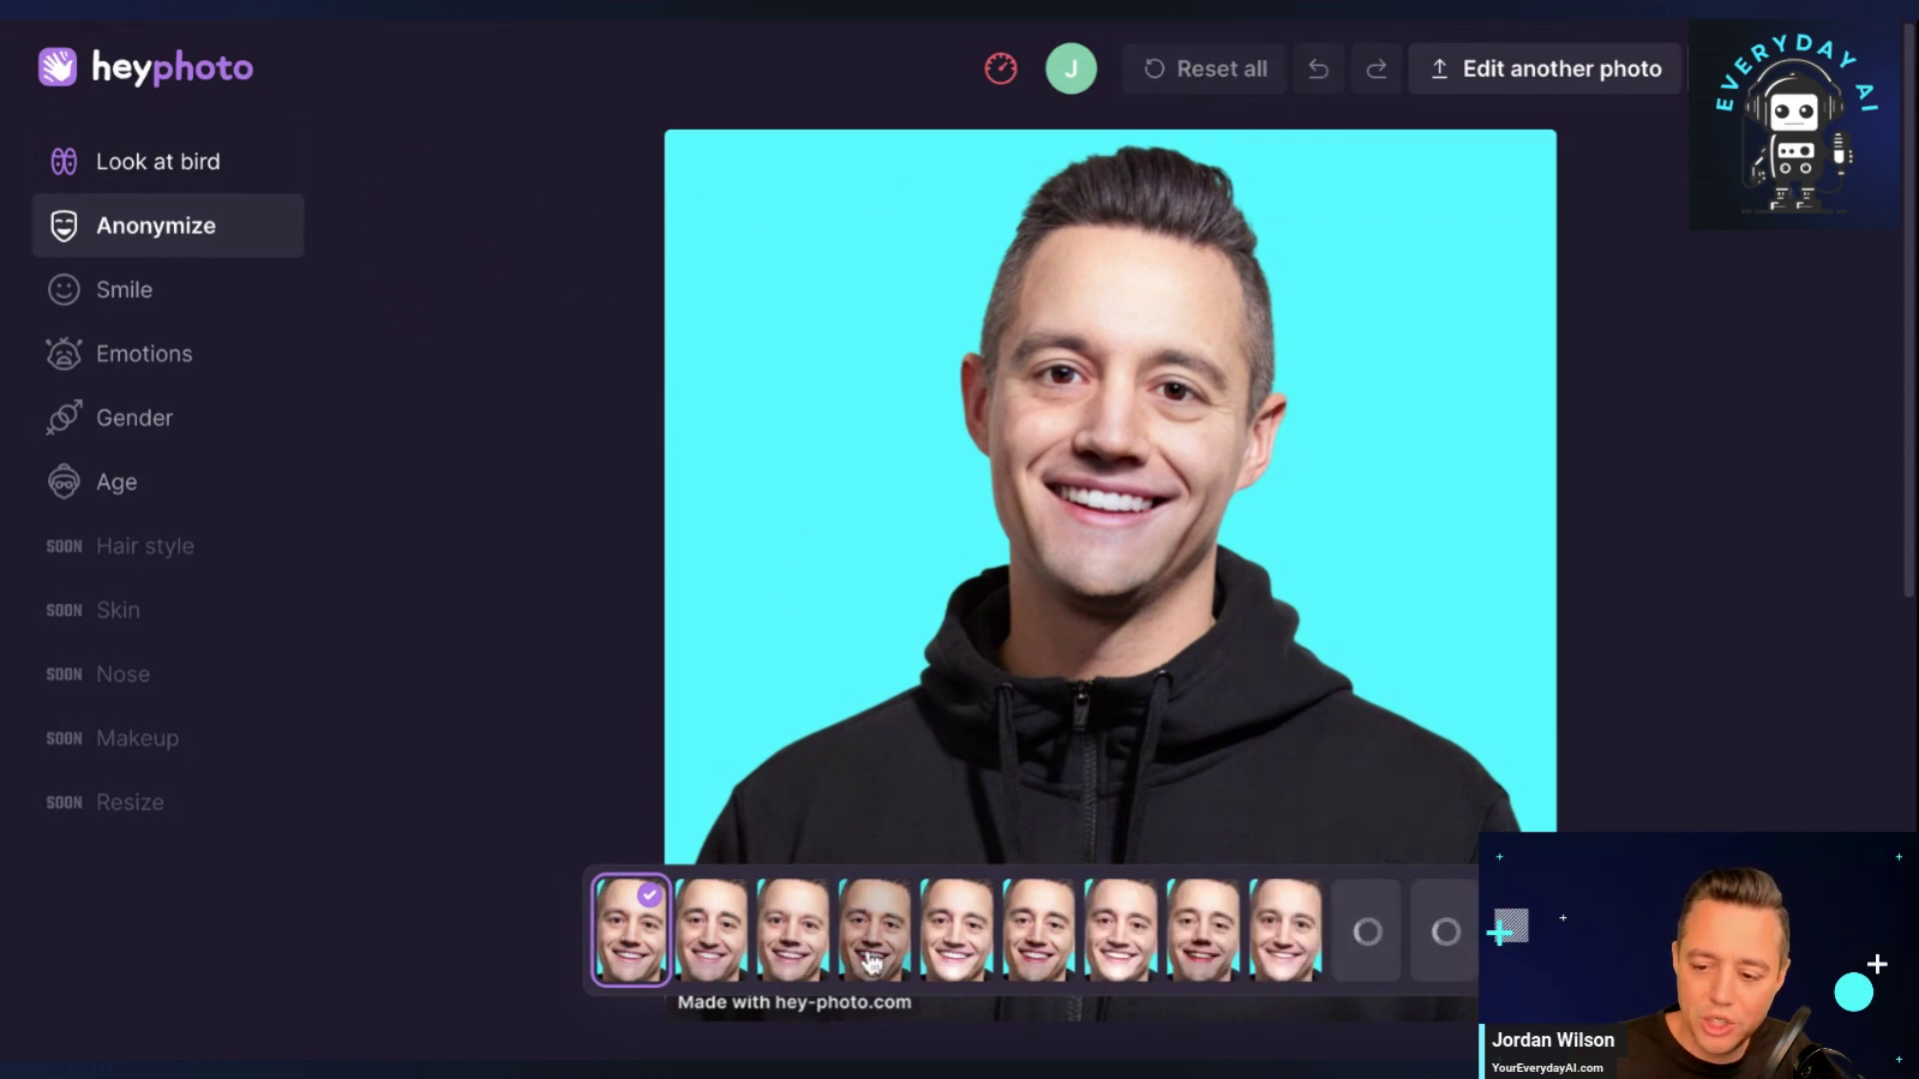
{"action": "left_click", "coordinate": [786, 965]}
{"action": "left_click", "coordinate": [1115, 955]}
{"action": "left_click", "coordinate": [1224, 944]}
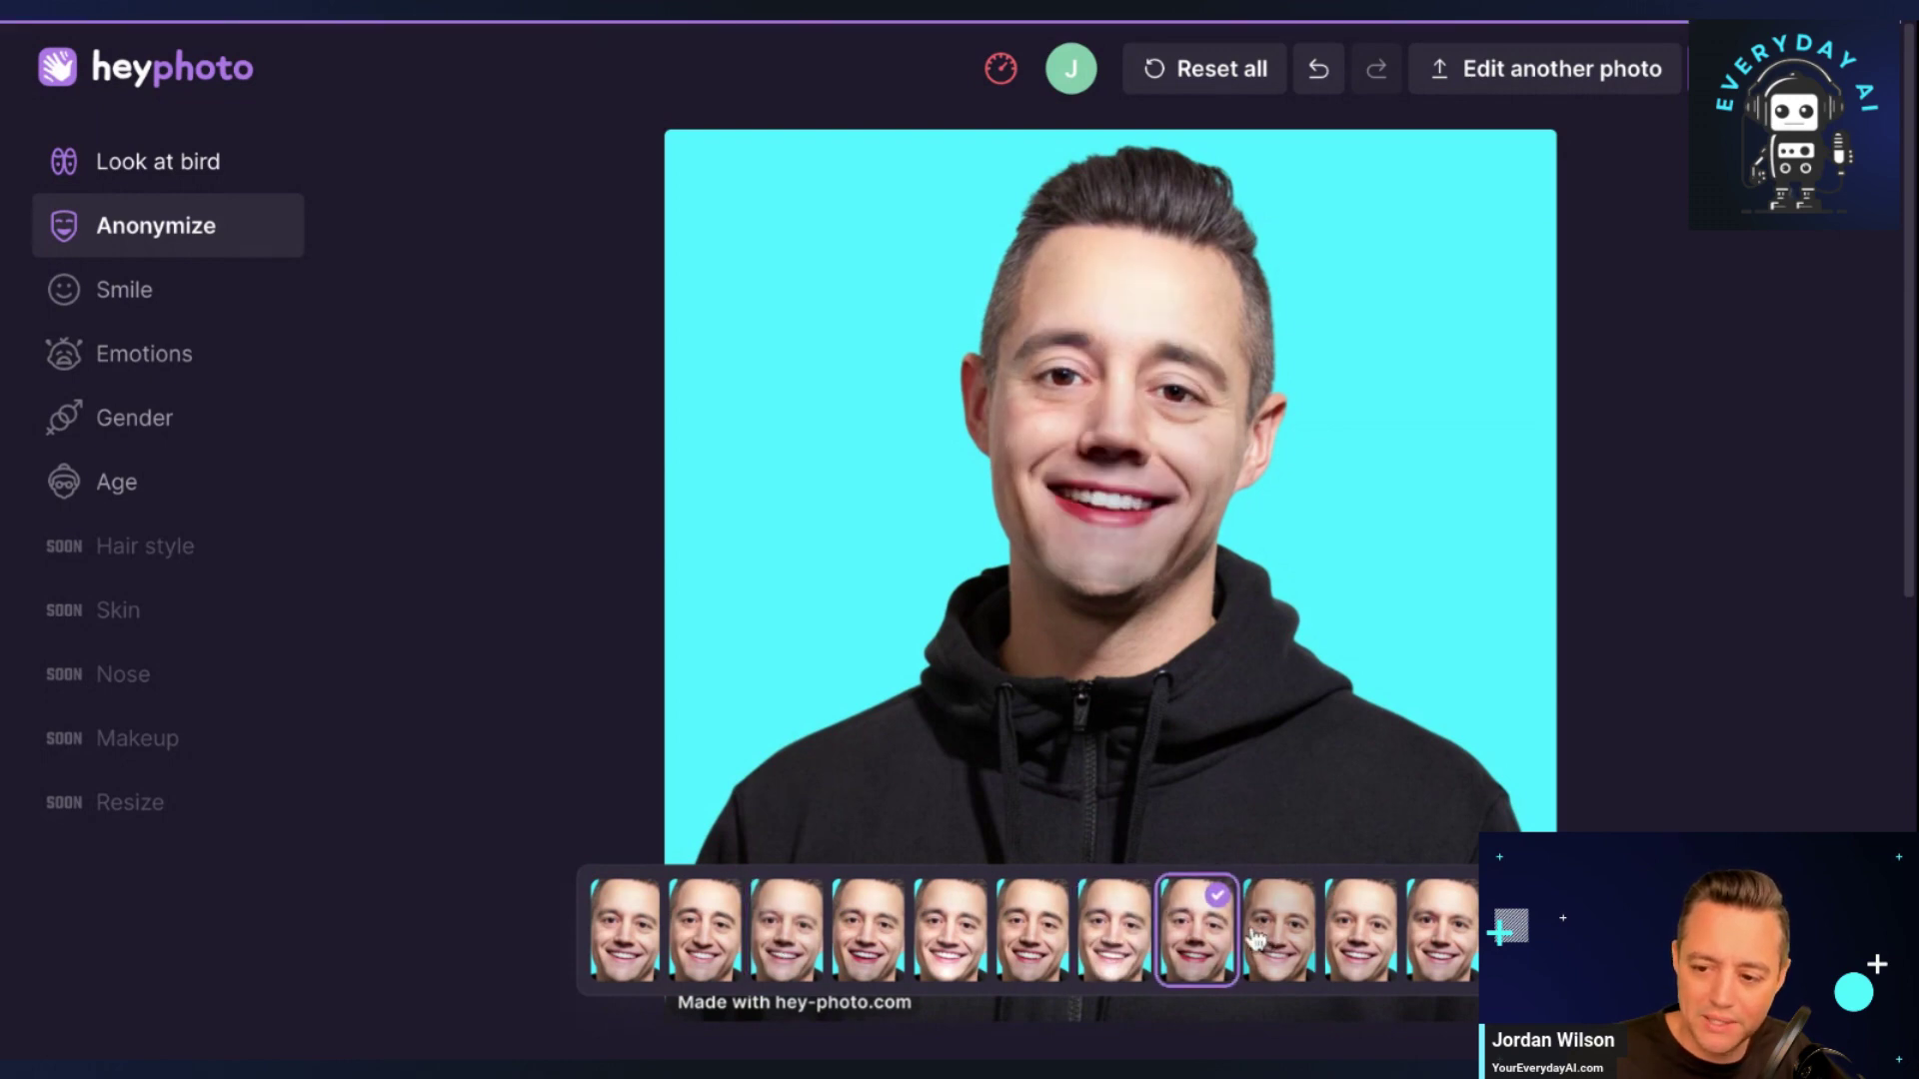
{"action": "left_click", "coordinate": [1362, 939]}
{"action": "left_click", "coordinate": [1441, 939]}
{"action": "left_click", "coordinate": [1523, 935]}
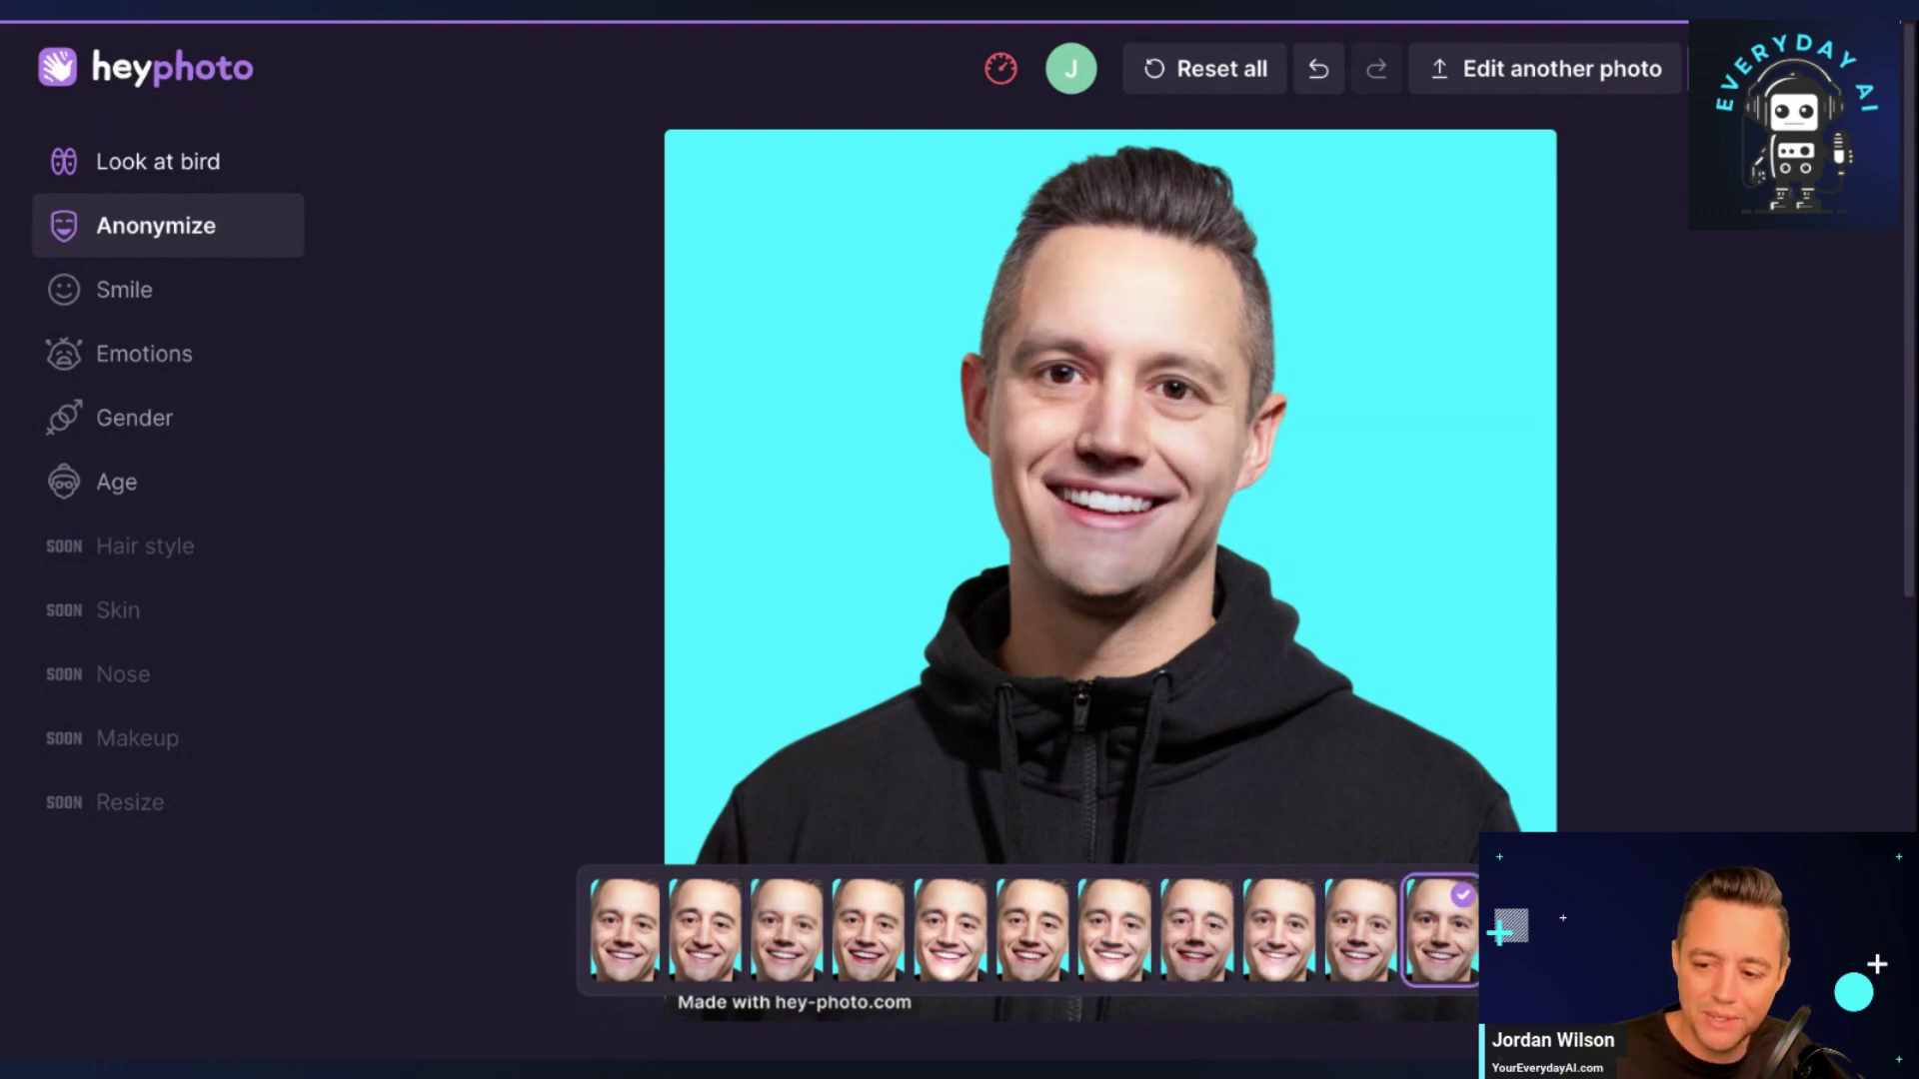